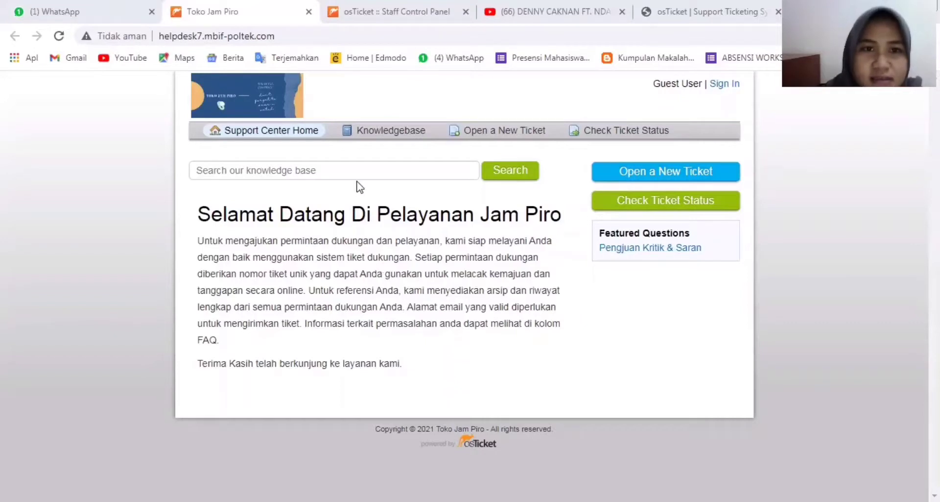
- Open the admin Company Profile page showing Toko Jam Piro's name, website, phone and address
{"action": "left_click", "coordinate": [358, 19]}
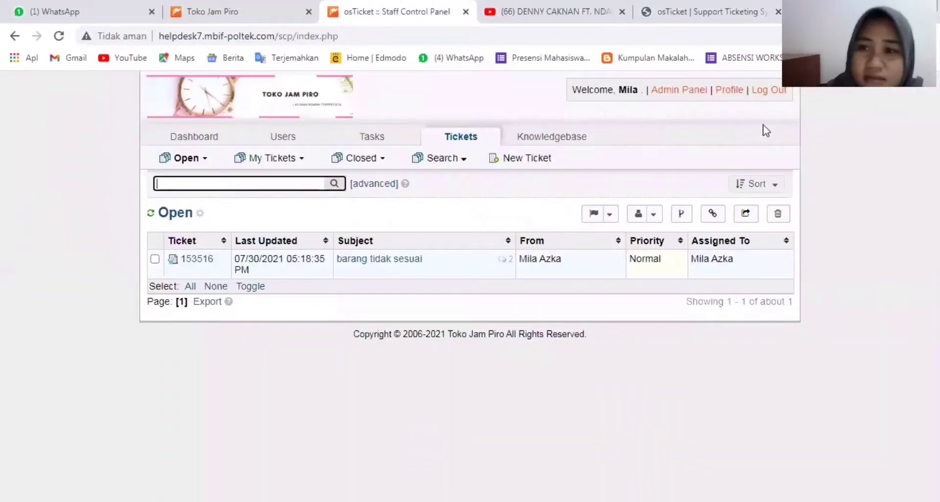
{"action": "left_click", "coordinate": [662, 93]}
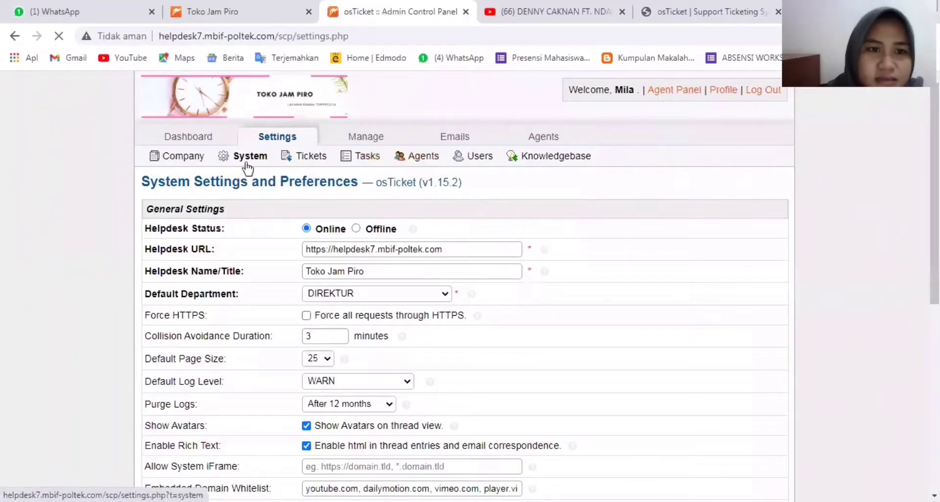
{"action": "left_click", "coordinate": [175, 162]}
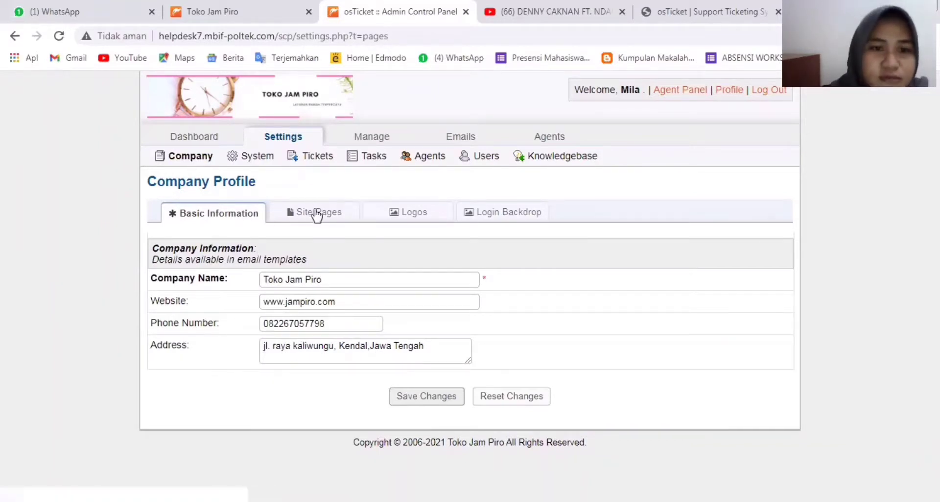
- Try uploading the sofa photo as the new logo and save; it's rejected as too square
{"action": "left_click", "coordinate": [386, 216]}
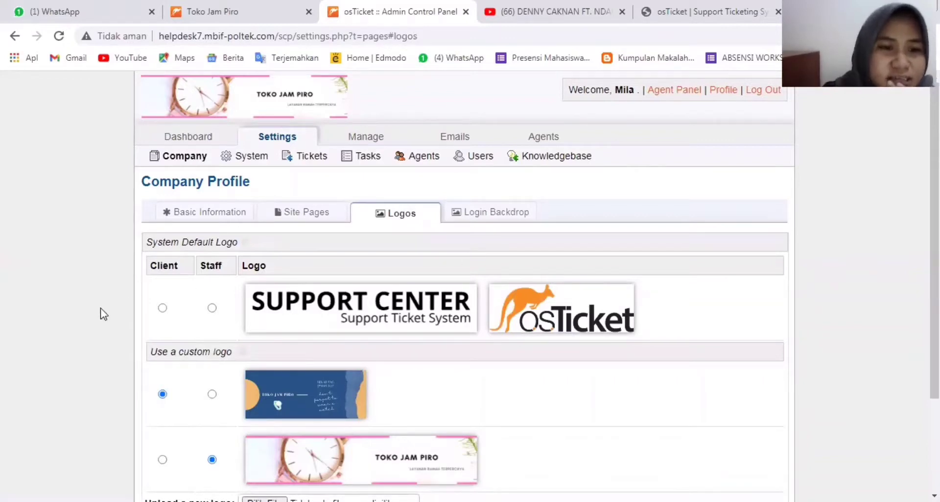
{"action": "scroll", "coordinate": [45, 387], "scroll_direction": "down", "scroll_amount": 1}
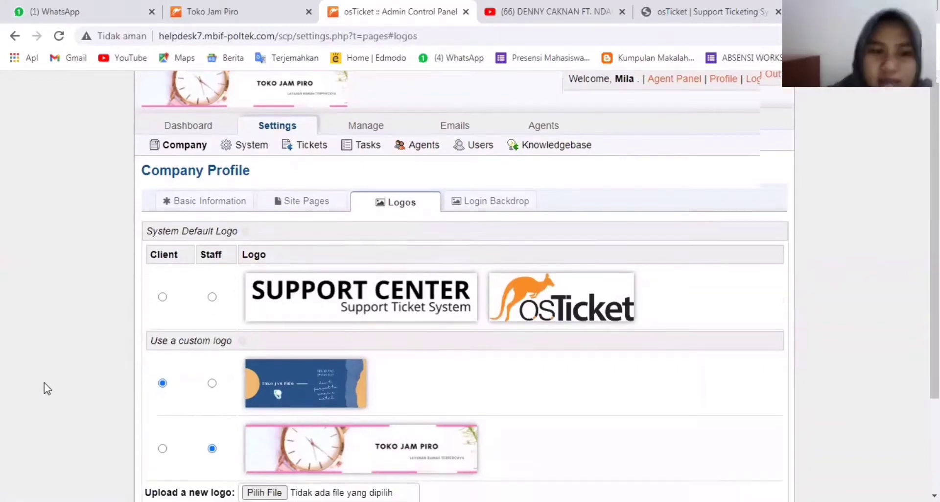
{"action": "scroll", "coordinate": [44, 382], "scroll_direction": "down", "scroll_amount": 2}
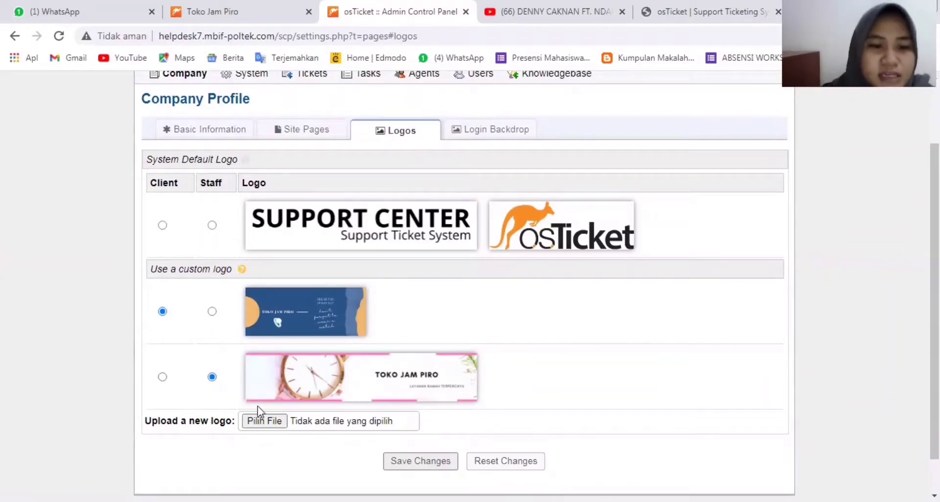
{"action": "left_click", "coordinate": [272, 425]}
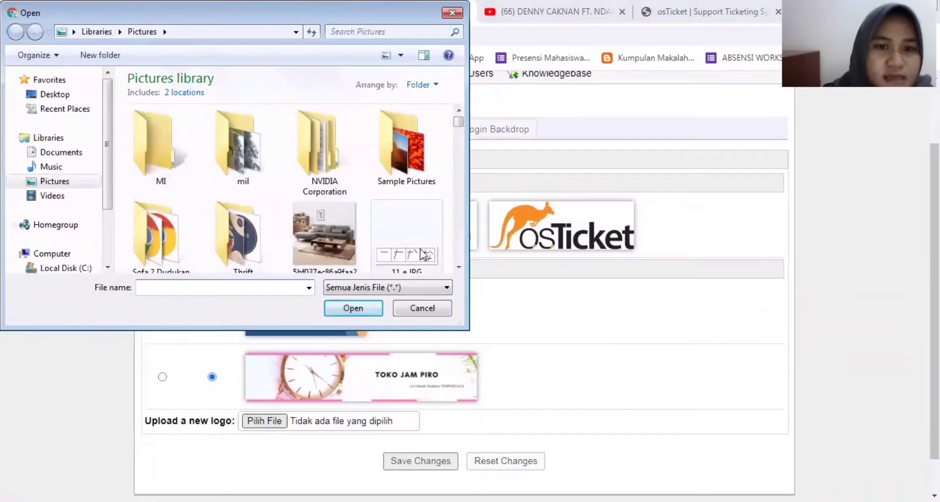
{"action": "left_click", "coordinate": [328, 243]}
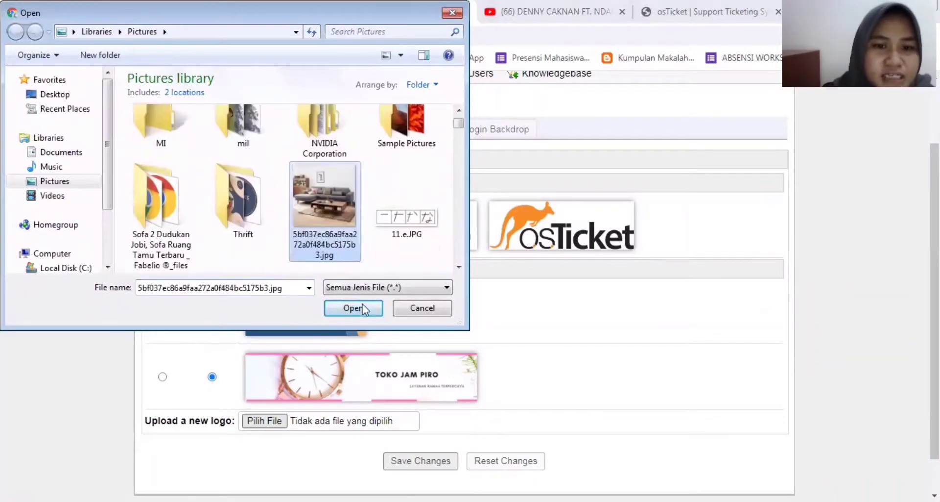
{"action": "left_click", "coordinate": [362, 309]}
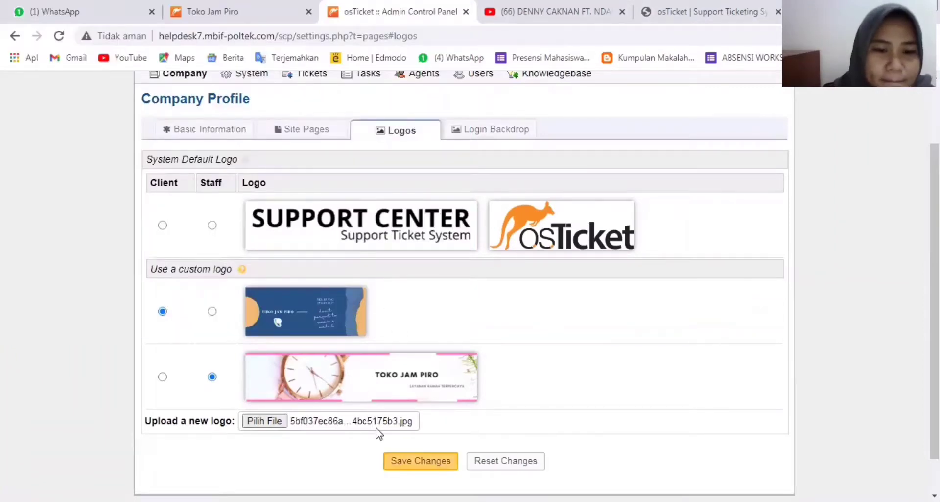
{"action": "left_click", "coordinate": [428, 464]}
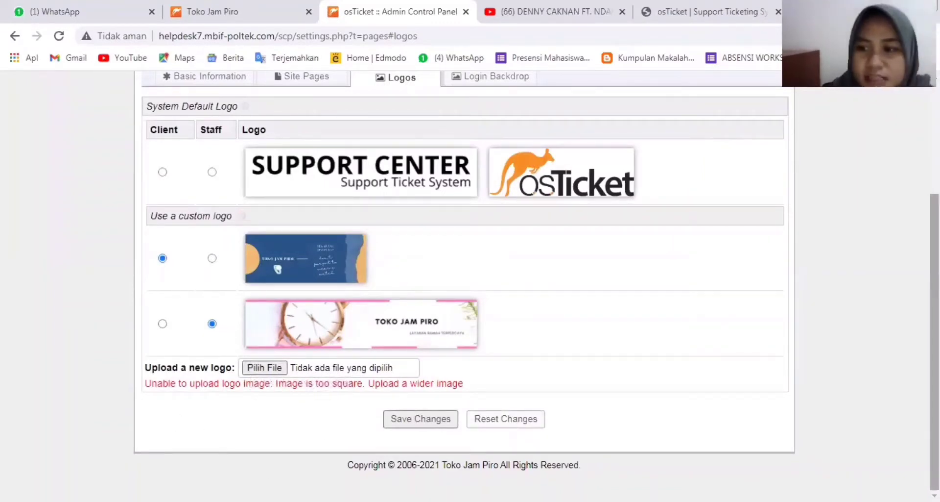
- Bring up the Login Backdrop settings of the company profile
{"action": "mouse_move", "coordinate": [935, 343]}
{"action": "left_mouse_down"}
{"action": "mouse_move", "coordinate": [935, 270]}
{"action": "mouse_move", "coordinate": [935, 333]}
{"action": "left_mouse_up"}
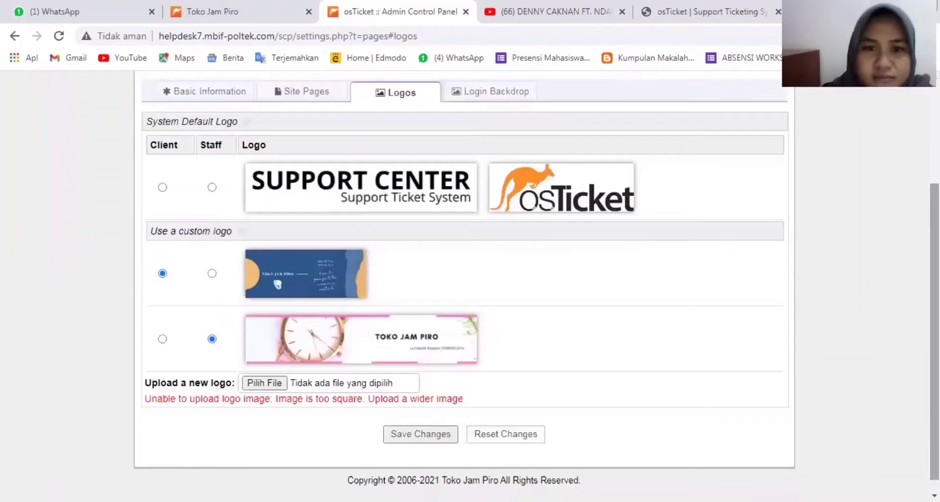
{"action": "scroll", "coordinate": [895, 350], "scroll_direction": "up", "scroll_amount": 2}
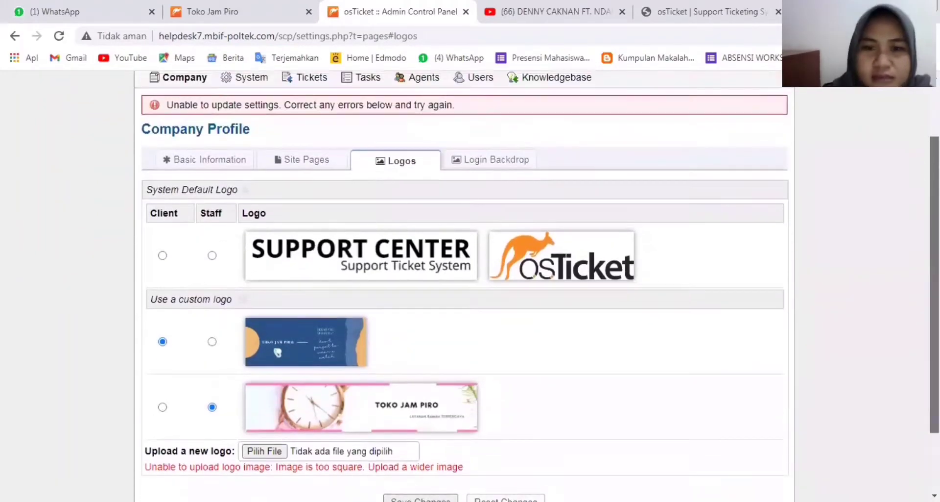
{"action": "left_click", "coordinate": [522, 175]}
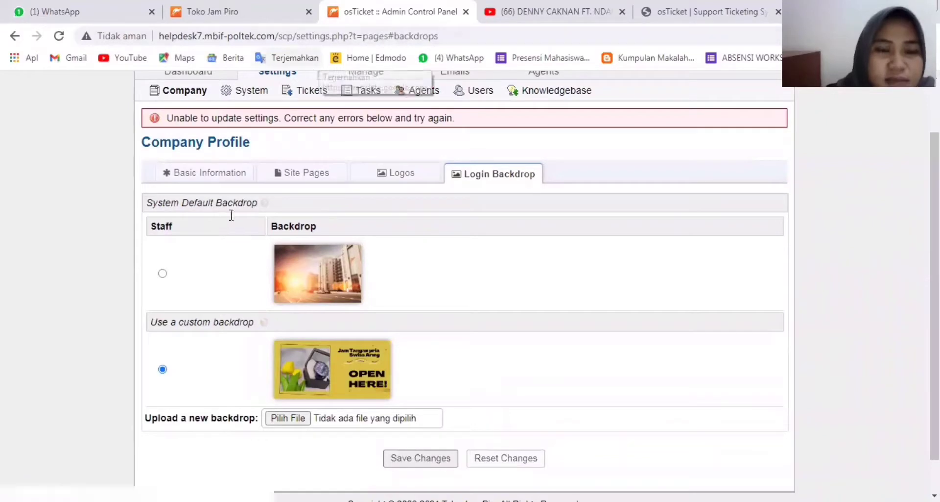
- From the client support center, follow the agent sign-in link and log out of the staff panel
{"action": "left_click", "coordinate": [272, 20]}
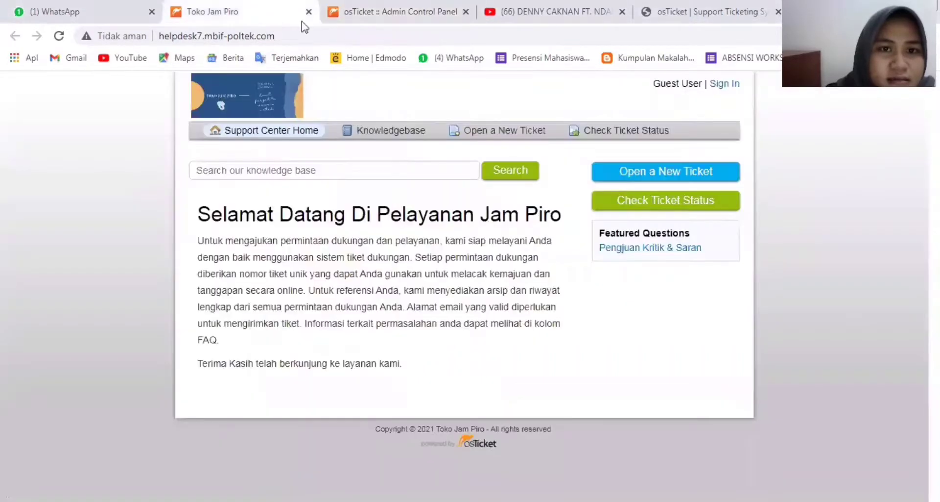
{"action": "left_click", "coordinate": [730, 88]}
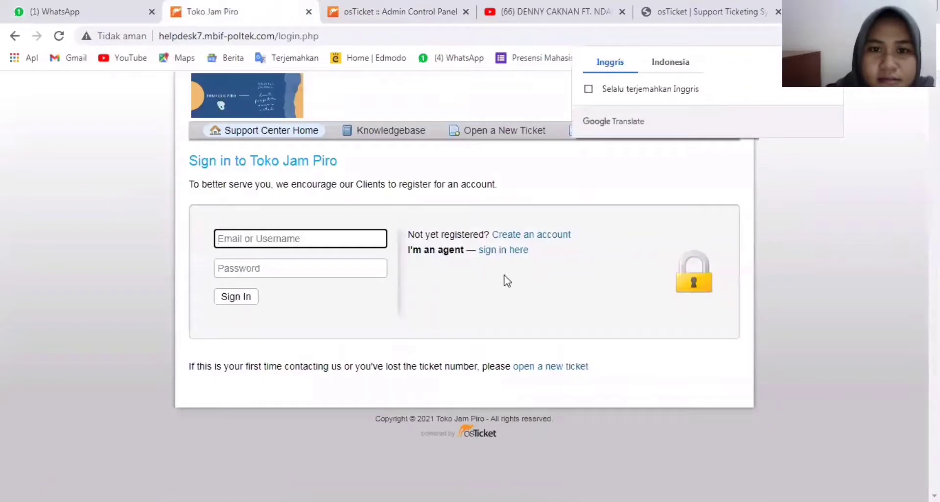
{"action": "left_click", "coordinate": [515, 256]}
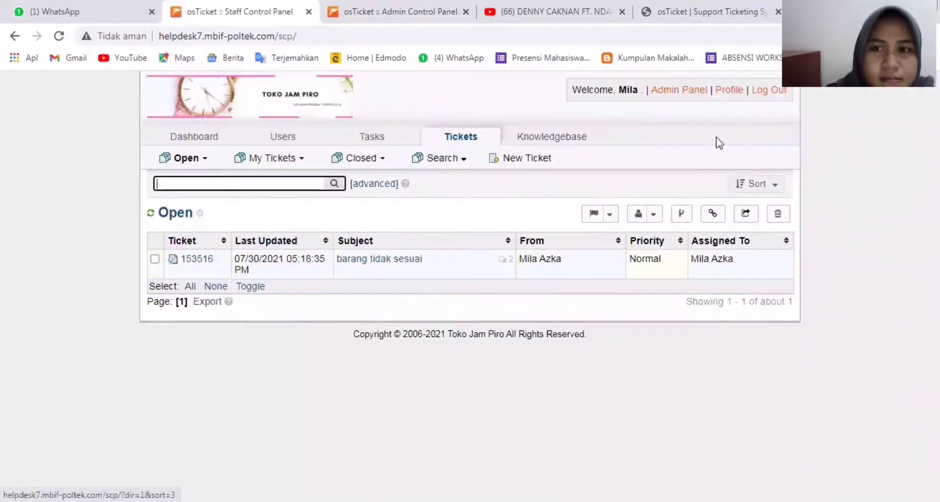
{"action": "mouse_move", "coordinate": [587, 147]}
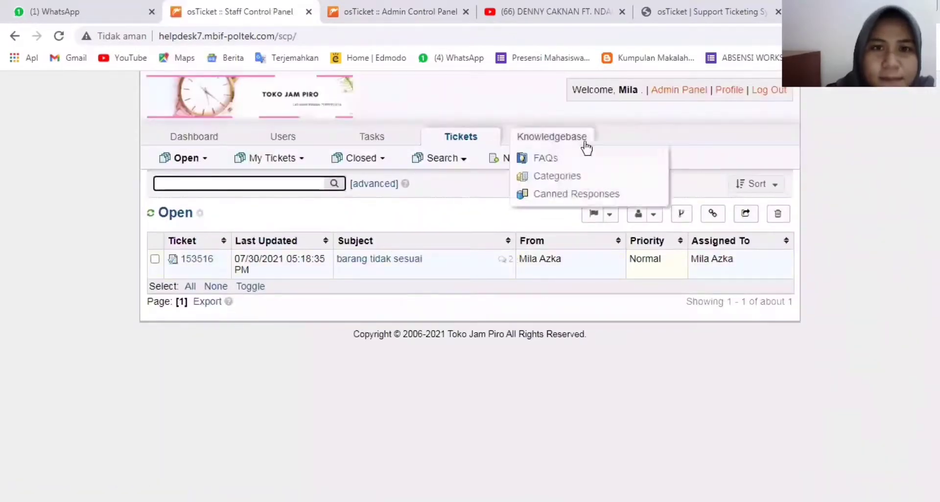
{"action": "left_click", "coordinate": [754, 93]}
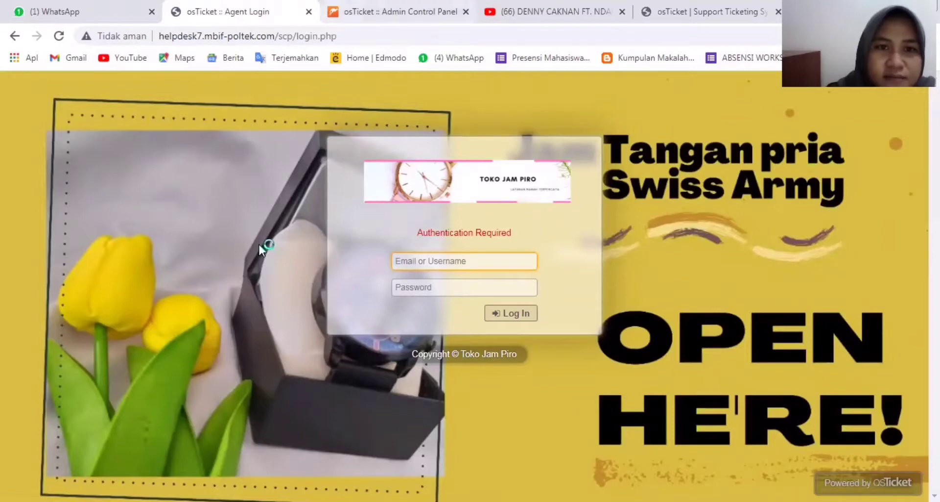
- Back on the admin tab, request Agents and log in with the saved agent username and password
{"action": "key", "text": "ctrl+Tab"}
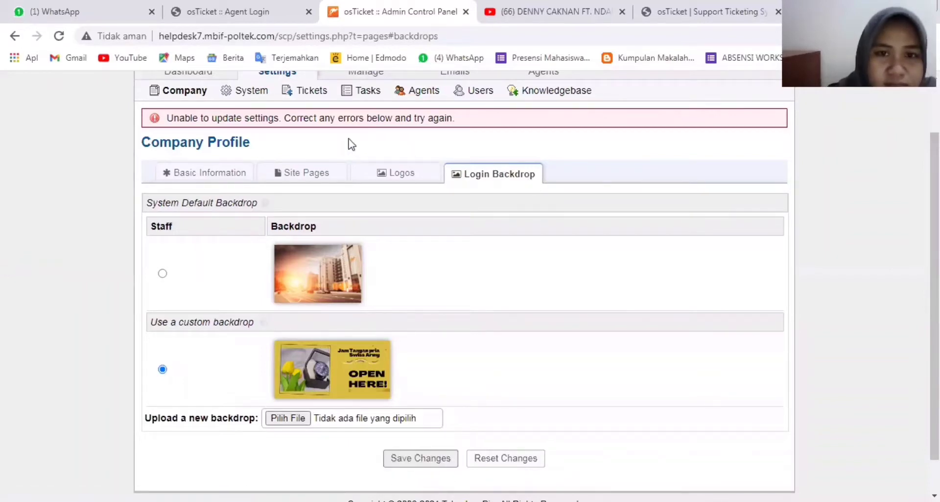
{"action": "left_click", "coordinate": [541, 78]}
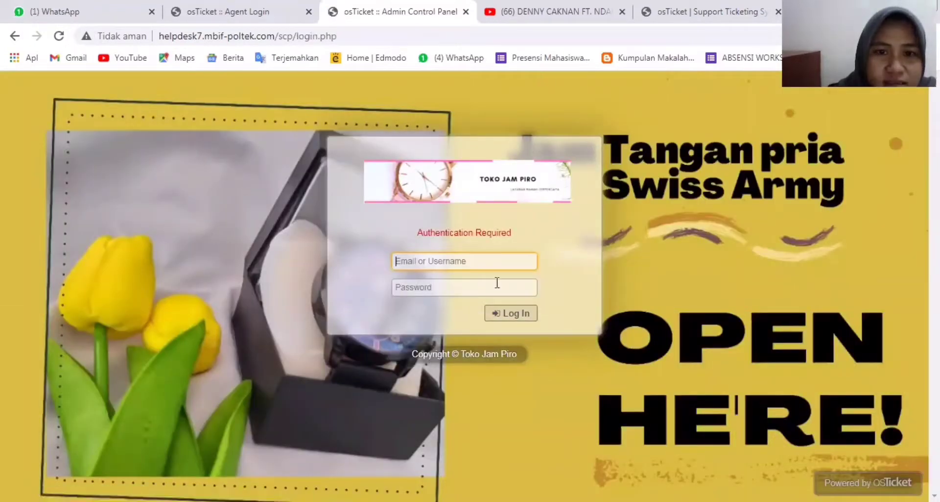
{"action": "left_click", "coordinate": [495, 256]}
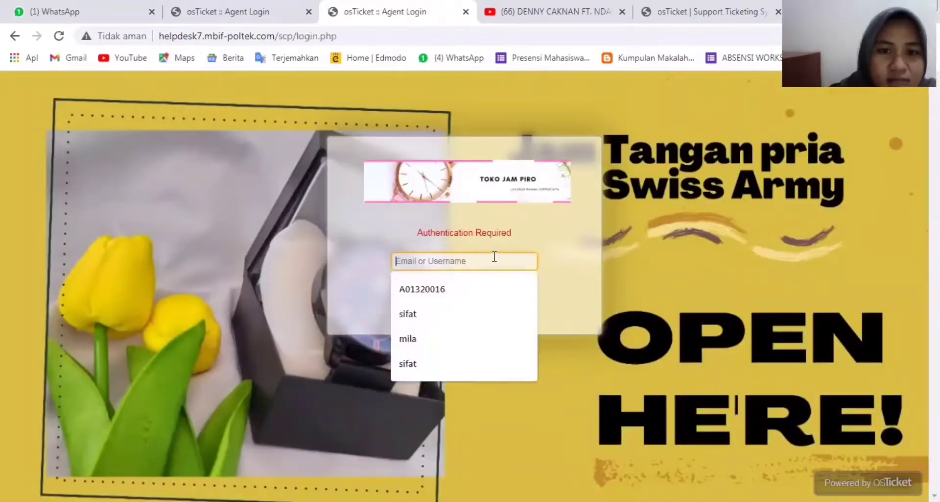
{"action": "left_click", "coordinate": [446, 341]}
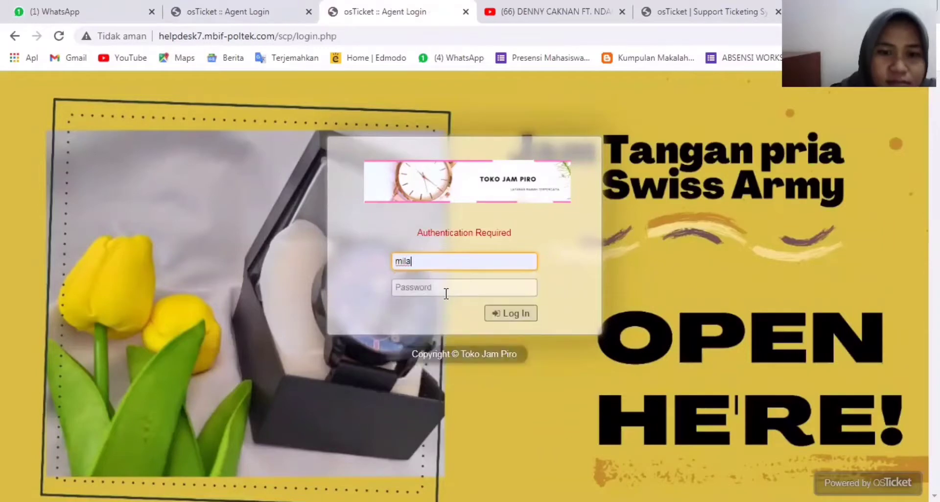
{"action": "left_click", "coordinate": [446, 290]}
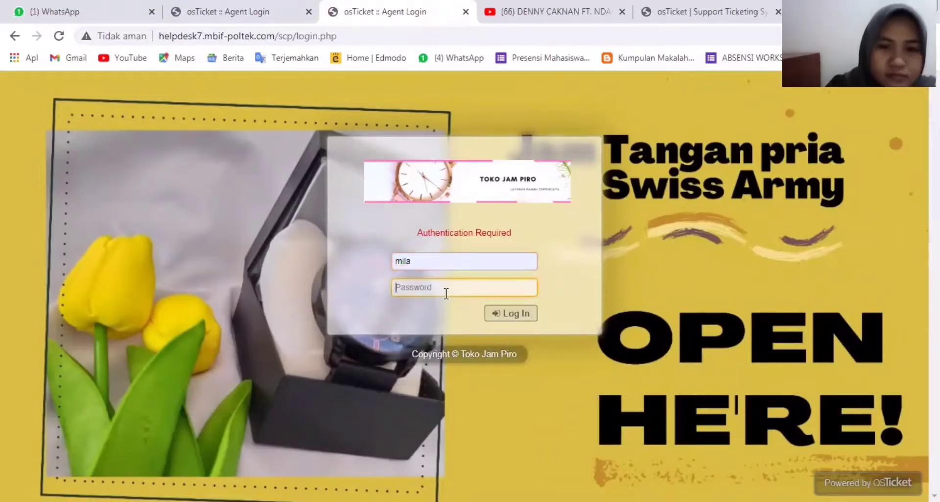
{"action": "type", "text": "******"}
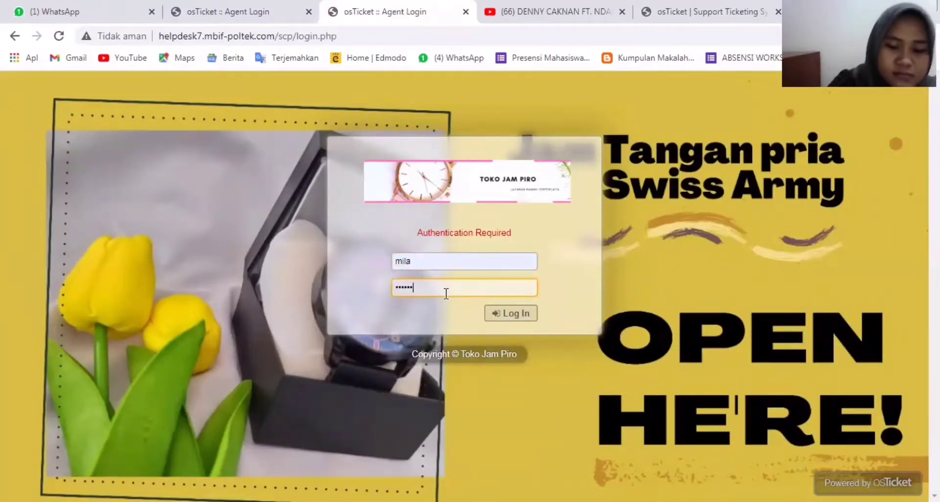
{"action": "type", "text": "****"}
{"action": "key", "text": "Return"}
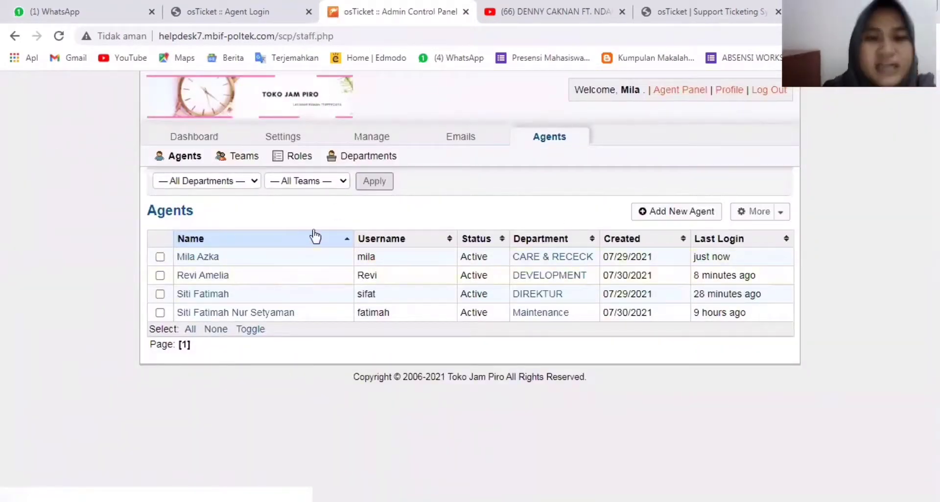
- Open the CARE & RECECK department, keeping the Senin-Jumat ( pelayanan) schedule and manager unchanged
{"action": "left_click", "coordinate": [387, 157]}
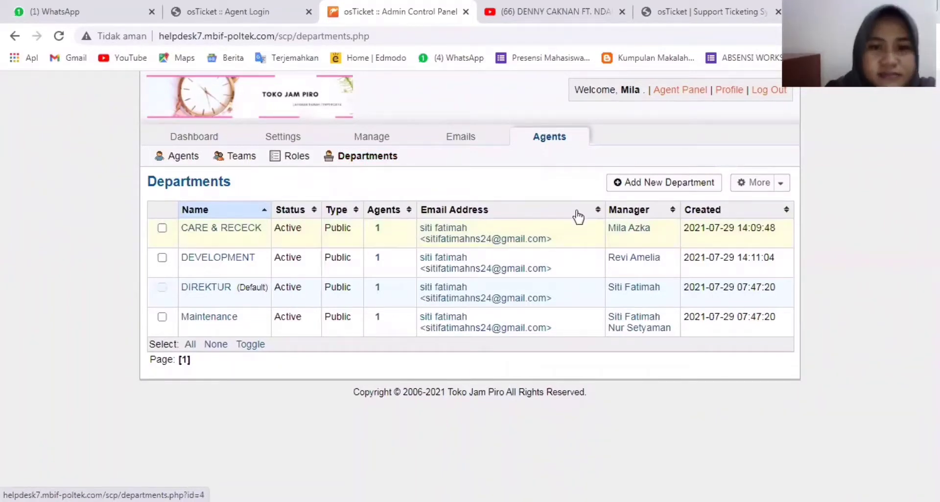
{"action": "left_click", "coordinate": [215, 230]}
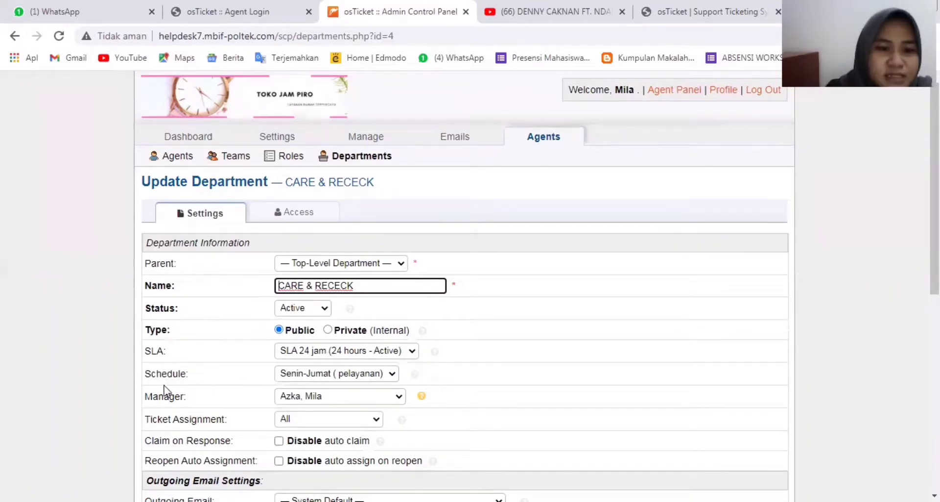
{"action": "left_click", "coordinate": [323, 374]}
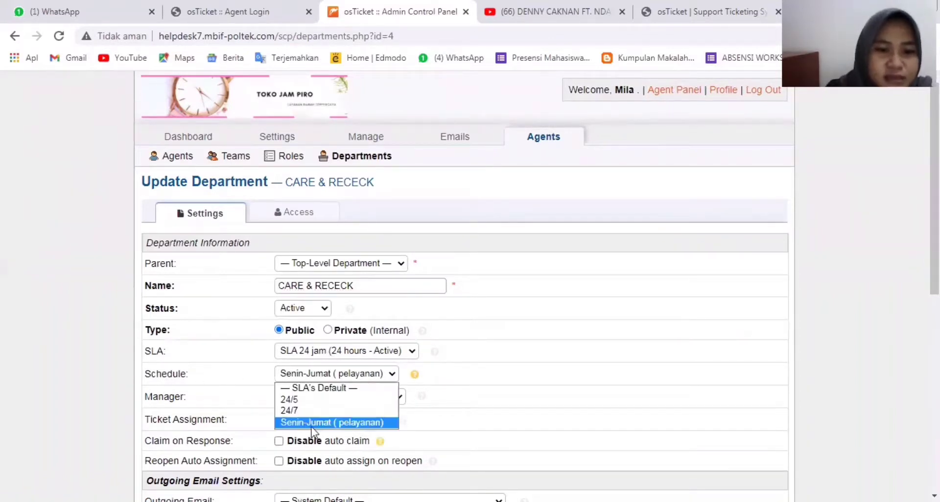
{"action": "left_click", "coordinate": [310, 424]}
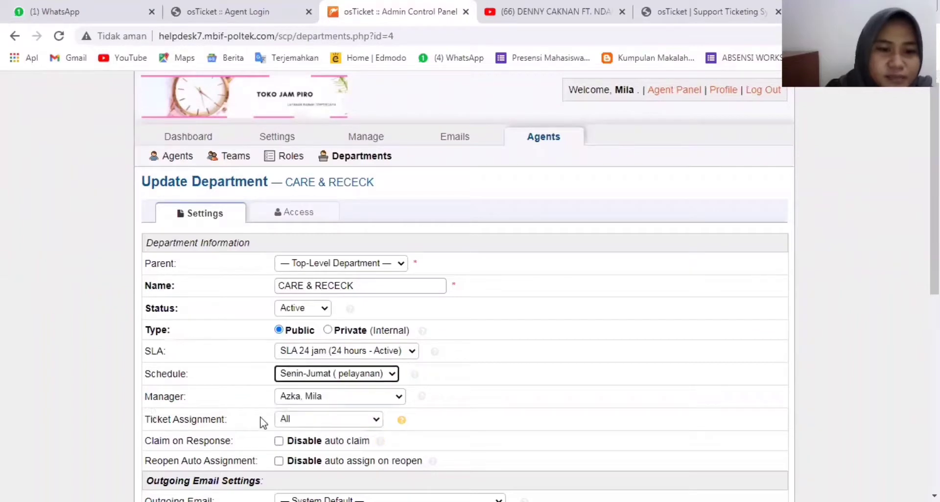
{"action": "left_click", "coordinate": [289, 400]}
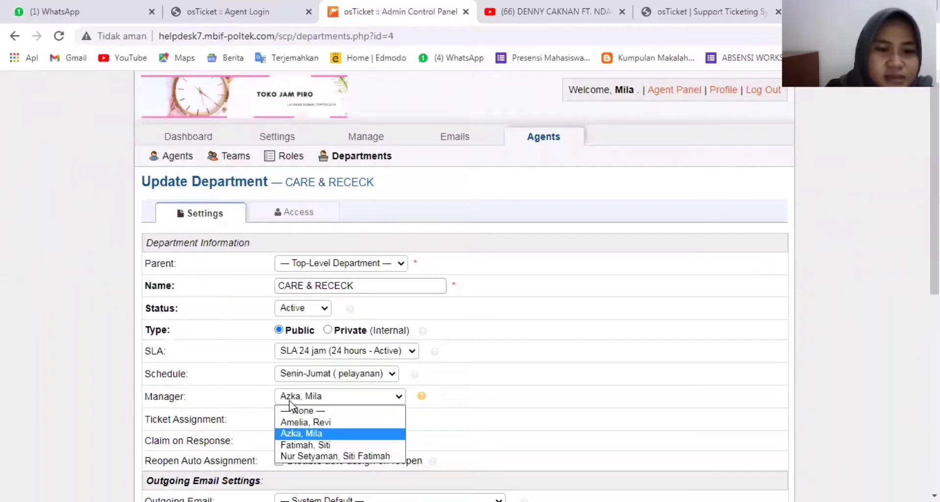
{"action": "left_click", "coordinate": [301, 433]}
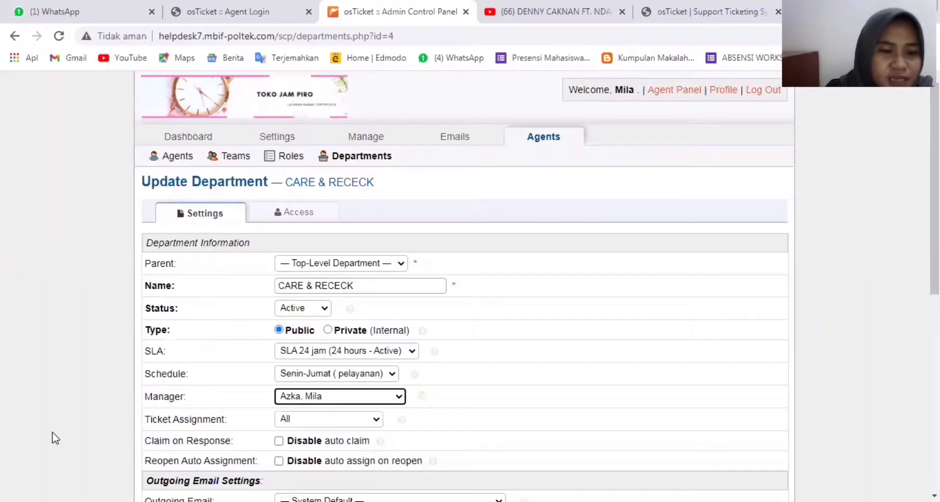
{"action": "left_click", "coordinate": [103, 435]}
{"action": "scroll", "coordinate": [103, 436], "scroll_direction": "down", "scroll_amount": 3}
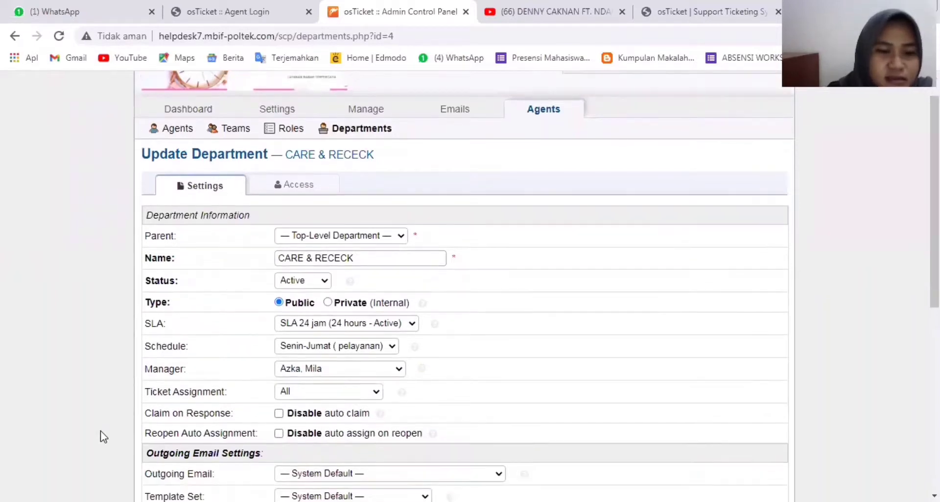
{"action": "scroll", "coordinate": [102, 436], "scroll_direction": "down", "scroll_amount": 1}
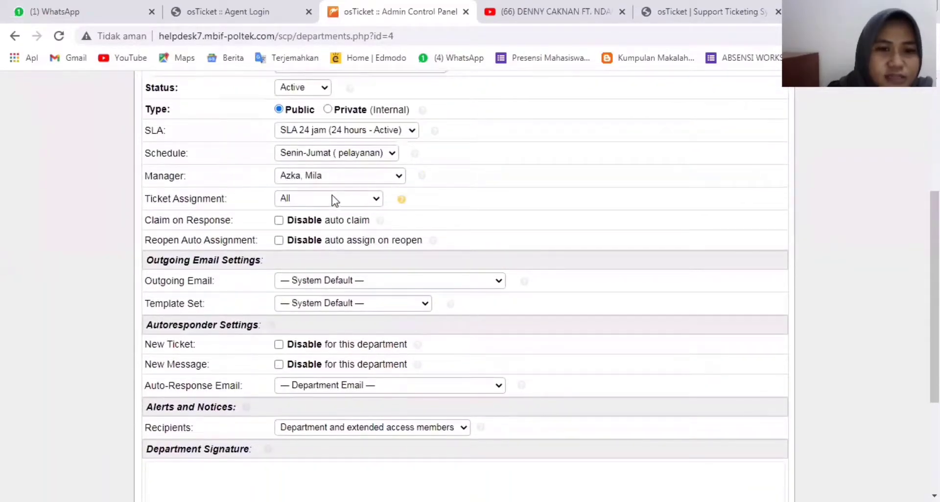
- Set Ticket Assignment to Department Members and save the department
{"action": "left_click", "coordinate": [302, 201]}
{"action": "left_click", "coordinate": [301, 201]}
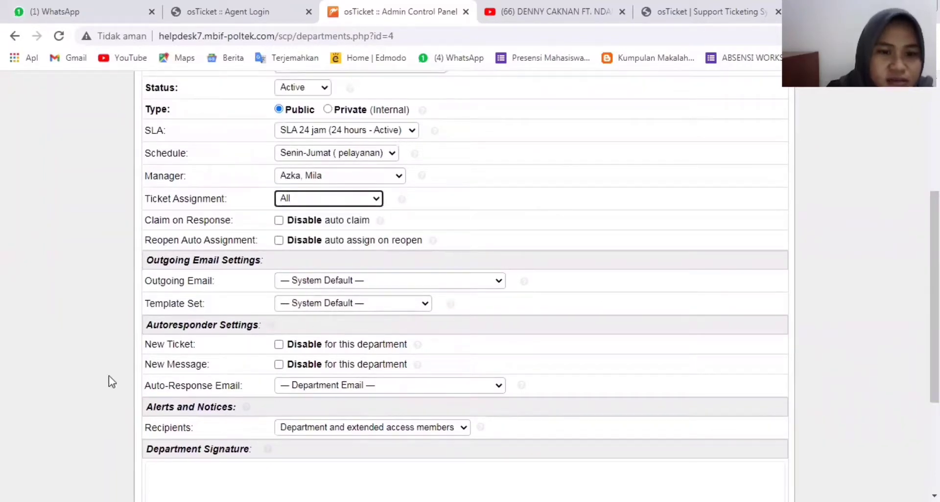
{"action": "key", "text": "Down"}
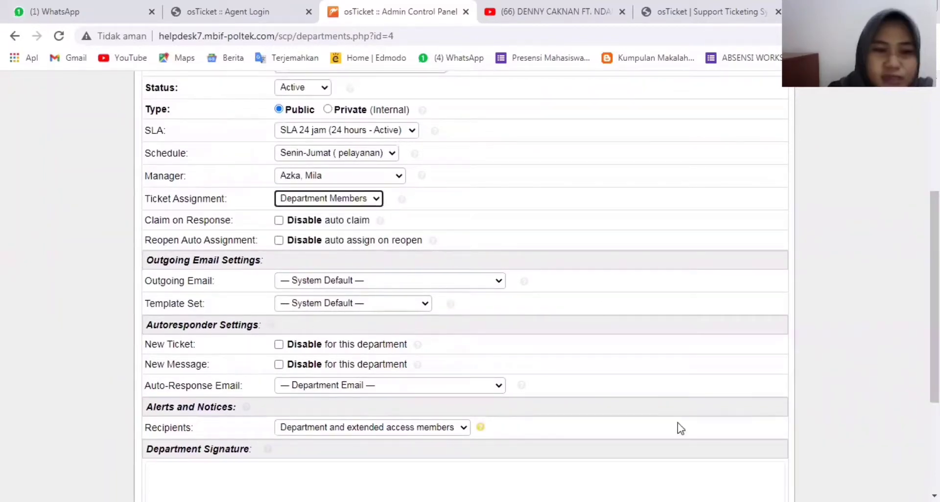
{"action": "scroll", "coordinate": [578, 458], "scroll_direction": "down", "scroll_amount": 3}
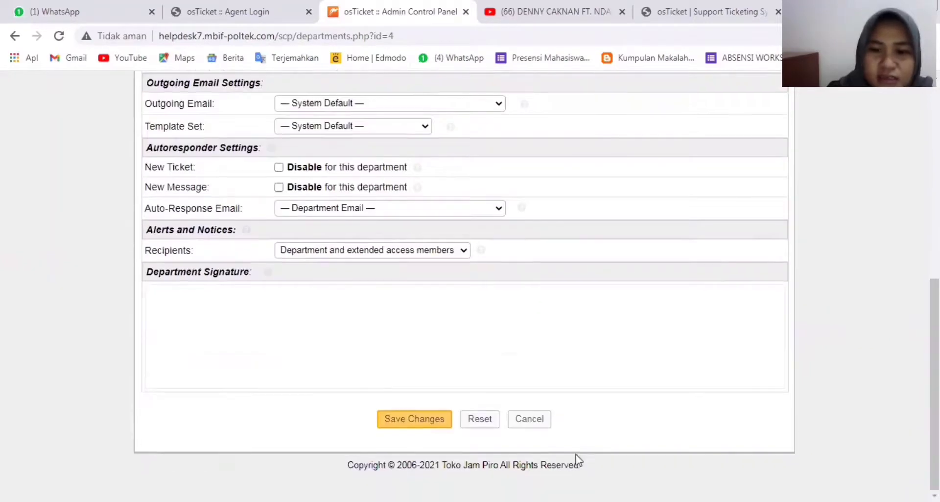
{"action": "left_click", "coordinate": [433, 422]}
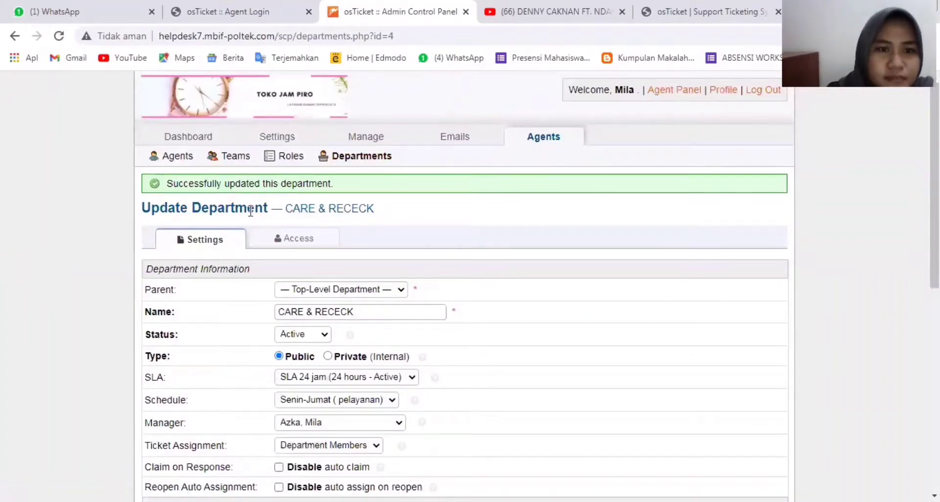
- Start a new department and enter 'pimpinan' as its name
{"action": "left_click", "coordinate": [371, 160]}
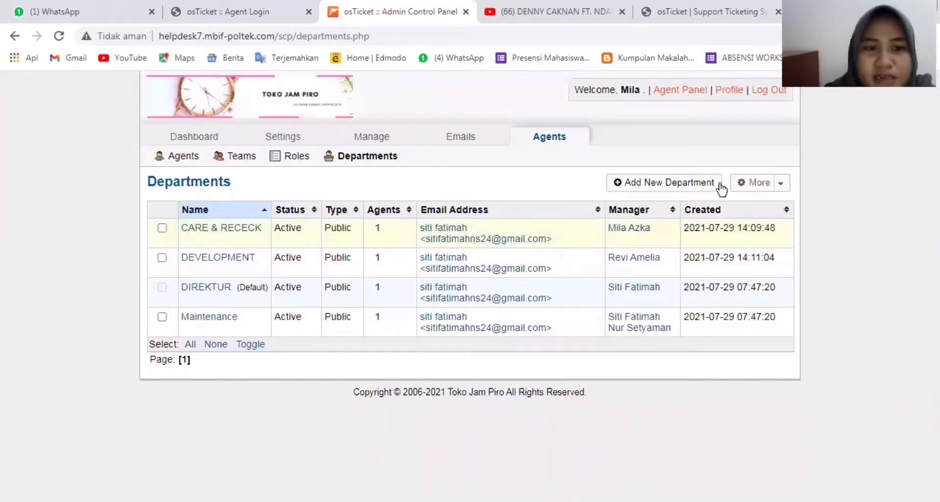
{"action": "left_click", "coordinate": [696, 187]}
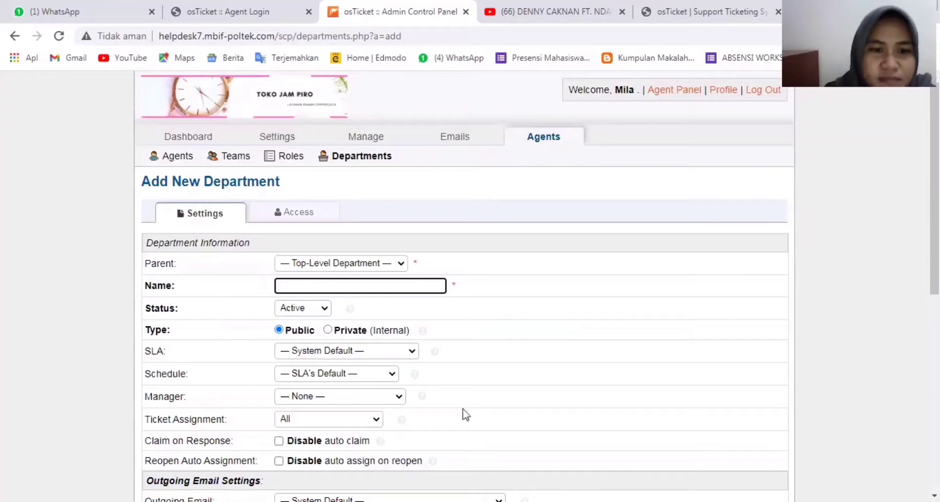
{"action": "scroll", "coordinate": [573, 432], "scroll_direction": "down", "scroll_amount": 8}
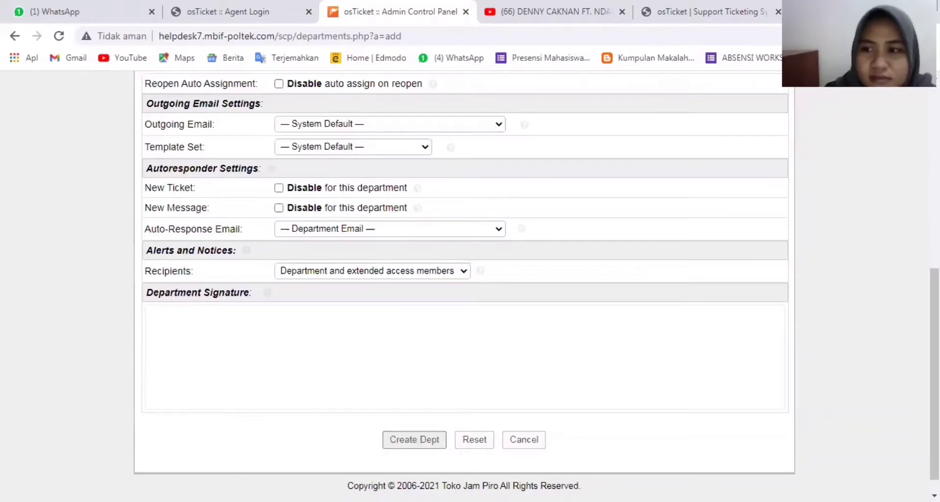
{"action": "scroll", "coordinate": [498, 250], "scroll_direction": "up", "scroll_amount": 8}
{"action": "left_click", "coordinate": [430, 286]}
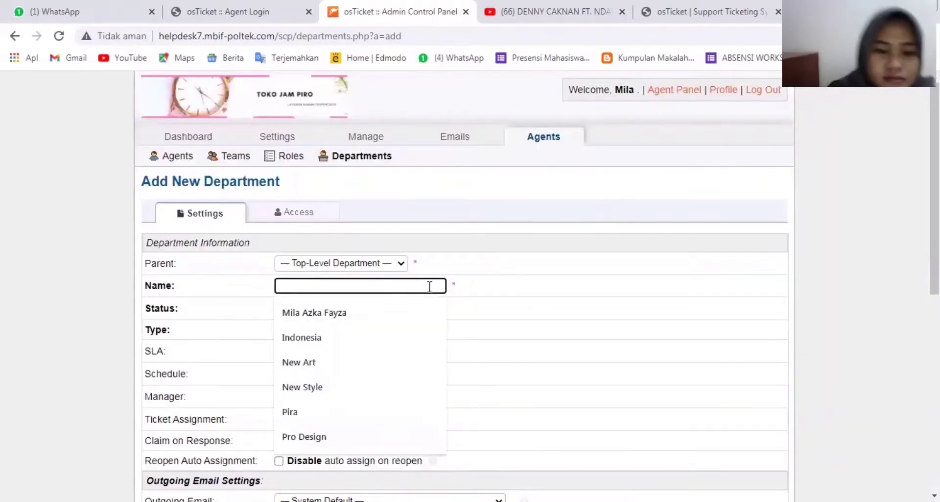
{"action": "type", "text": "p"}
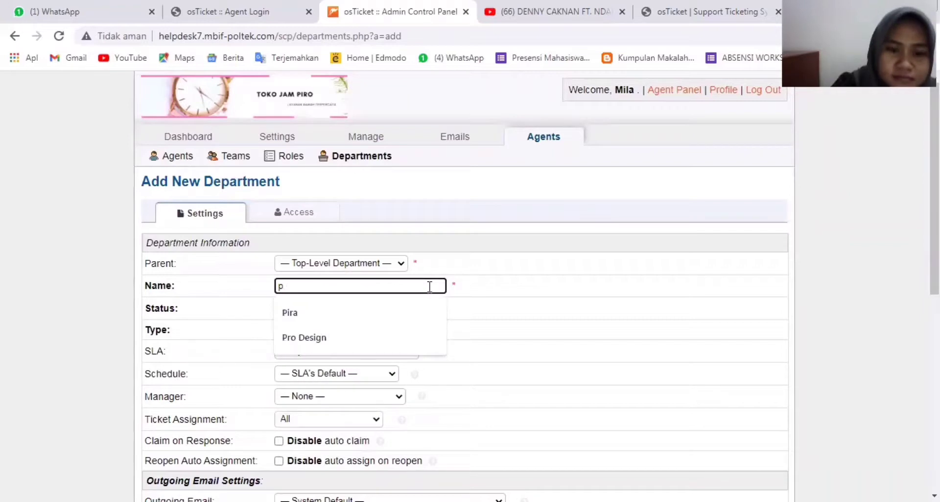
{"action": "type", "text": "impi"}
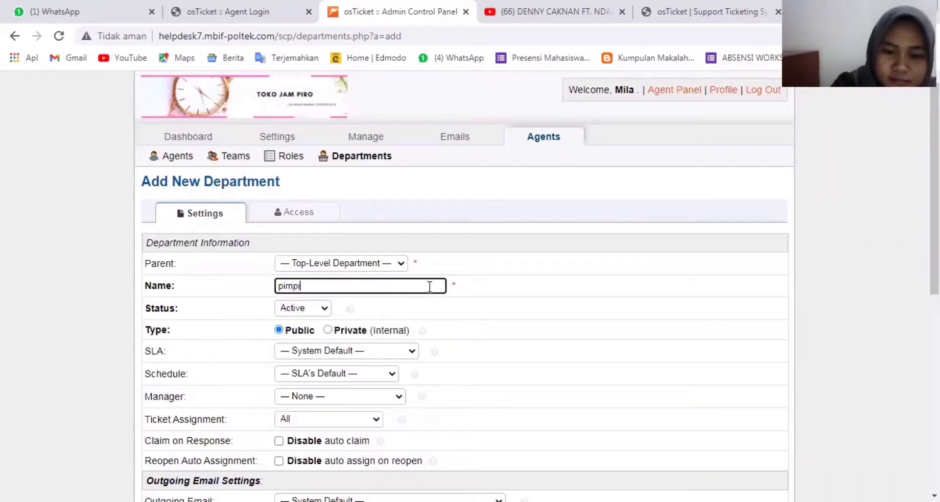
{"action": "type", "text": "nan"}
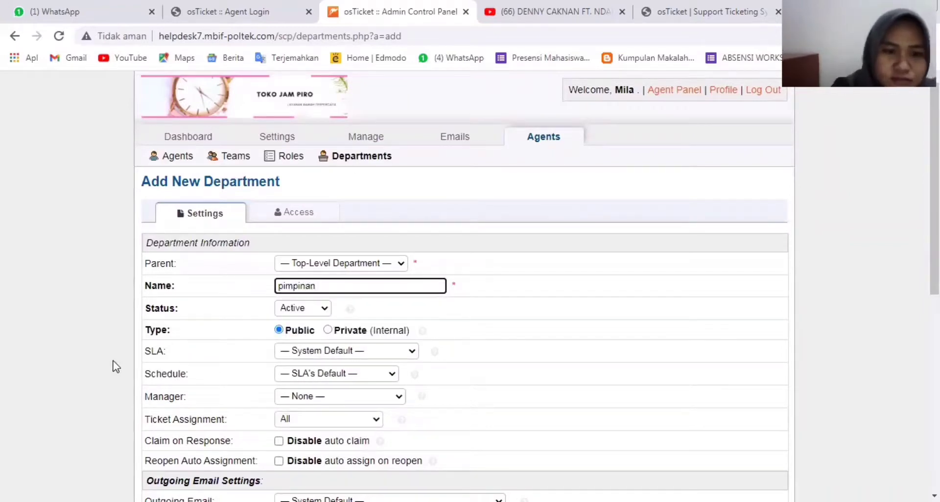
- Leave the unsaved department form for the Agents list
{"action": "left_click", "coordinate": [78, 361]}
{"action": "scroll", "coordinate": [464, 294], "scroll_direction": "down", "scroll_amount": 8}
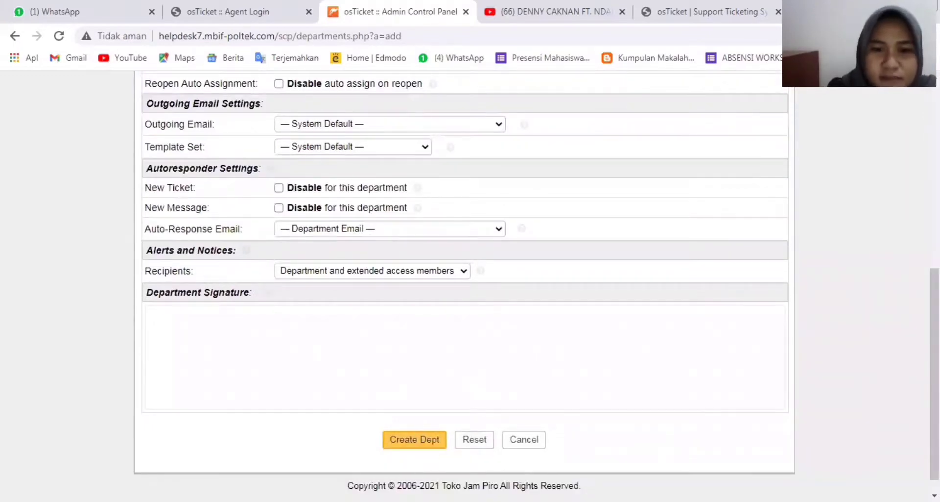
{"action": "scroll", "coordinate": [465, 294], "scroll_direction": "up", "scroll_amount": 8}
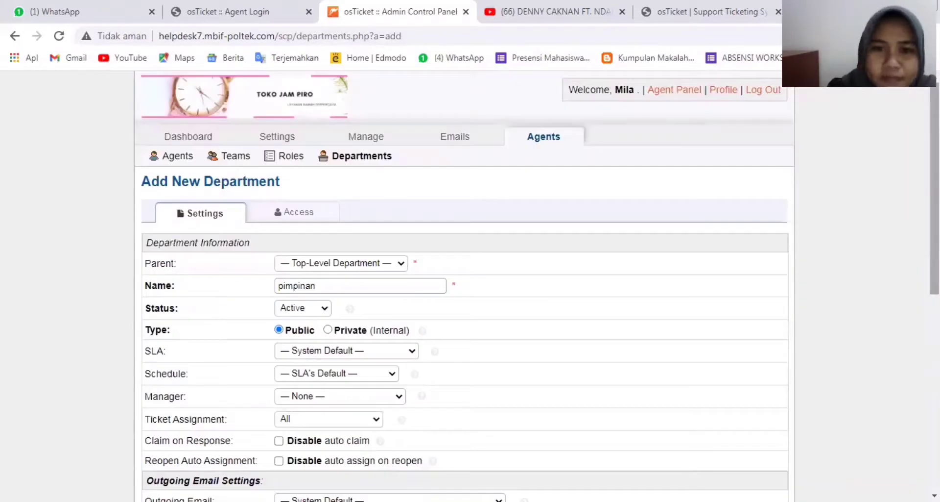
{"action": "left_click", "coordinate": [190, 161]}
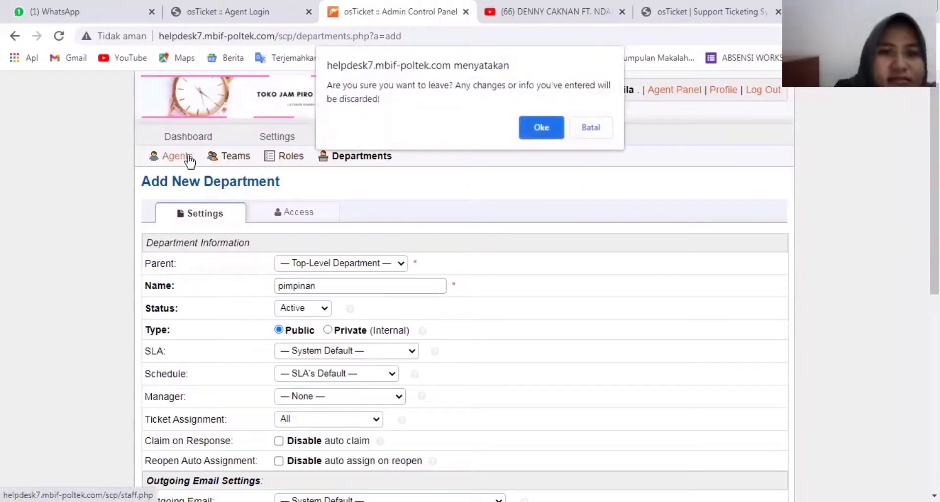
- Discard the unsaved department, review the first agent's administrator account, then return to Agents
{"action": "left_click", "coordinate": [545, 125]}
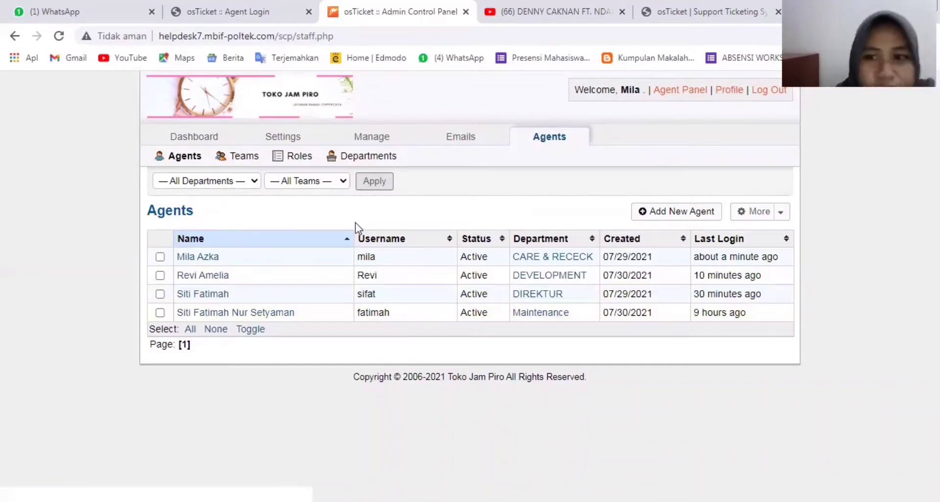
{"action": "left_click", "coordinate": [205, 260]}
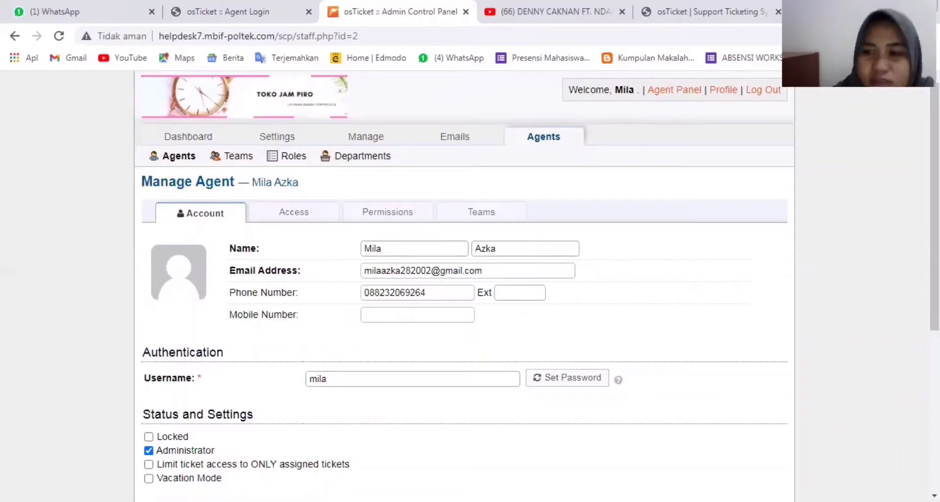
{"action": "scroll", "coordinate": [593, 300], "scroll_direction": "down", "scroll_amount": 5}
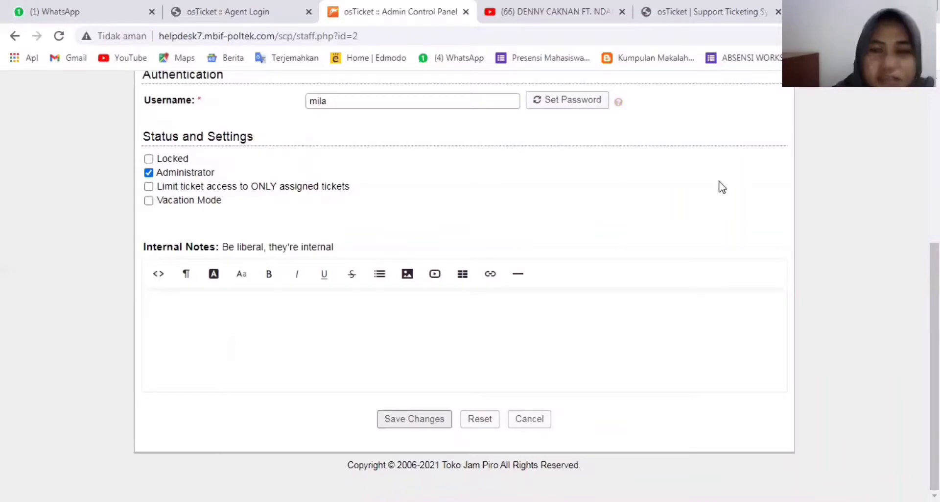
{"action": "scroll", "coordinate": [723, 187], "scroll_direction": "up", "scroll_amount": 5}
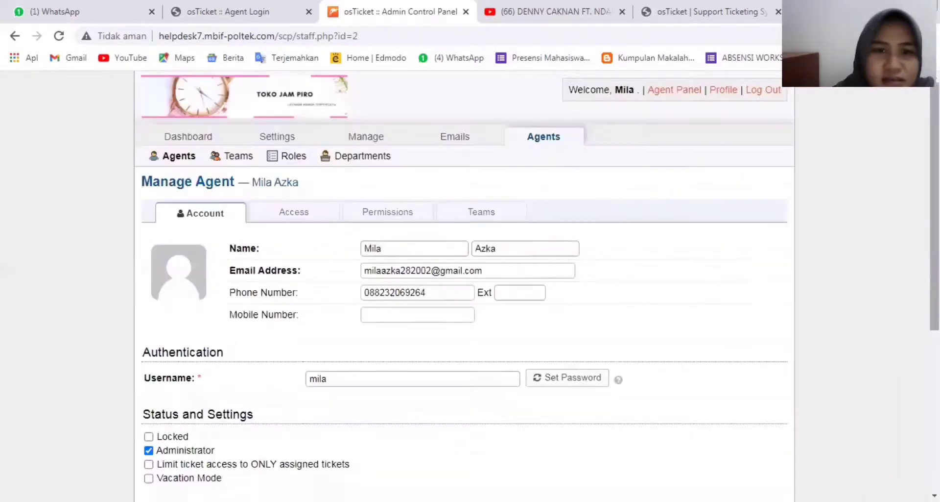
{"action": "left_click", "coordinate": [179, 157]}
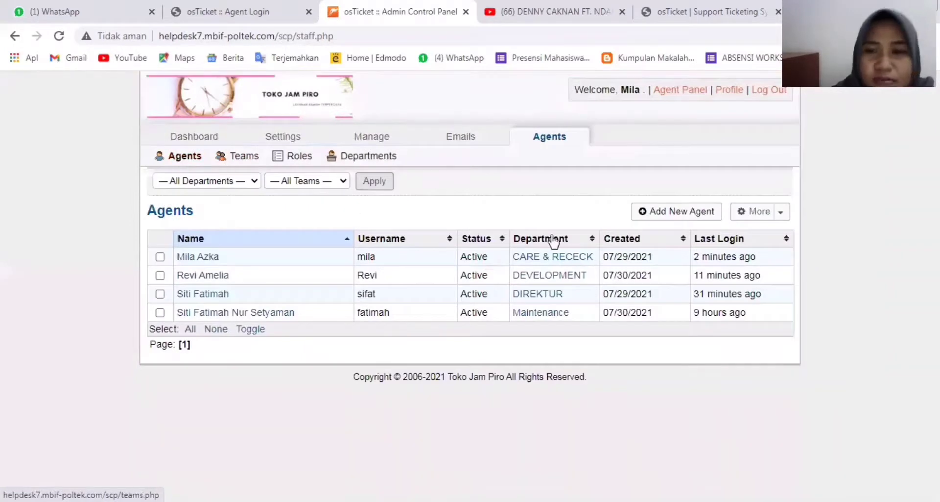
- Start a new agent and fill in first name, last name, e-mail address and phone number
{"action": "left_click", "coordinate": [647, 207]}
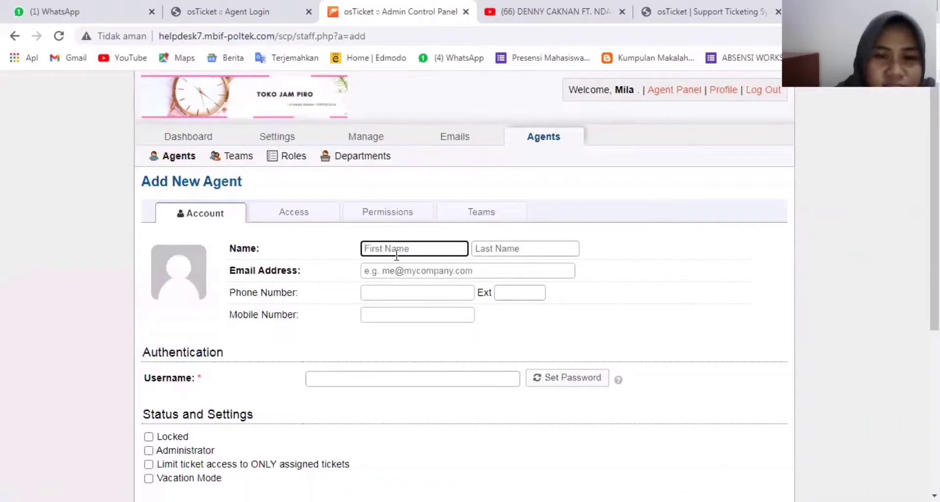
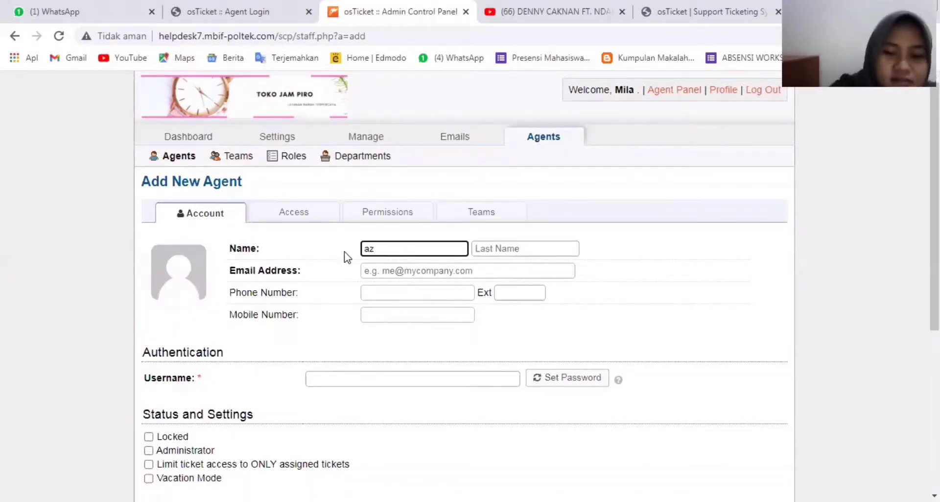
{"action": "left_click", "coordinate": [498, 249]}
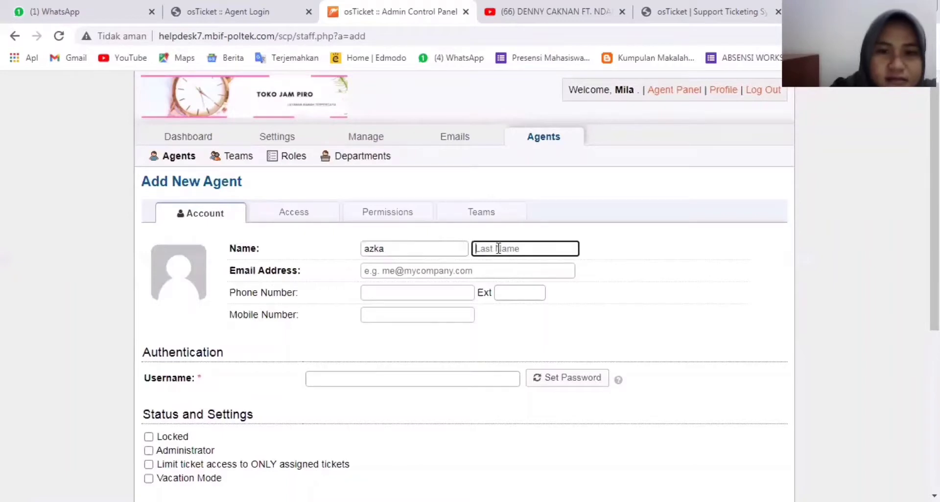
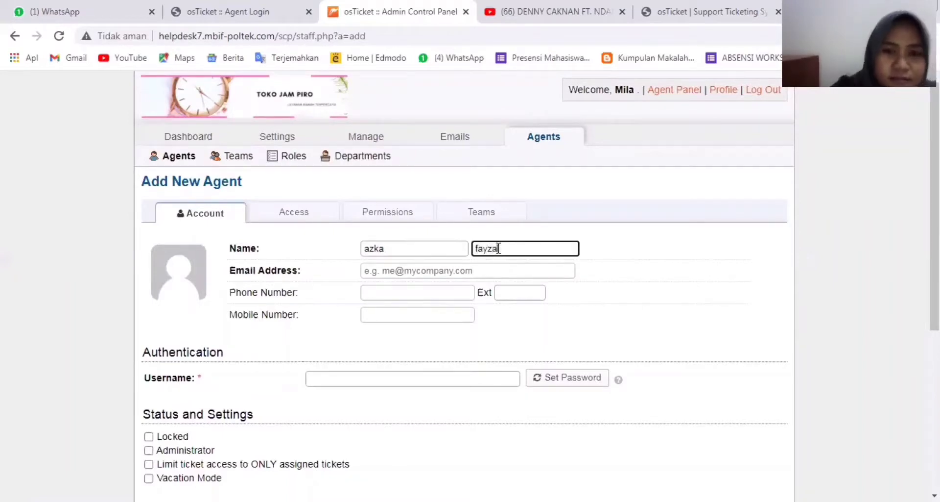
{"action": "left_click", "coordinate": [463, 272]}
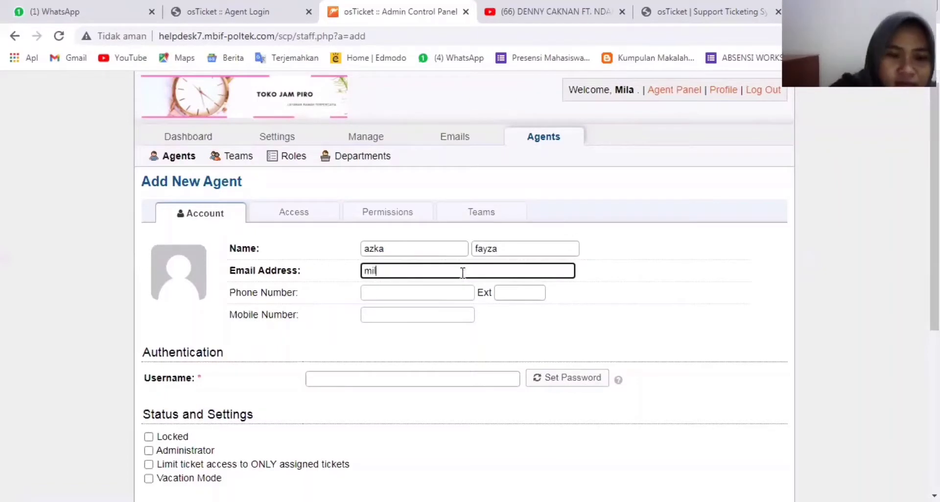
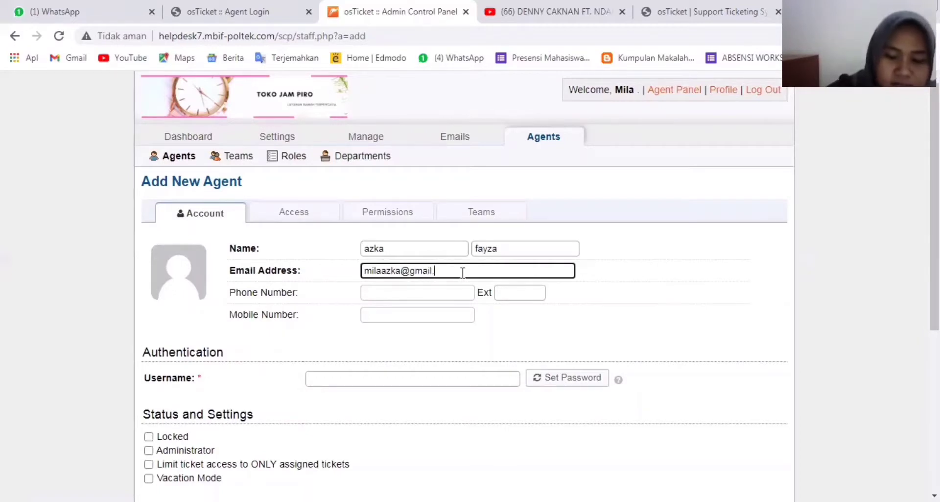
{"action": "left_click", "coordinate": [443, 294]}
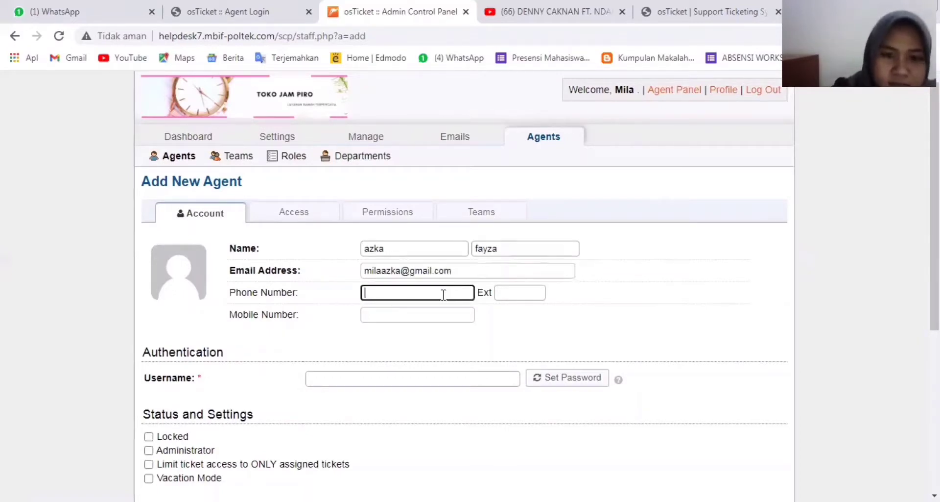
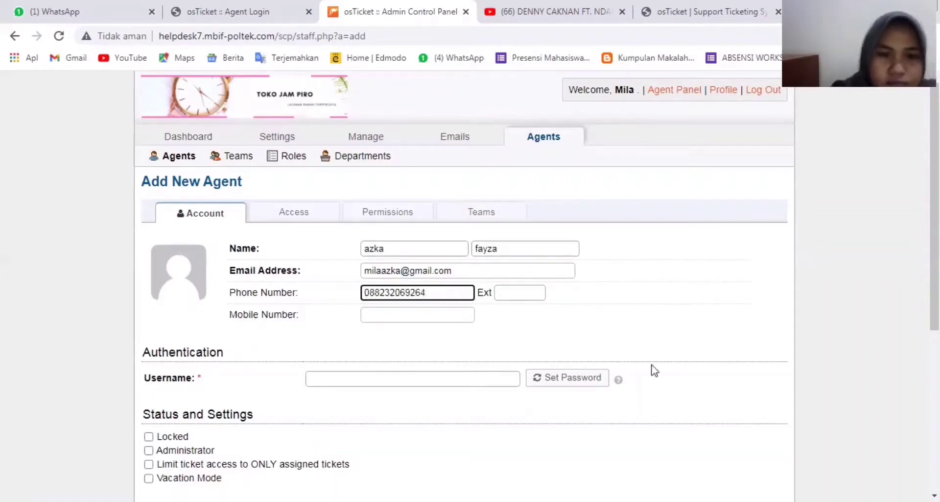
- Enter the agent's username, grant Administrator status, then head back to the Agents list
{"action": "scroll", "coordinate": [573, 265], "scroll_direction": "down", "scroll_amount": 5}
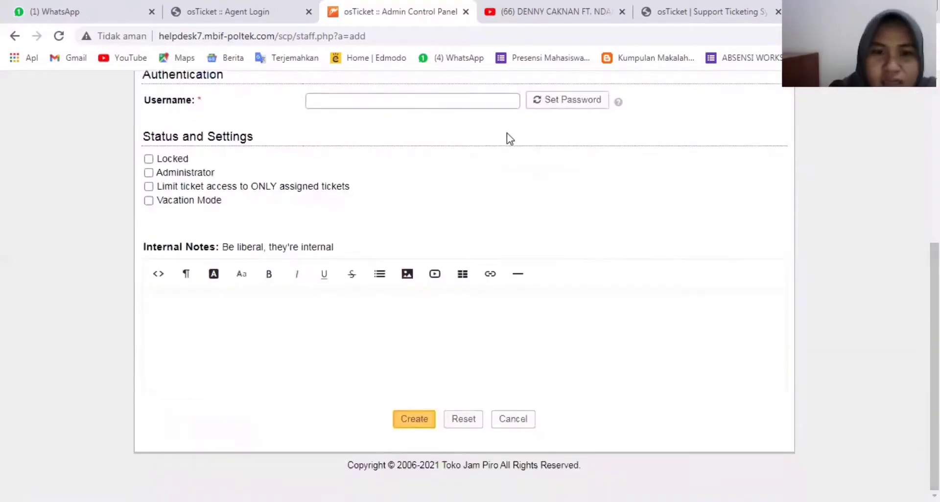
{"action": "left_click", "coordinate": [490, 105]}
{"action": "type", "text": "a"}
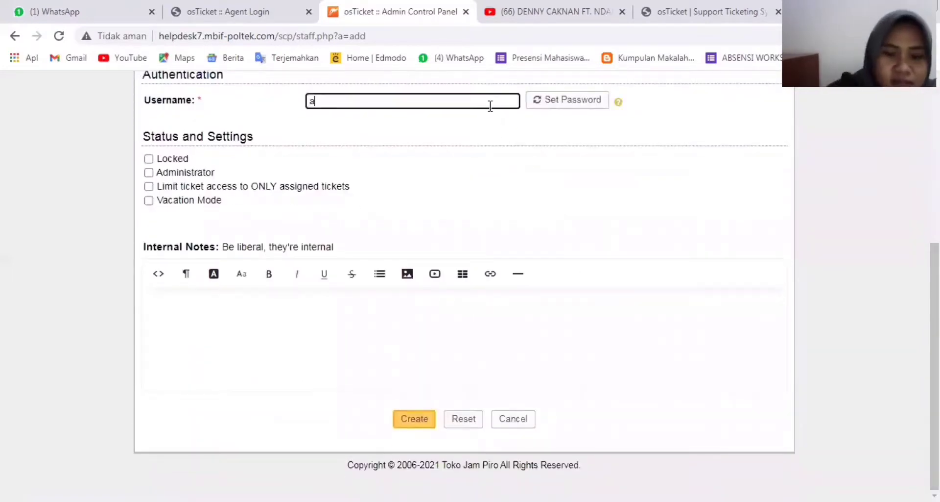
{"action": "type", "text": "zka"}
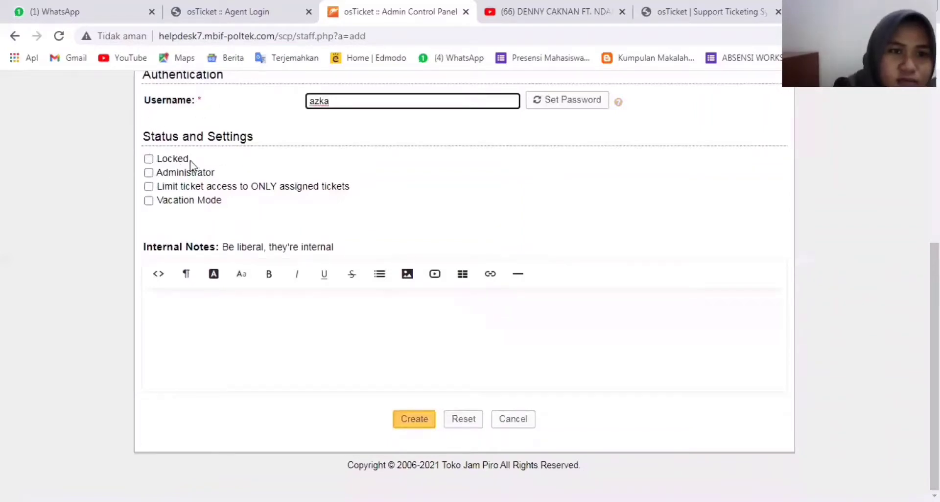
{"action": "left_click", "coordinate": [148, 158]}
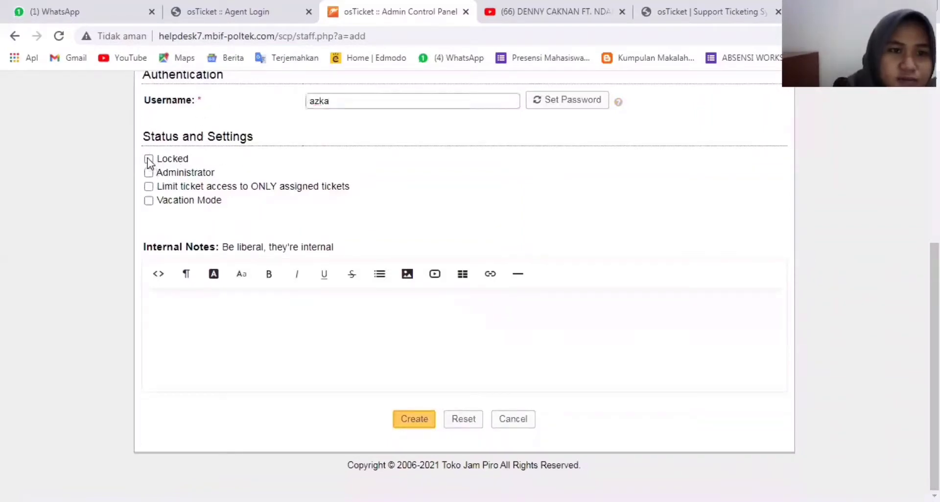
{"action": "left_click", "coordinate": [149, 174]}
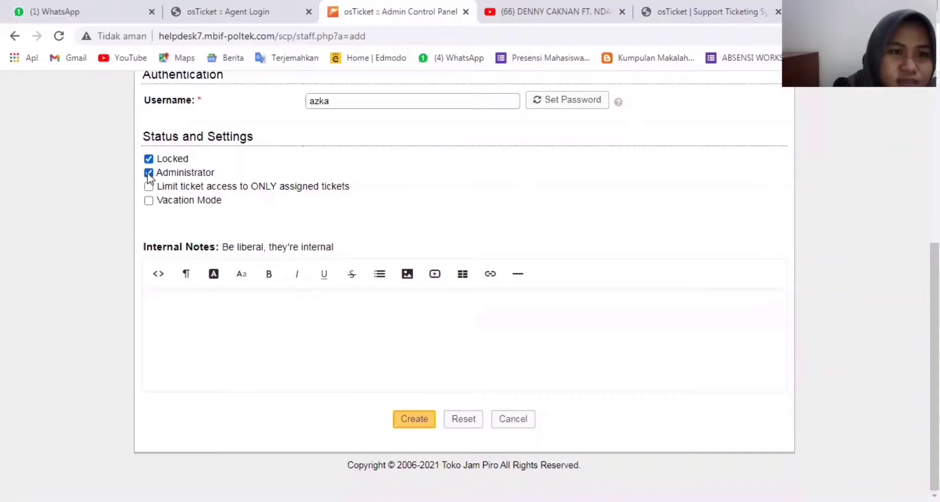
{"action": "left_click", "coordinate": [149, 159]}
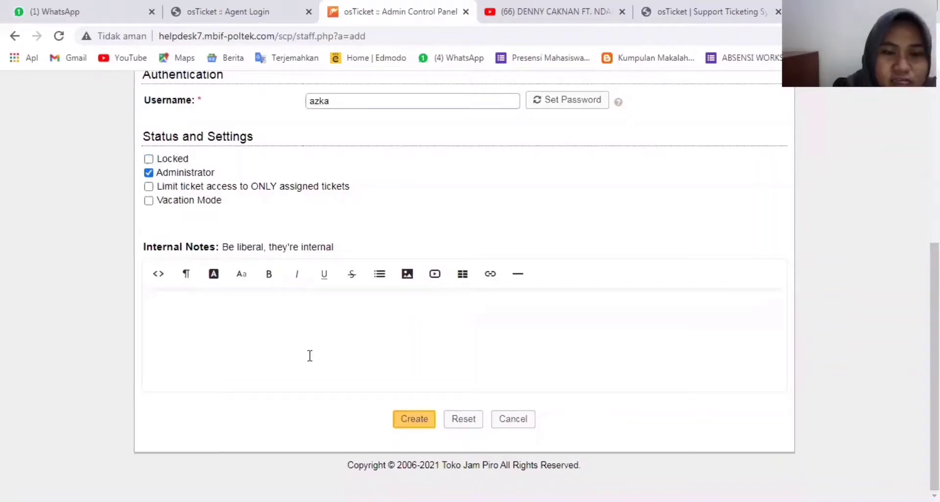
{"action": "left_click_drag", "start_coordinate": [935, 304], "coordinate": [934, 145]}
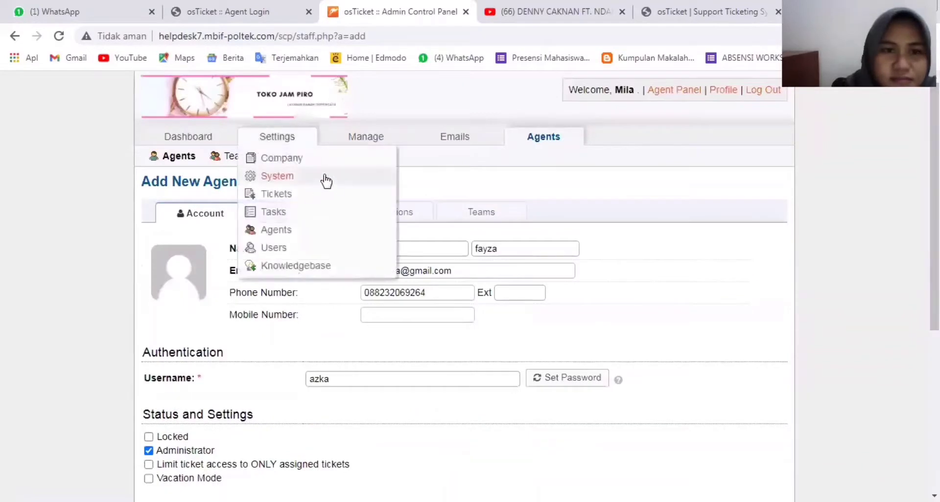
{"action": "left_click", "coordinate": [194, 160]}
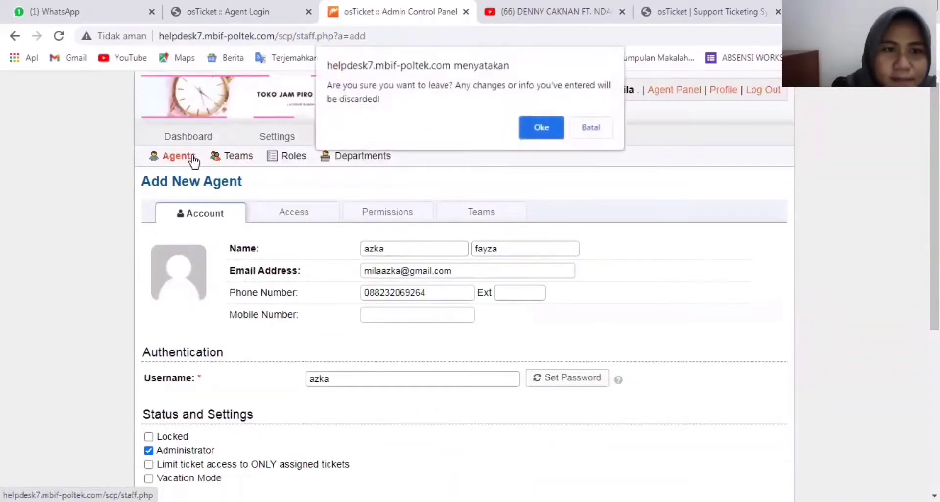
- Discard the unfinished agent, returning to the four-agent list, then view the dashboard's Ticket Activity chart
{"action": "left_click", "coordinate": [544, 126]}
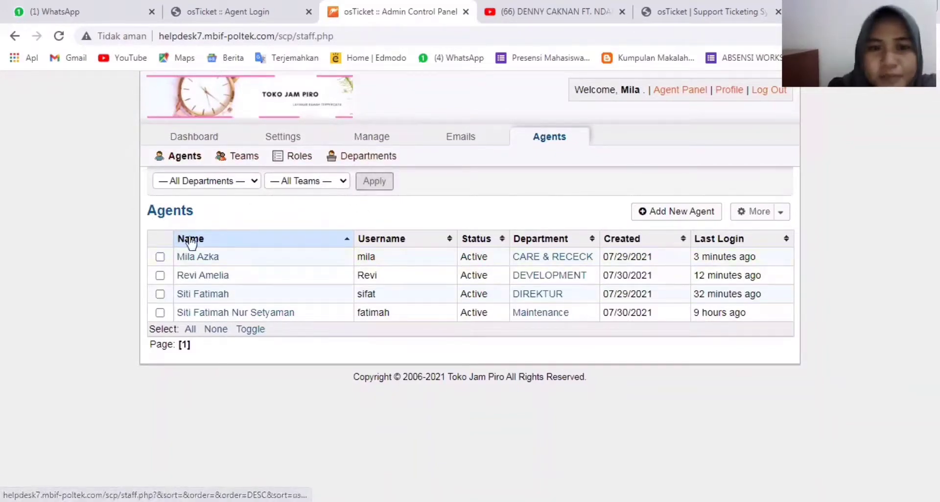
{"action": "mouse_move", "coordinate": [311, 143]}
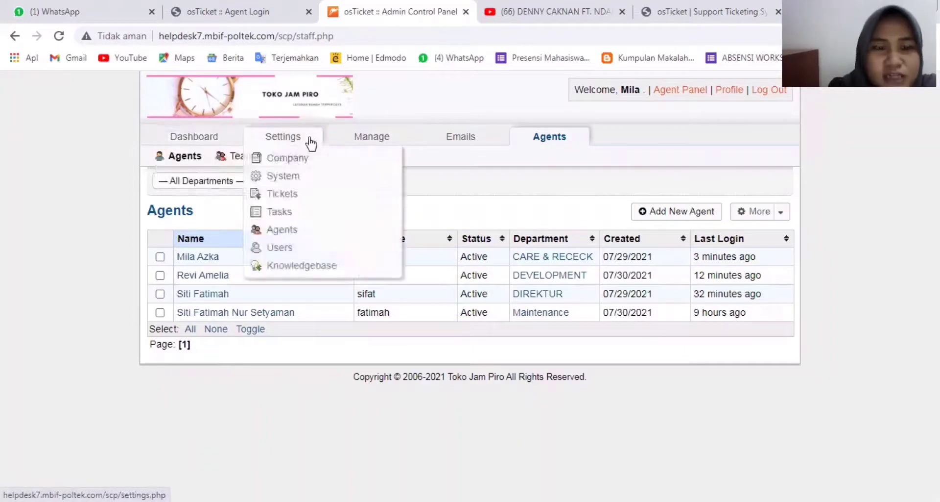
{"action": "mouse_move", "coordinate": [463, 145]}
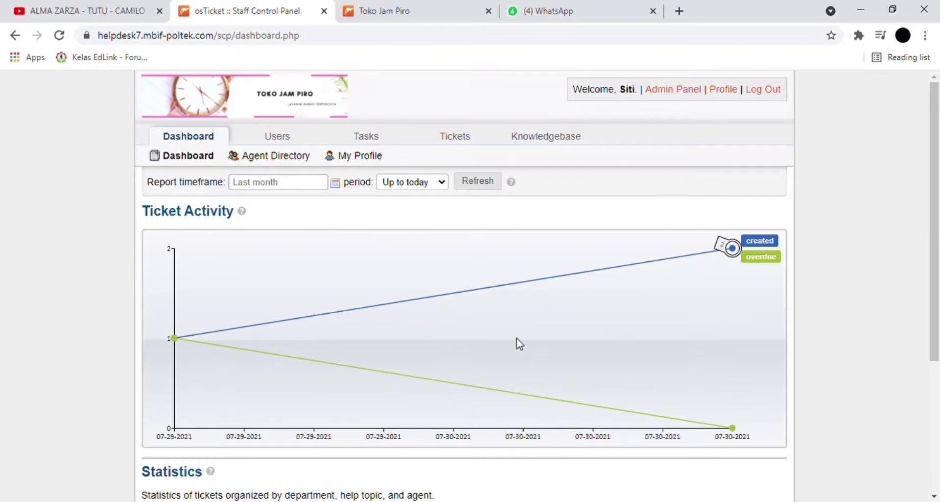
- Switch from the staff dashboard to the Admin Panel's System Settings and Preferences page
{"action": "left_click", "coordinate": [663, 92]}
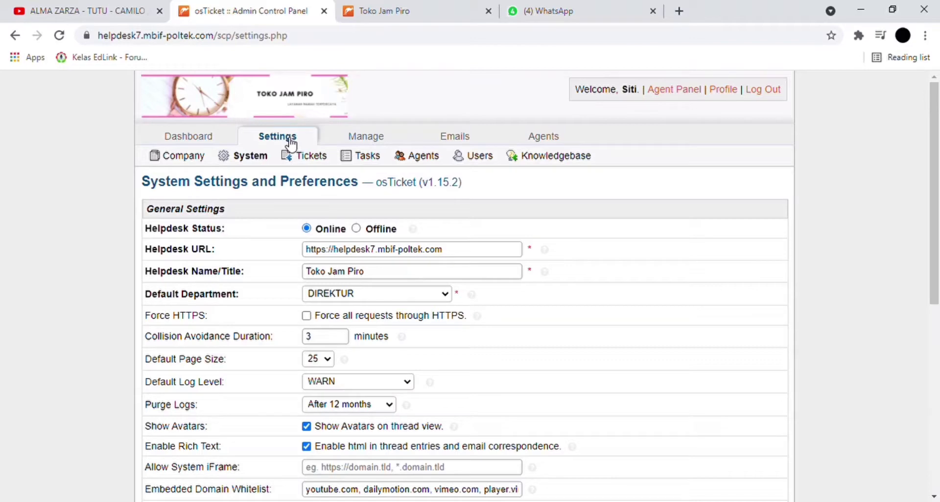
- Open System Settings and keep Asia / Jakarta as the default time zone
{"action": "left_click", "coordinate": [260, 161]}
{"action": "scroll", "coordinate": [345, 251], "scroll_direction": "down", "scroll_amount": 3}
{"action": "scroll", "coordinate": [340, 248], "scroll_direction": "up", "scroll_amount": 2}
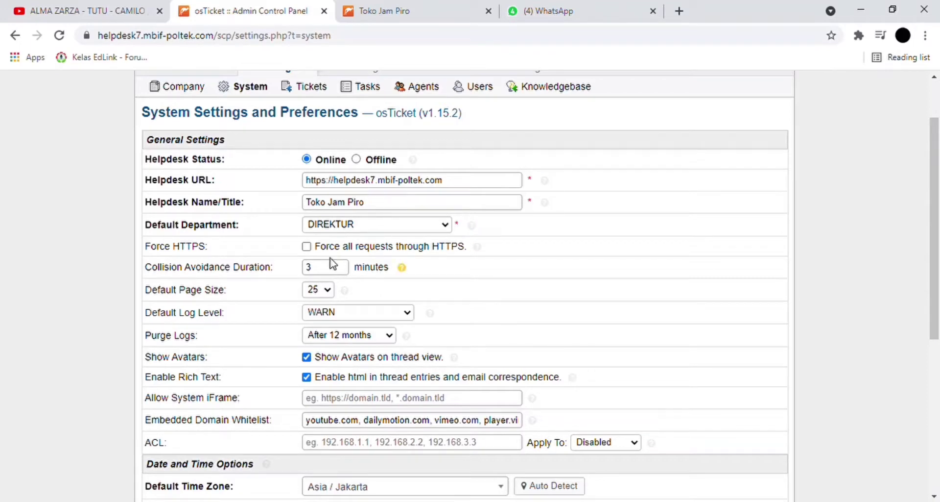
{"action": "scroll", "coordinate": [333, 266], "scroll_direction": "down", "scroll_amount": 1}
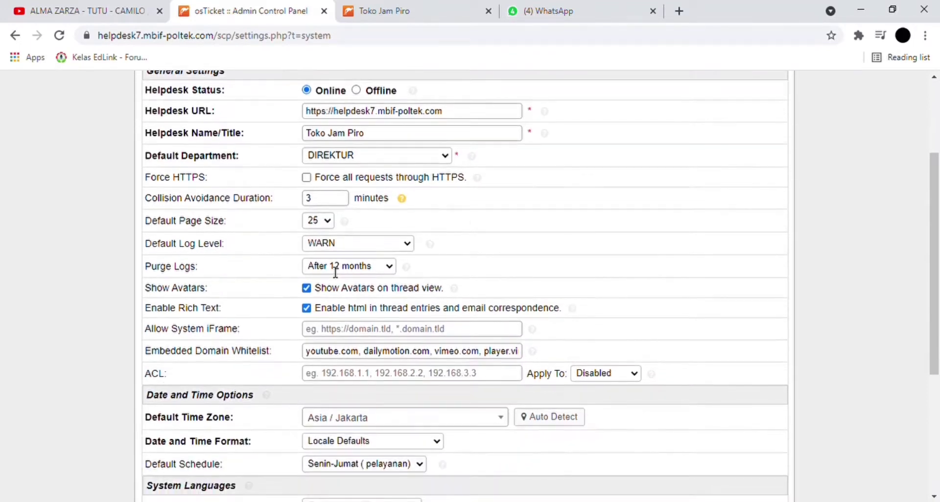
{"action": "scroll", "coordinate": [331, 271], "scroll_direction": "down", "scroll_amount": 1}
{"action": "scroll", "coordinate": [332, 270], "scroll_direction": "down", "scroll_amount": 1}
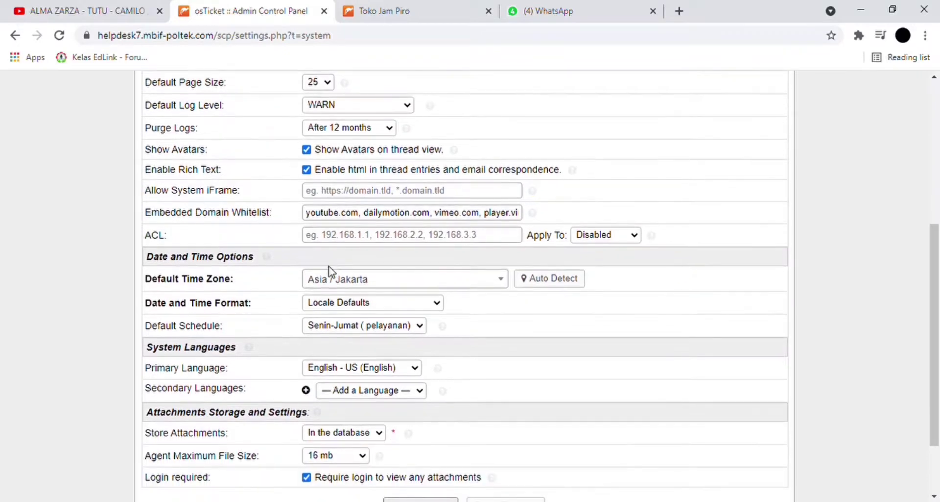
{"action": "left_click", "coordinate": [343, 286]}
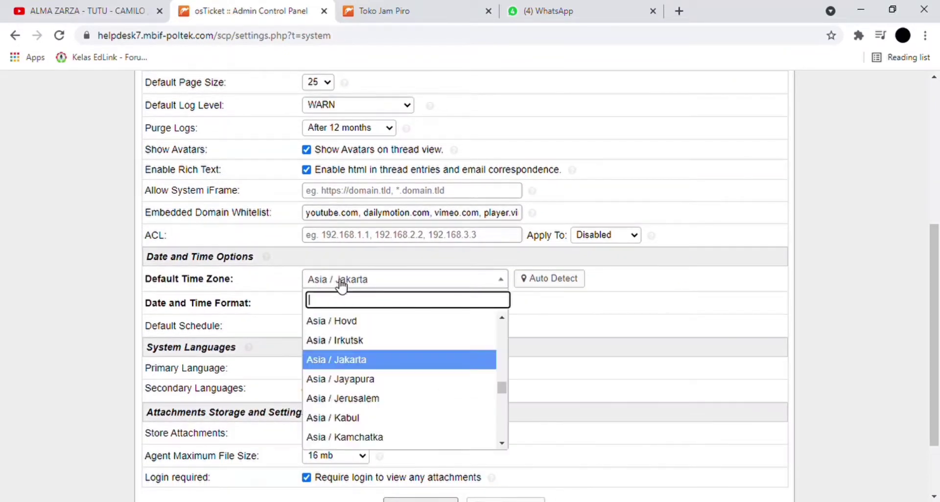
{"action": "left_click", "coordinate": [342, 360]}
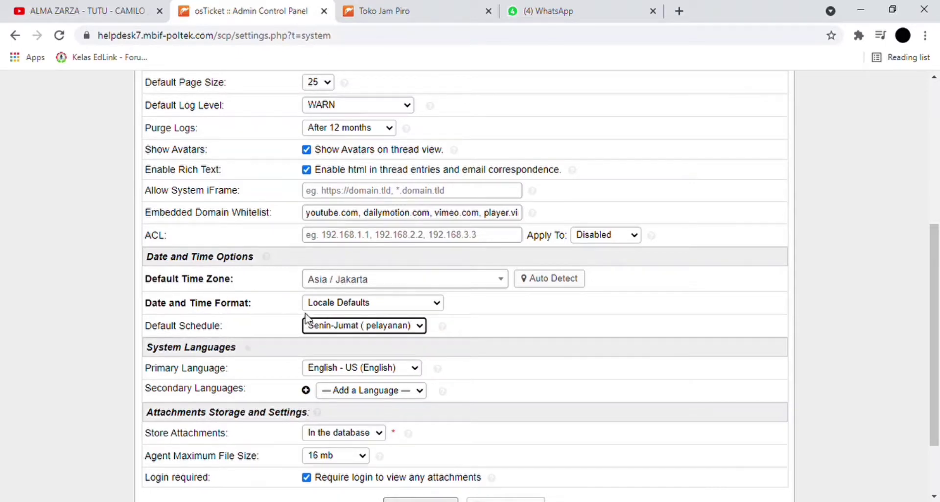
- Set Agent Maximum File Size to 8 mb and save the system settings
{"action": "scroll", "coordinate": [307, 319], "scroll_direction": "down", "scroll_amount": 2}
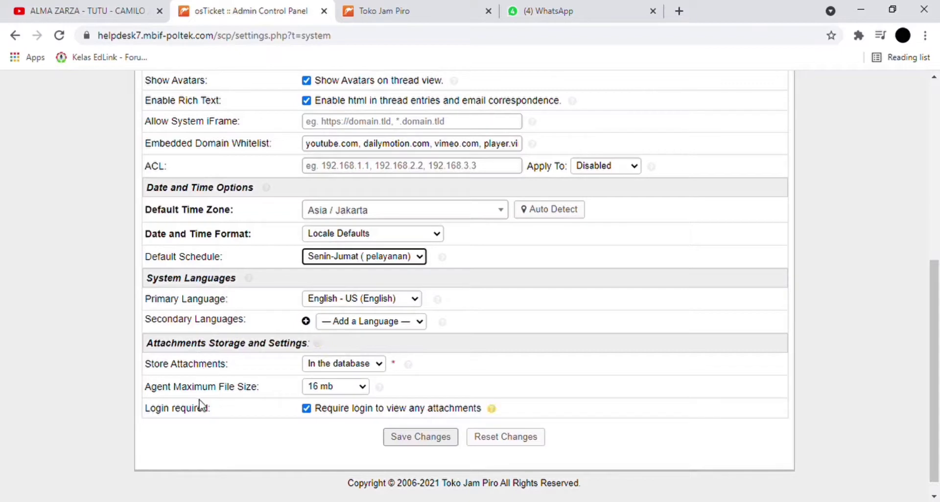
{"action": "left_click", "coordinate": [333, 387]}
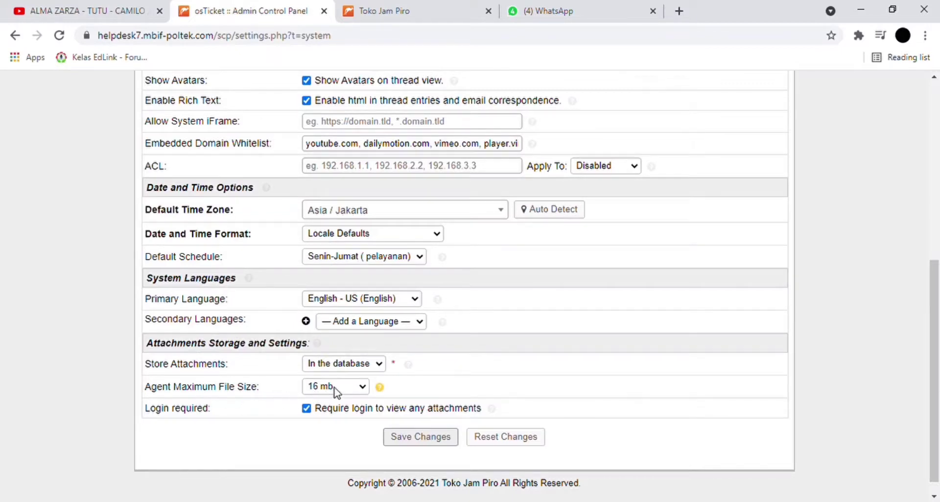
{"action": "left_click", "coordinate": [353, 325]}
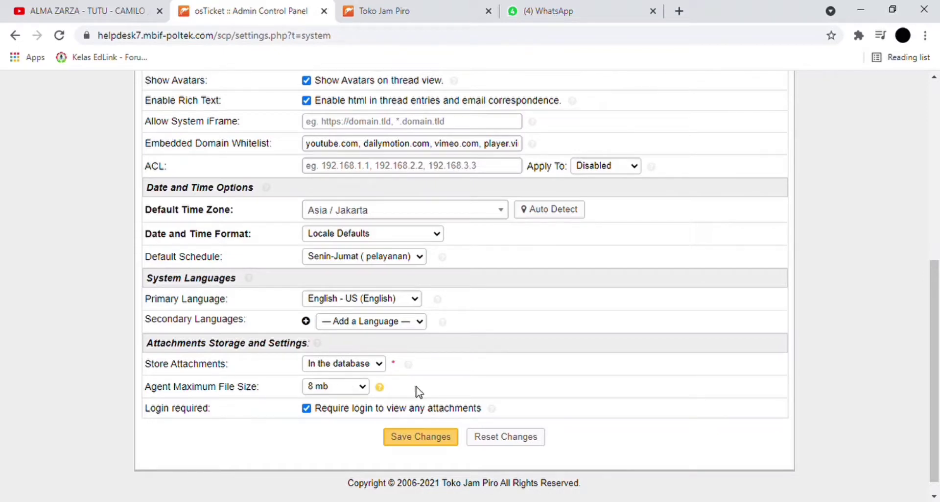
{"action": "left_click", "coordinate": [417, 437]}
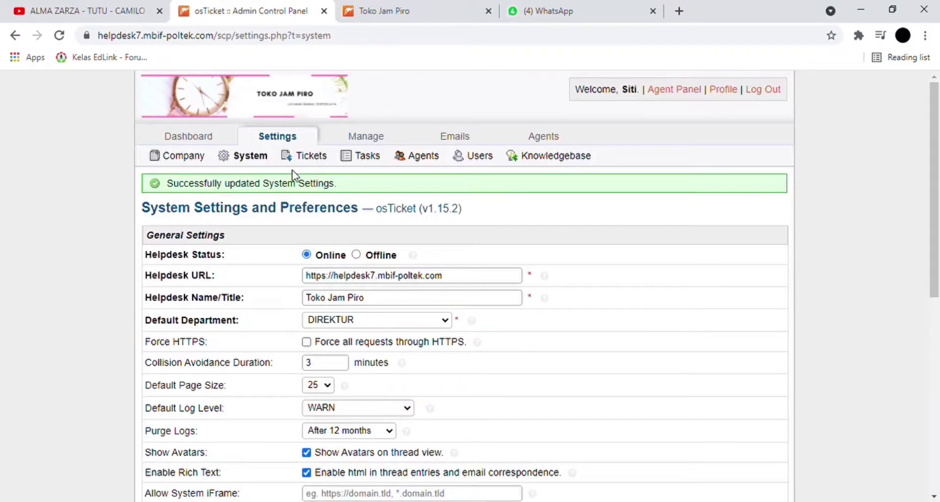
- Review the ticket settings defaults, including the default SLA choices, then show the Autoresponder options
{"action": "left_click", "coordinate": [317, 163]}
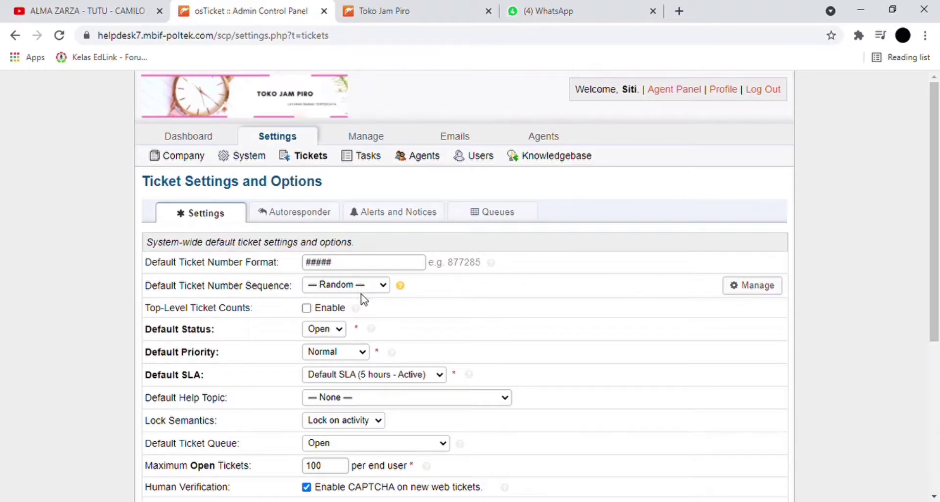
{"action": "scroll", "coordinate": [364, 319], "scroll_direction": "down", "scroll_amount": 1}
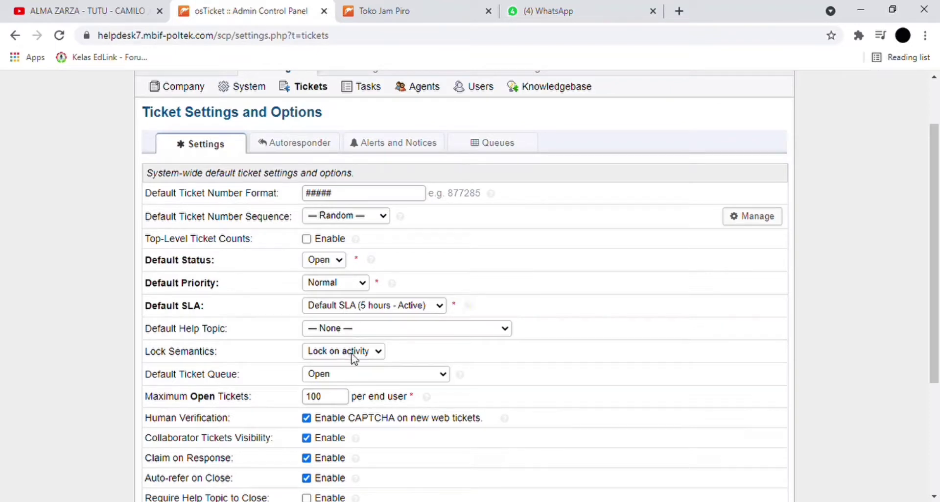
{"action": "left_click", "coordinate": [363, 330]}
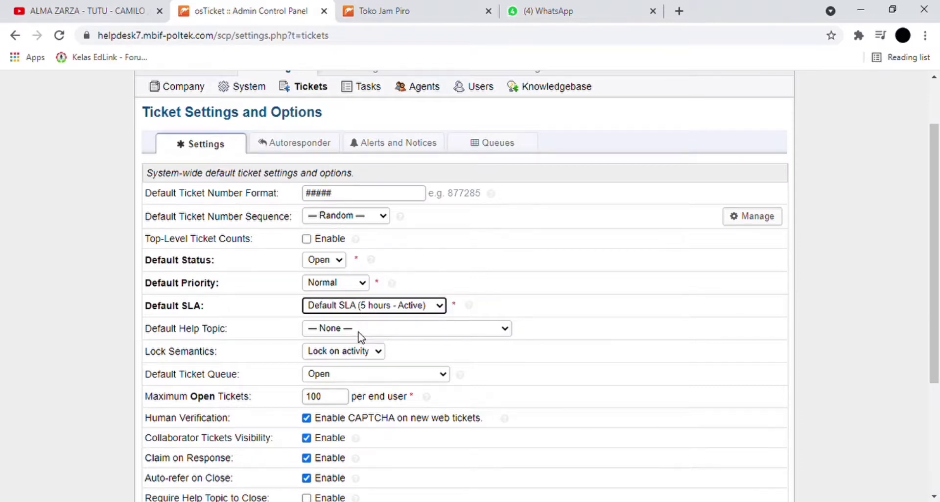
{"action": "scroll", "coordinate": [361, 337], "scroll_direction": "down", "scroll_amount": 3}
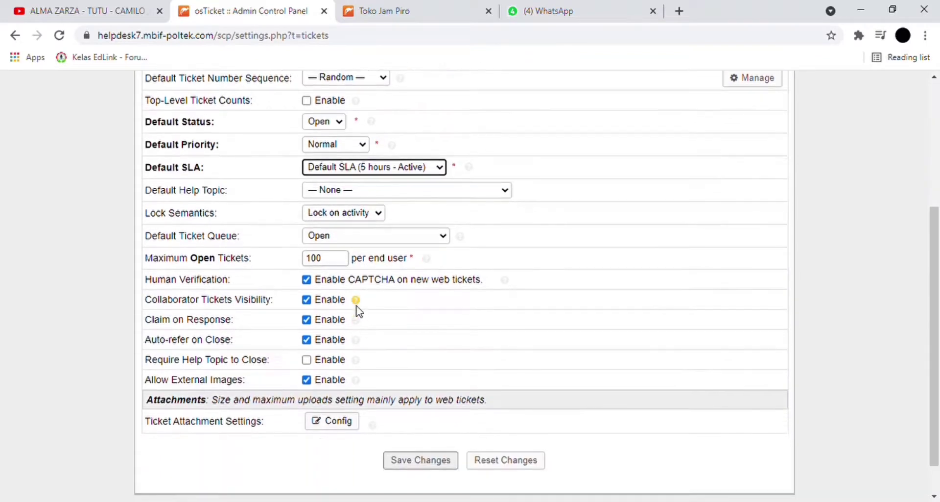
{"action": "scroll", "coordinate": [378, 453], "scroll_direction": "up", "scroll_amount": 4}
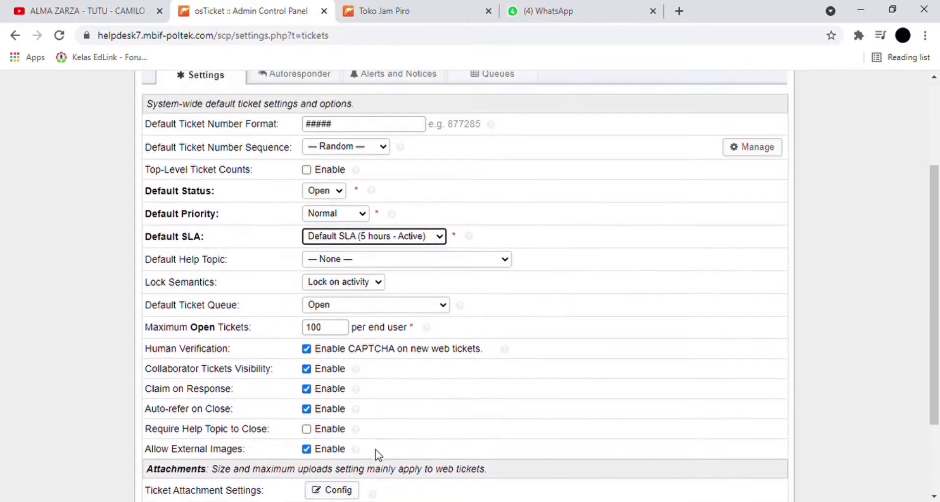
{"action": "scroll", "coordinate": [387, 458], "scroll_direction": "down", "scroll_amount": 3}
{"action": "scroll", "coordinate": [333, 144], "scroll_direction": "up", "scroll_amount": 1}
{"action": "left_click", "coordinate": [319, 144]}
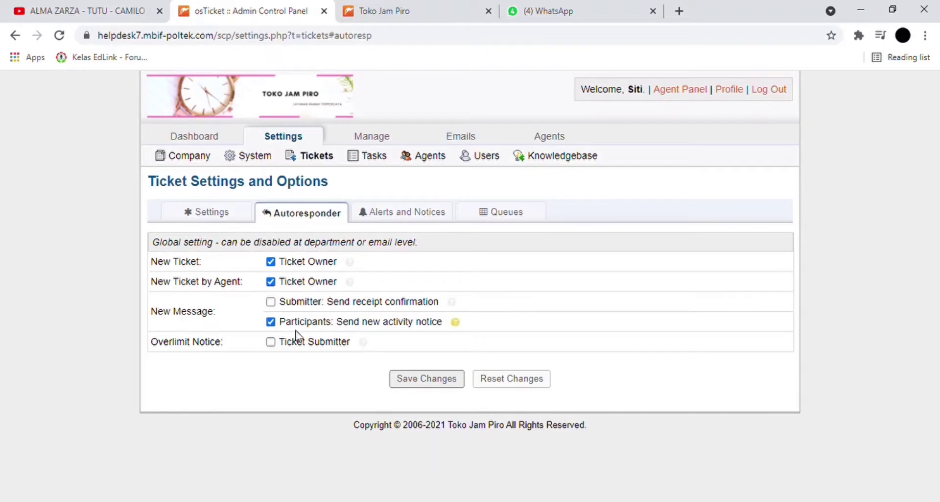
{"action": "left_click", "coordinate": [398, 221]}
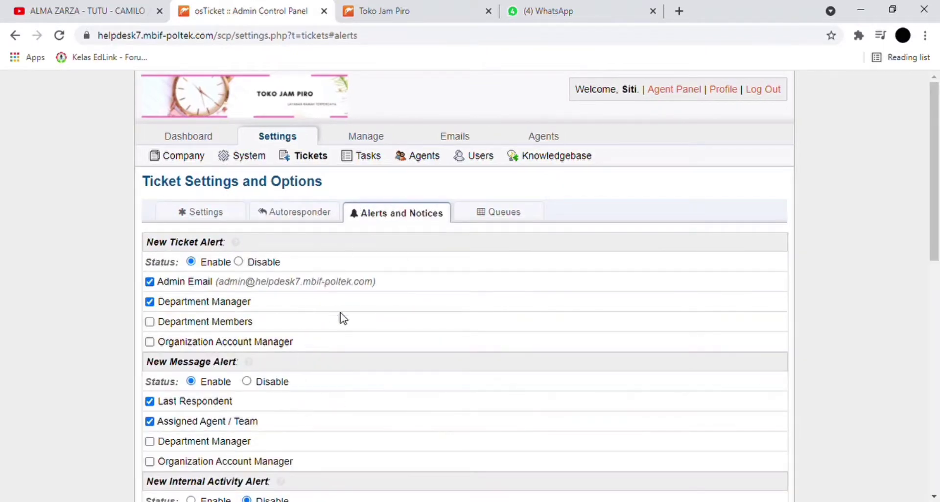
{"action": "left_click", "coordinate": [520, 214]}
{"action": "scroll", "coordinate": [387, 322], "scroll_direction": "down", "scroll_amount": 2}
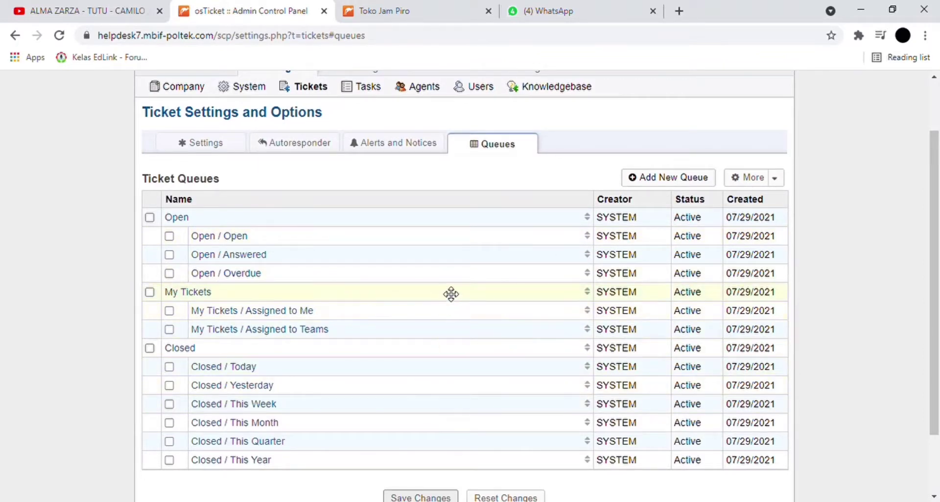
{"action": "scroll", "coordinate": [453, 291], "scroll_direction": "up", "scroll_amount": 2}
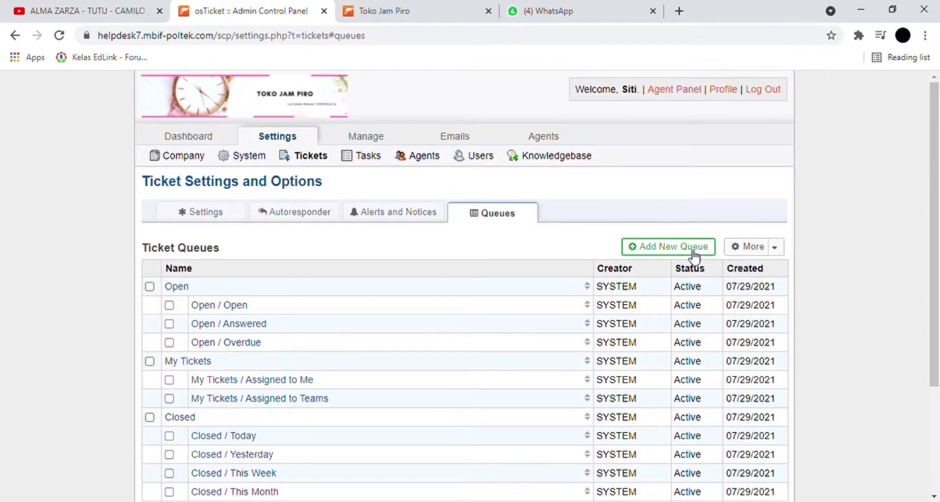
{"action": "left_click", "coordinate": [693, 250]}
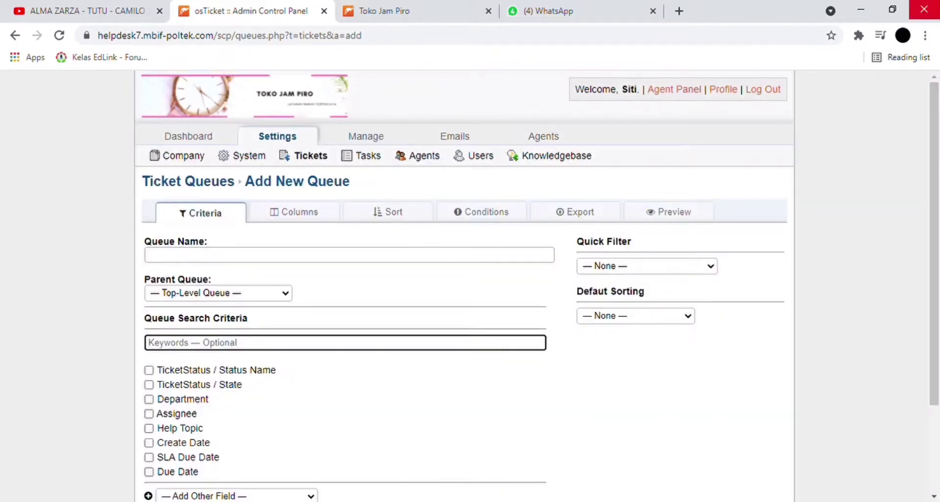
{"action": "left_click", "coordinate": [16, 37]}
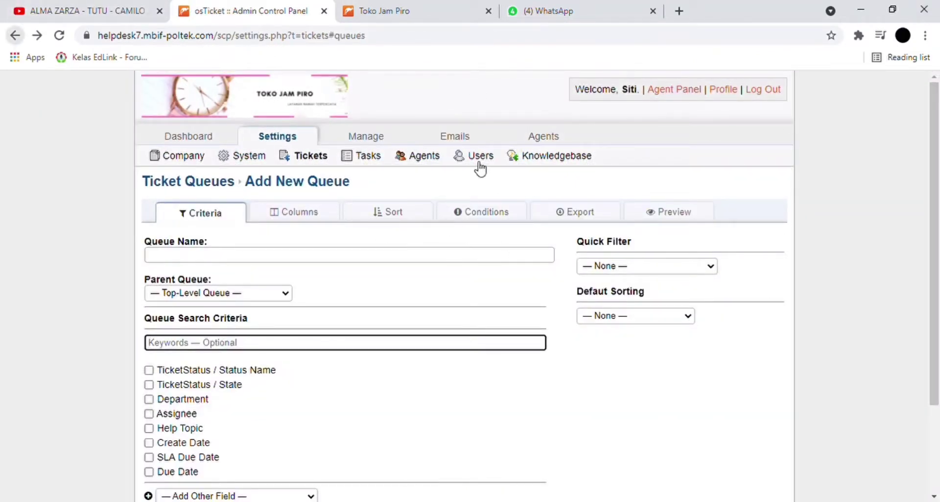
- Glance at the Task Settings page, then move on to the Agents Settings page
{"action": "left_click", "coordinate": [359, 157]}
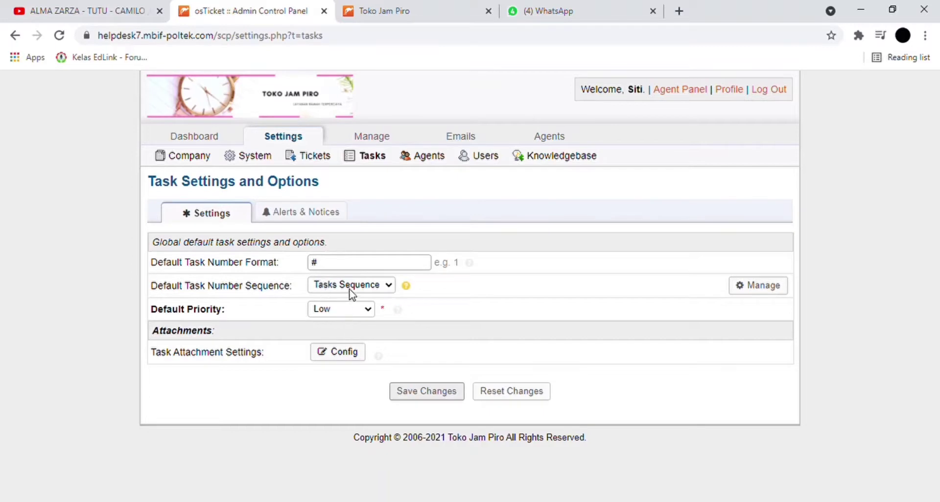
{"action": "left_click", "coordinate": [410, 157]}
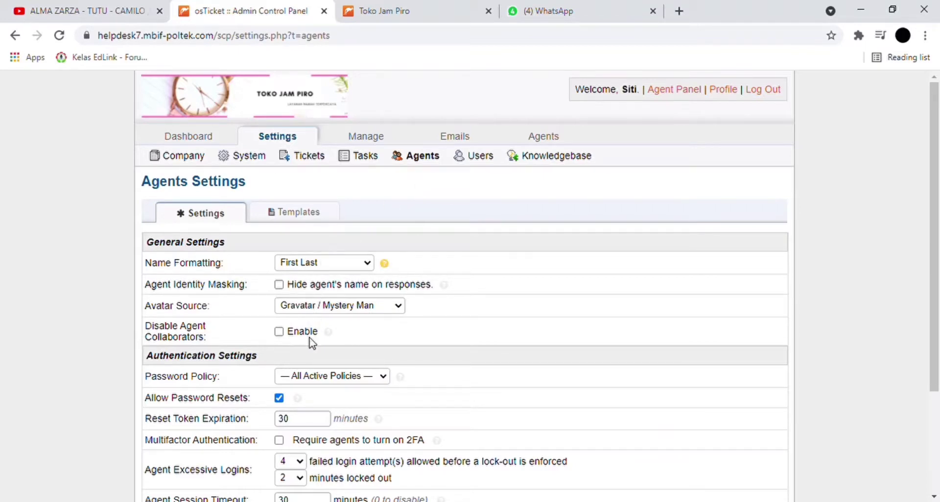
- Check the agent Name Formatting and Avatar Source choices and the Templates tab, then open Users settings
{"action": "left_click", "coordinate": [318, 303]}
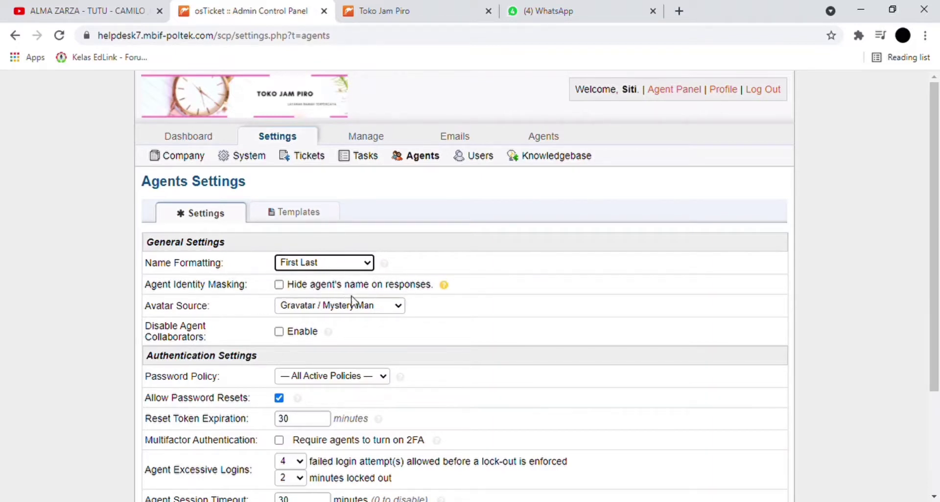
{"action": "scroll", "coordinate": [372, 305], "scroll_direction": "down", "scroll_amount": 1}
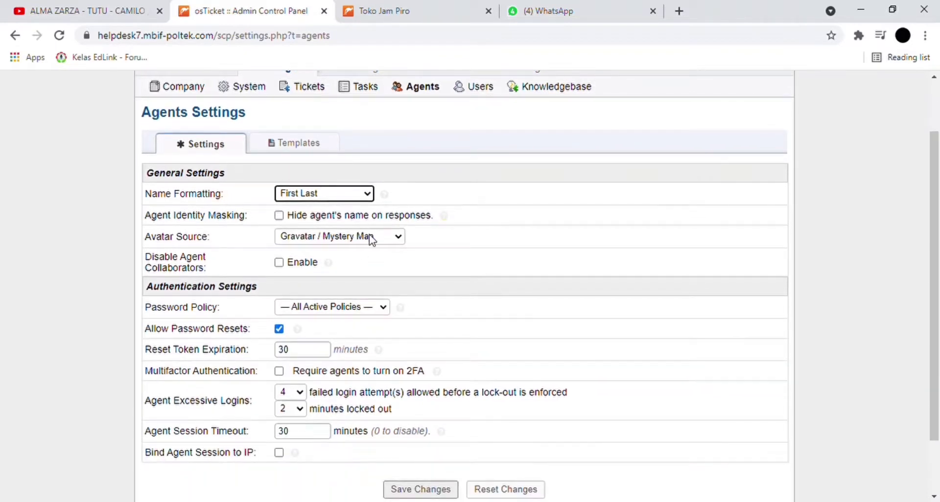
{"action": "left_click", "coordinate": [363, 284]}
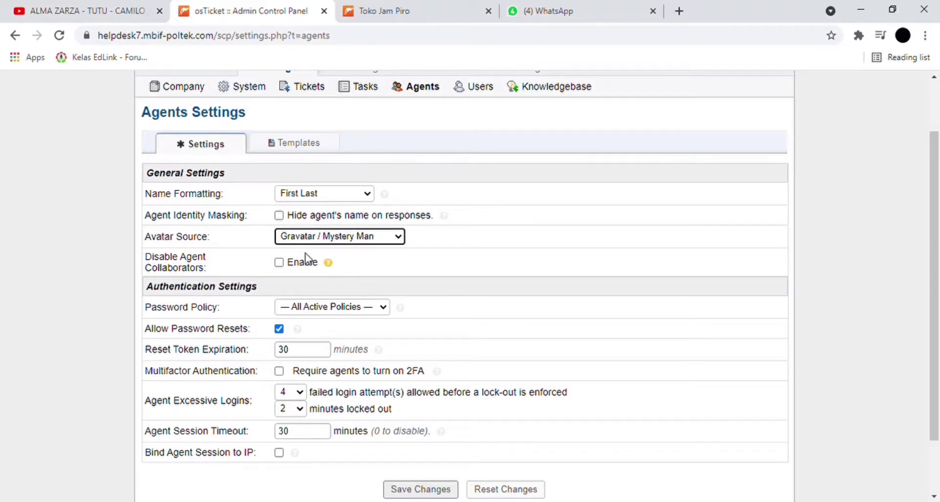
{"action": "scroll", "coordinate": [289, 251], "scroll_direction": "down", "scroll_amount": 2}
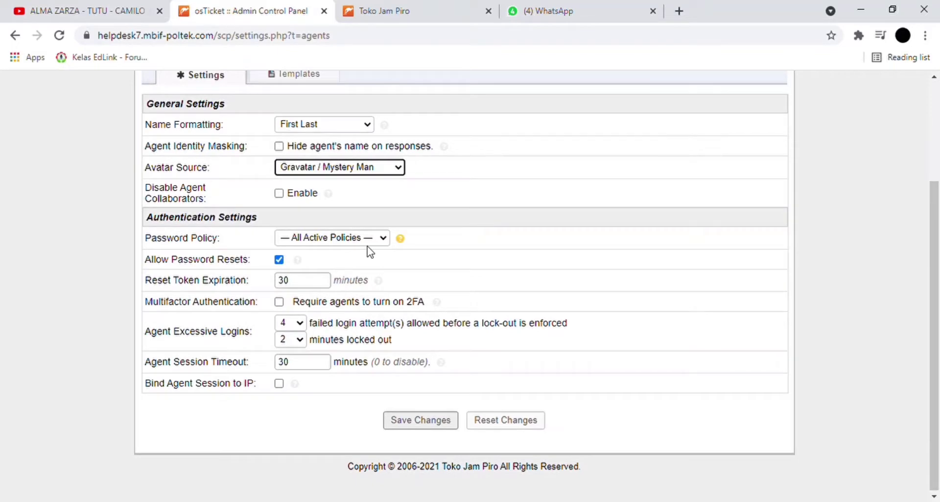
{"action": "scroll", "coordinate": [371, 252], "scroll_direction": "up", "scroll_amount": 4}
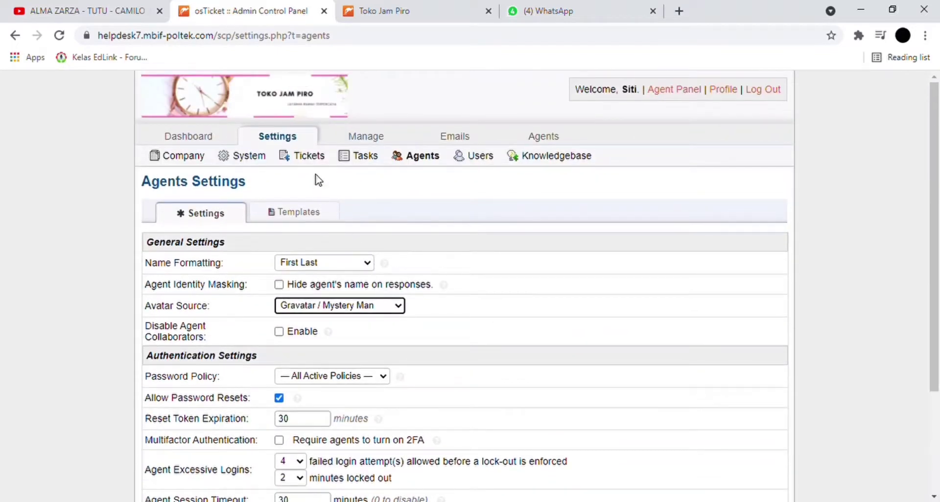
{"action": "left_click", "coordinate": [319, 214]}
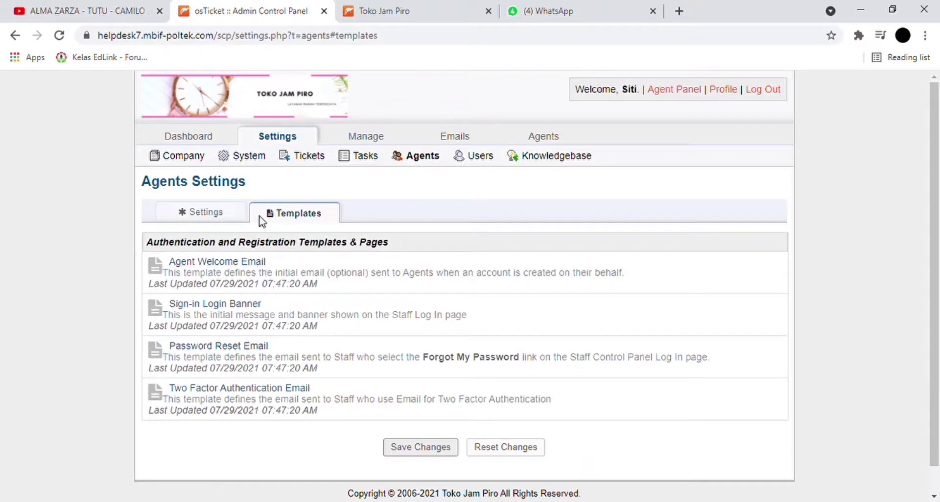
{"action": "left_click", "coordinate": [482, 162]}
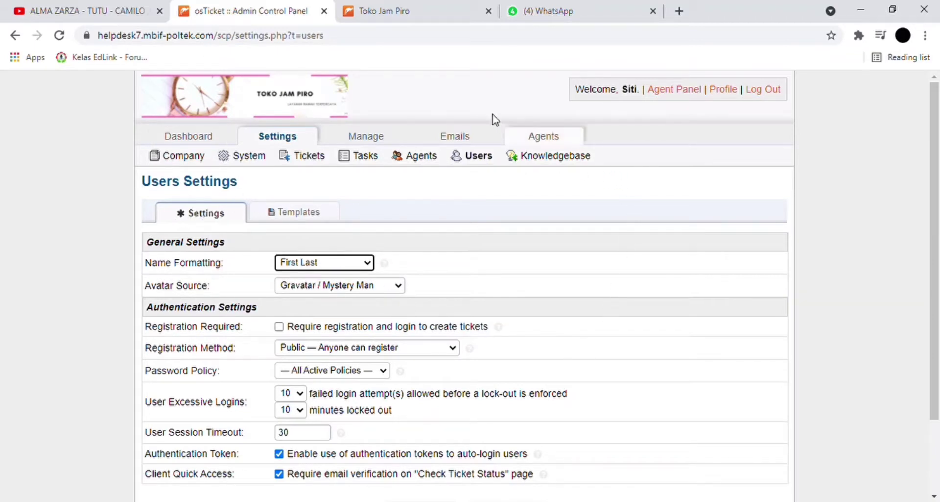
- After a glance at the Toko Jam Piro portal, save the Users Settings with existing values
{"action": "left_click", "coordinate": [381, 7]}
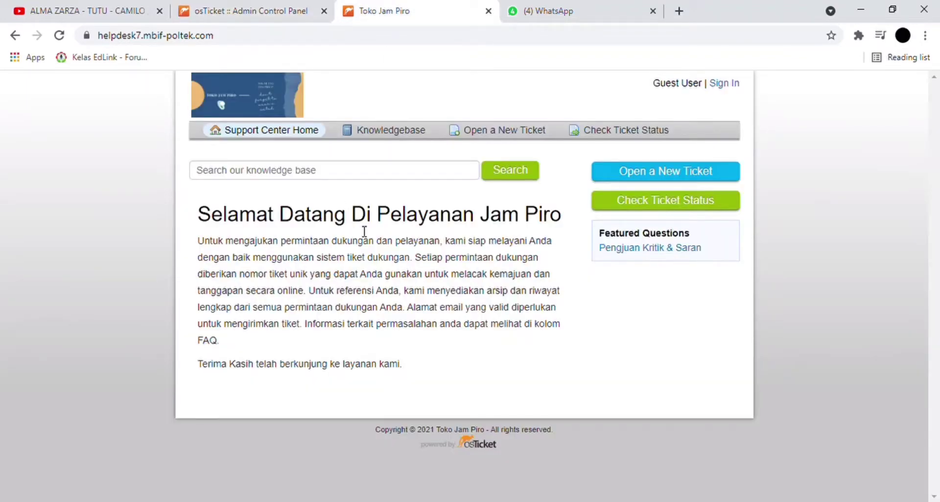
{"action": "left_click", "coordinate": [244, 11]}
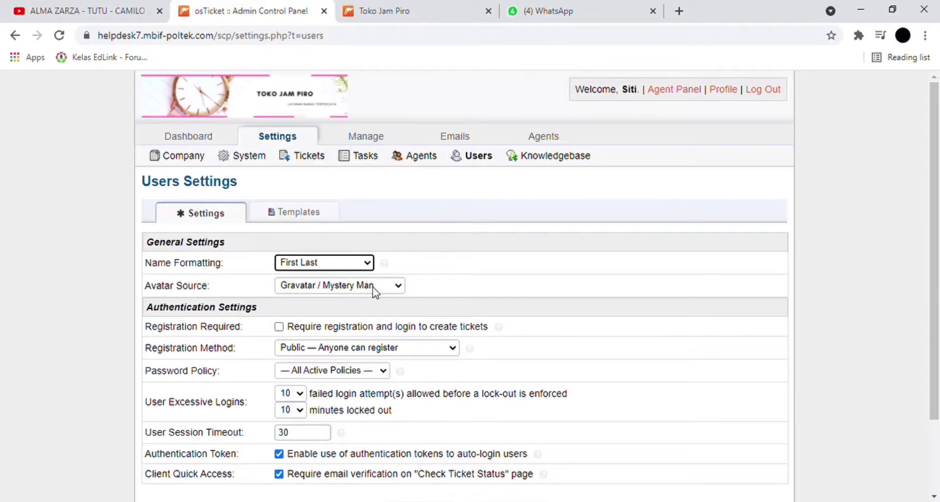
{"action": "scroll", "coordinate": [375, 292], "scroll_direction": "down", "scroll_amount": 2}
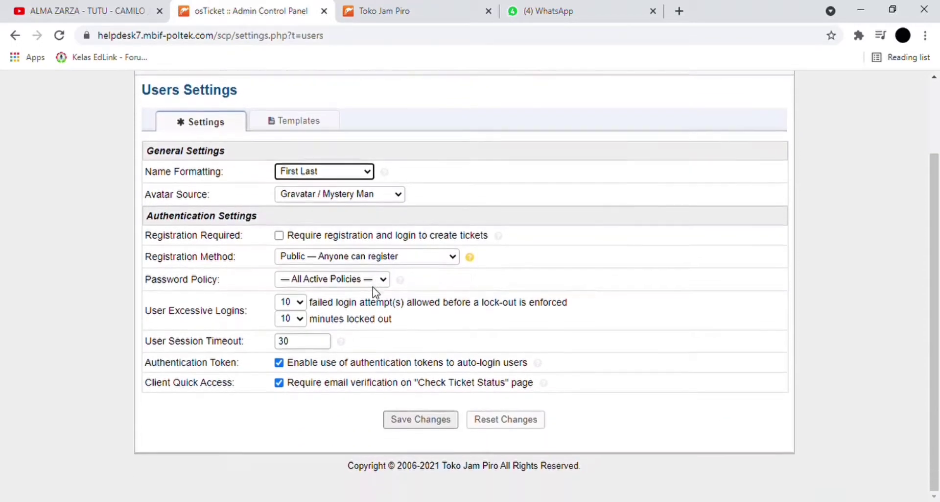
{"action": "scroll", "coordinate": [372, 289], "scroll_direction": "up", "scroll_amount": 2}
{"action": "scroll", "coordinate": [456, 250], "scroll_direction": "down", "scroll_amount": 2}
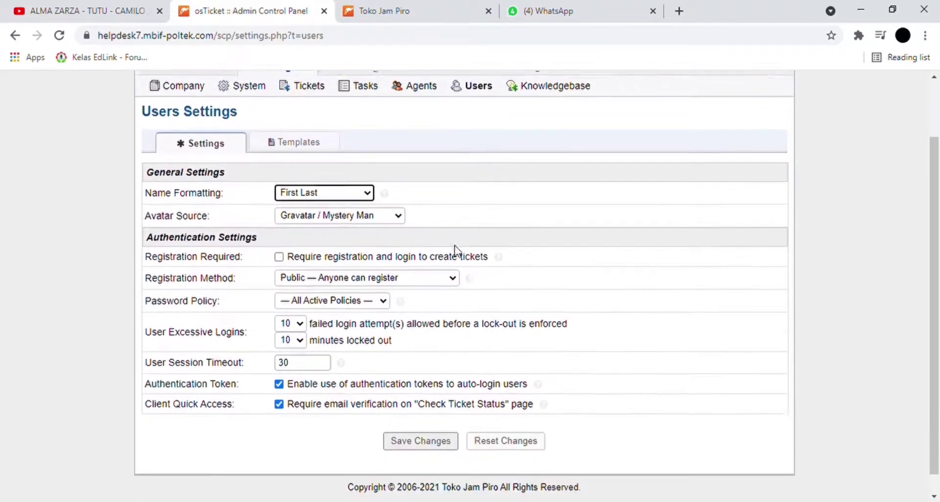
{"action": "scroll", "coordinate": [455, 251], "scroll_direction": "down", "scroll_amount": 1}
{"action": "left_click", "coordinate": [430, 422]}
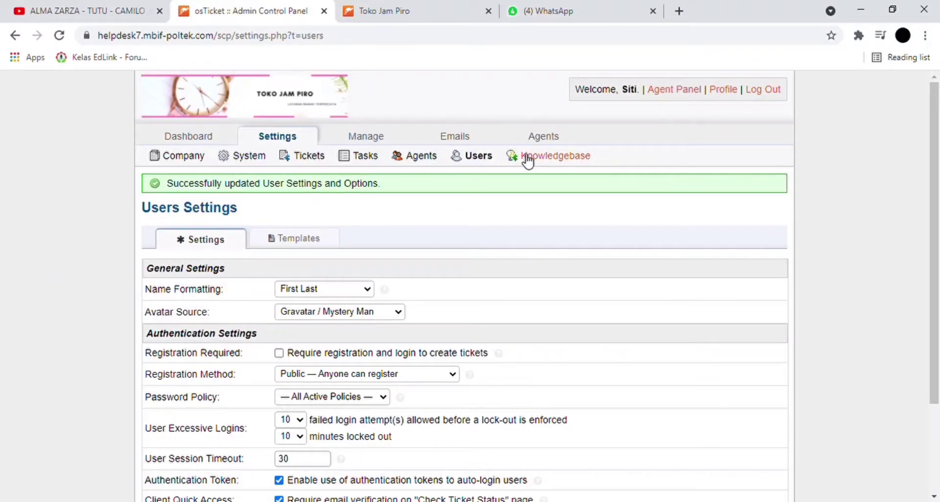
{"action": "left_click", "coordinate": [528, 158]}
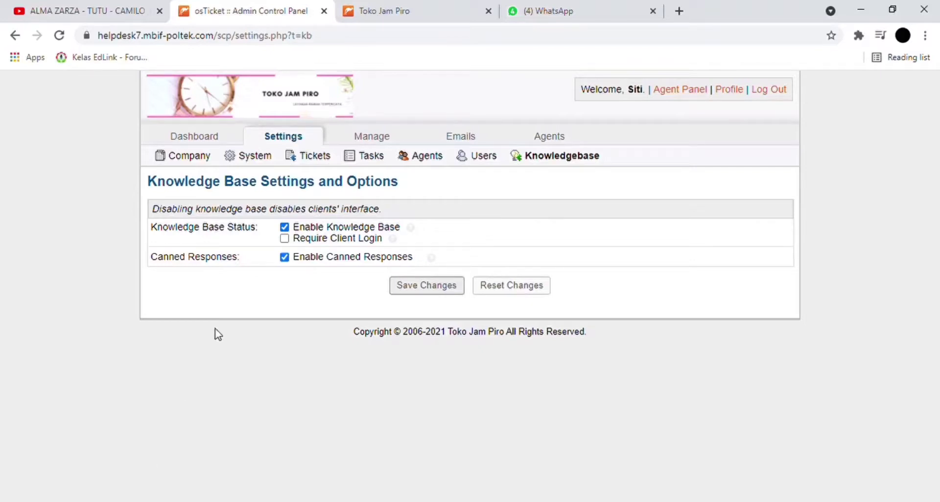
- Require client login for the knowledgebase, save it, and check the effect on the client portal
{"action": "left_click", "coordinate": [284, 239]}
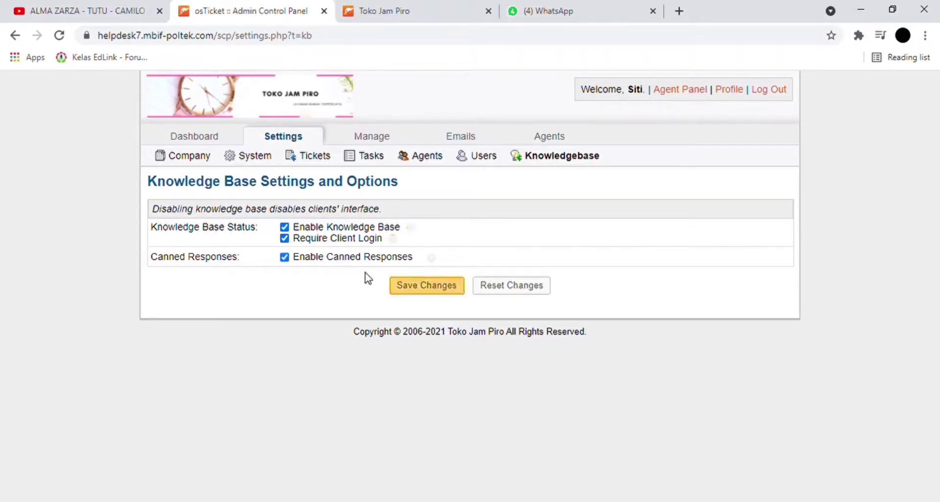
{"action": "left_click", "coordinate": [406, 286]}
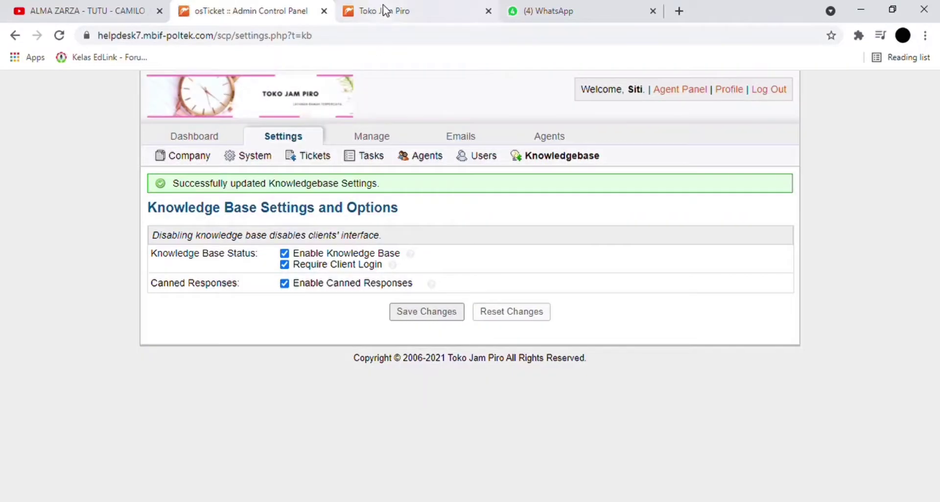
{"action": "left_click", "coordinate": [385, 11]}
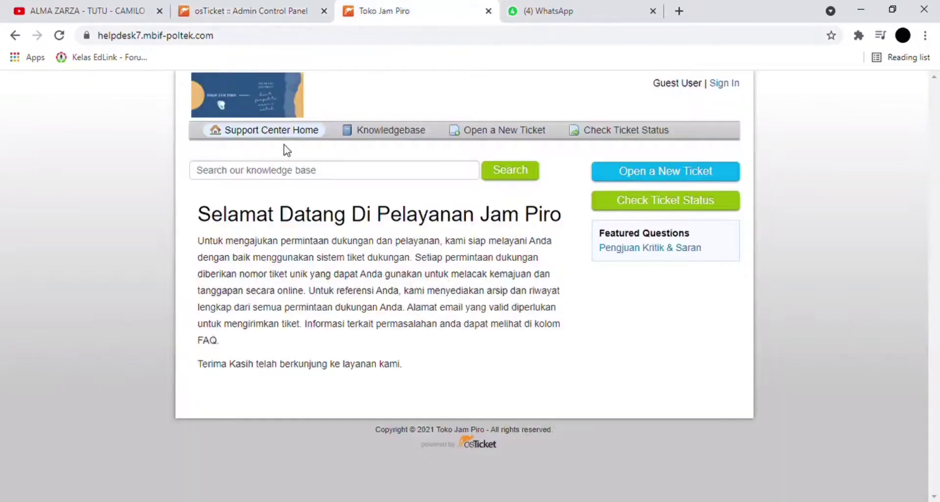
{"action": "left_click", "coordinate": [67, 37]}
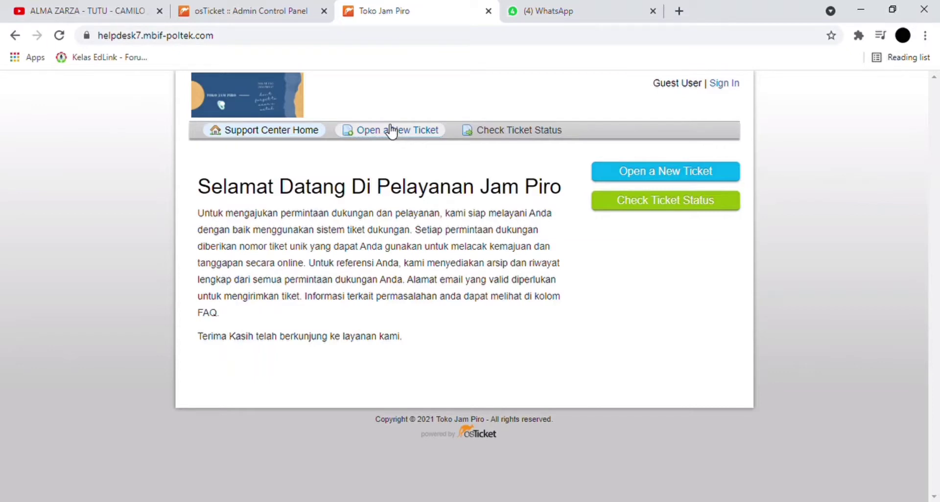
{"action": "left_click", "coordinate": [282, 6]}
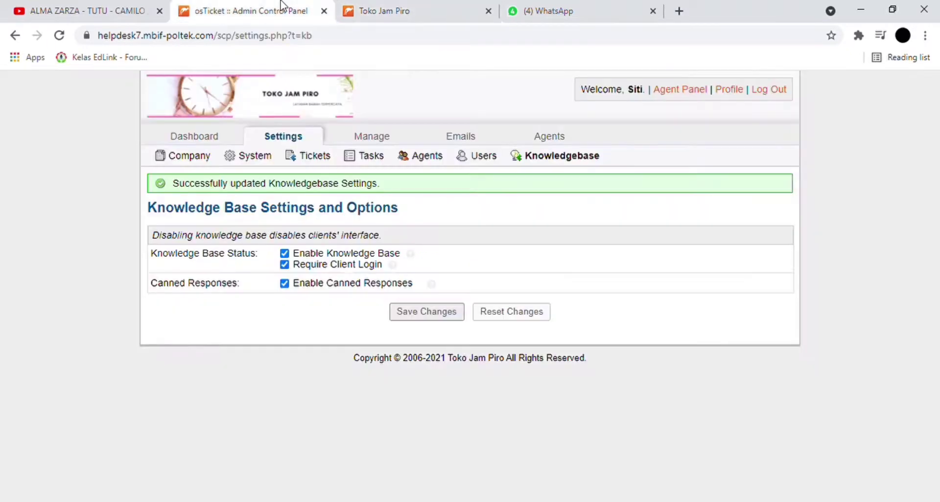
- Turn off the client login requirement, save, and confirm the public knowledgebase FAQ categories reappear
{"action": "left_click", "coordinate": [285, 265]}
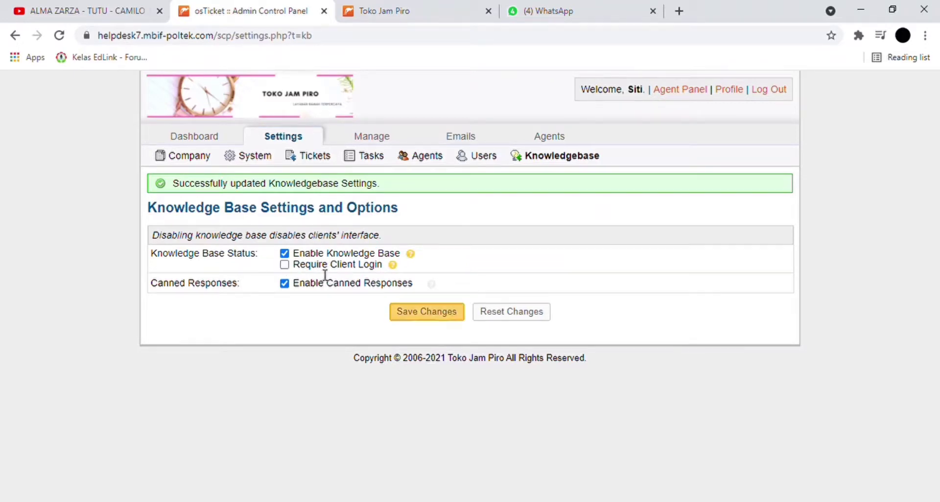
{"action": "left_click", "coordinate": [437, 317]}
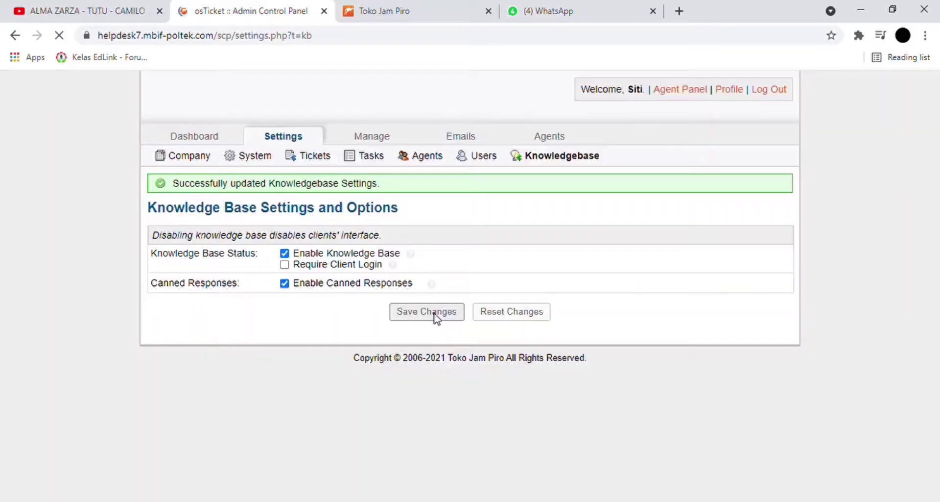
{"action": "left_click", "coordinate": [368, 10]}
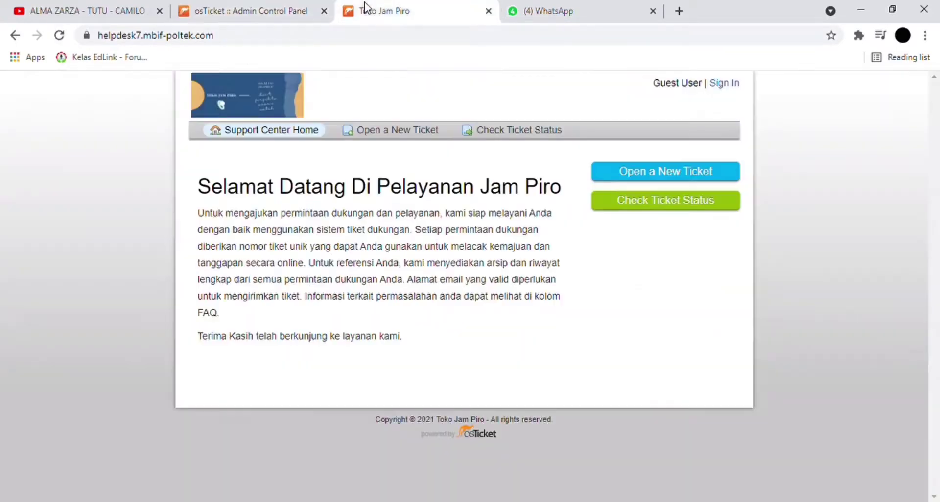
{"action": "left_click", "coordinate": [62, 37]}
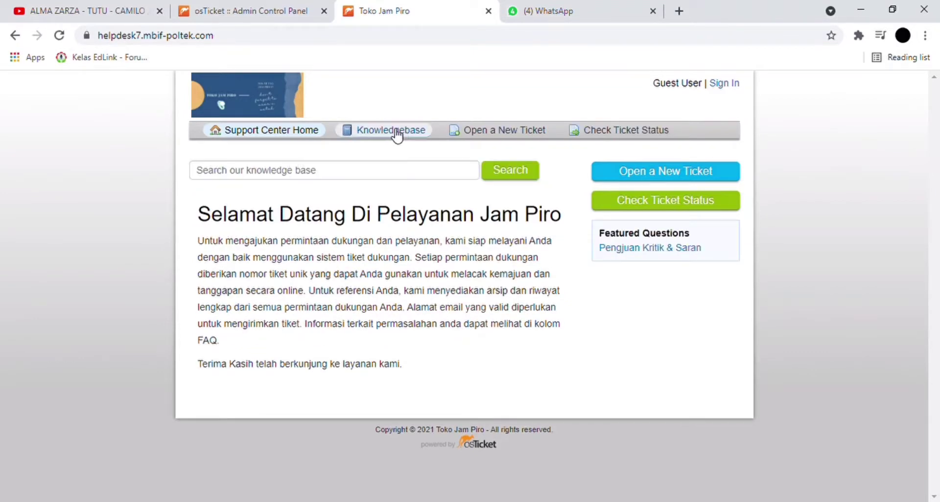
{"action": "left_click", "coordinate": [397, 132]}
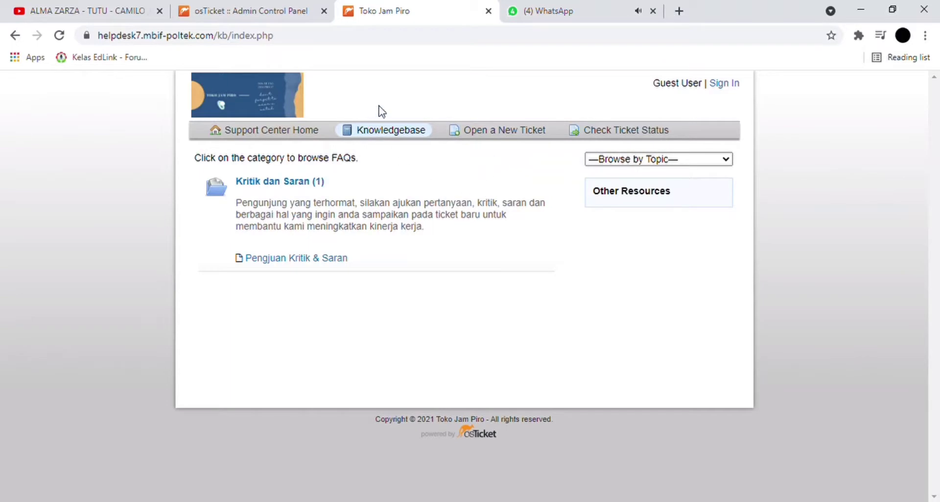
{"action": "left_click", "coordinate": [263, 6]}
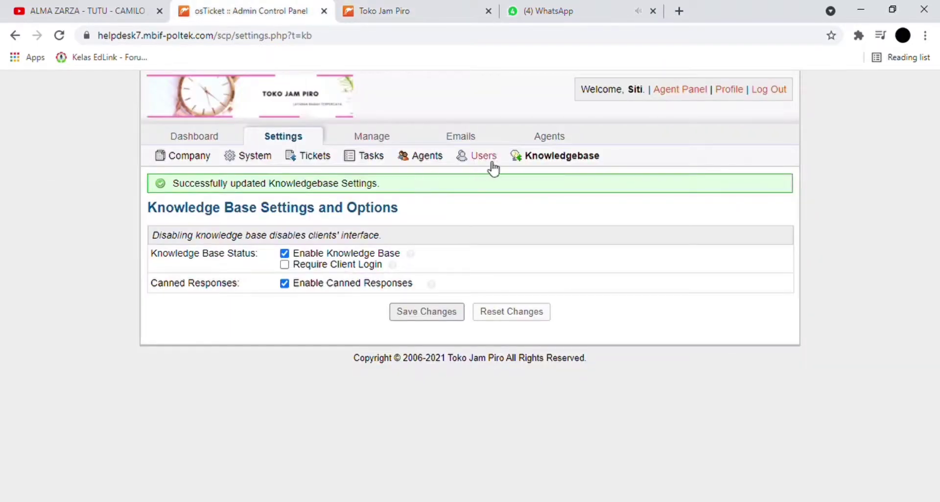
{"action": "left_click", "coordinate": [390, 139]}
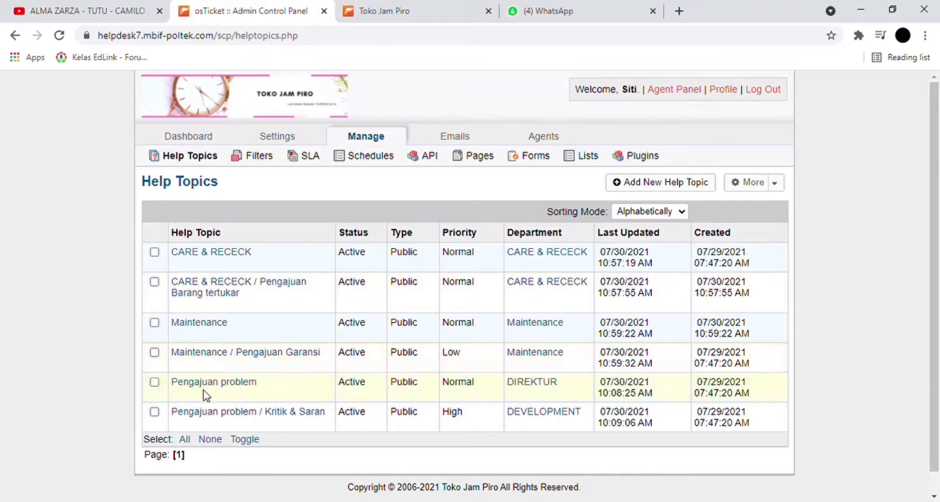
- Submit help topic 'Pengajuan Barang tertukar' under parent CARE & RECECK with internal note 'pengajuan barang'
{"action": "left_click", "coordinate": [619, 187]}
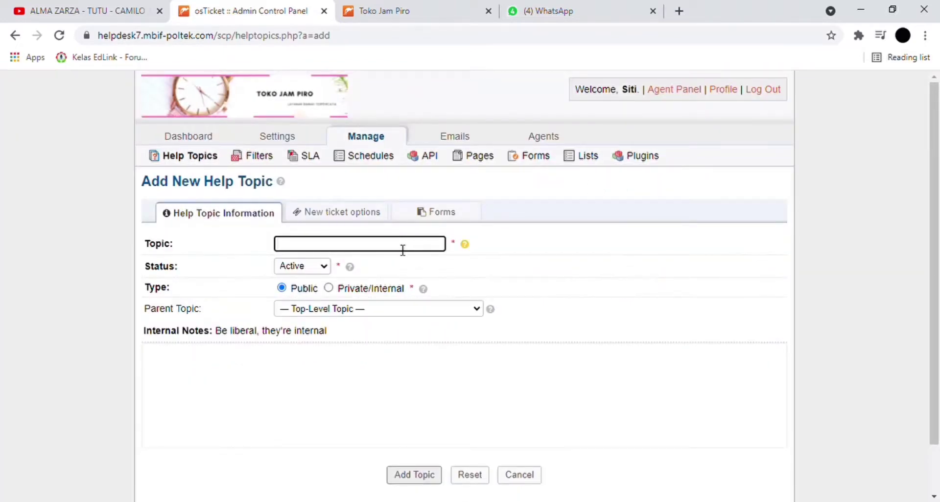
{"action": "type", "text": "Pengajuan Barang tertukar"}
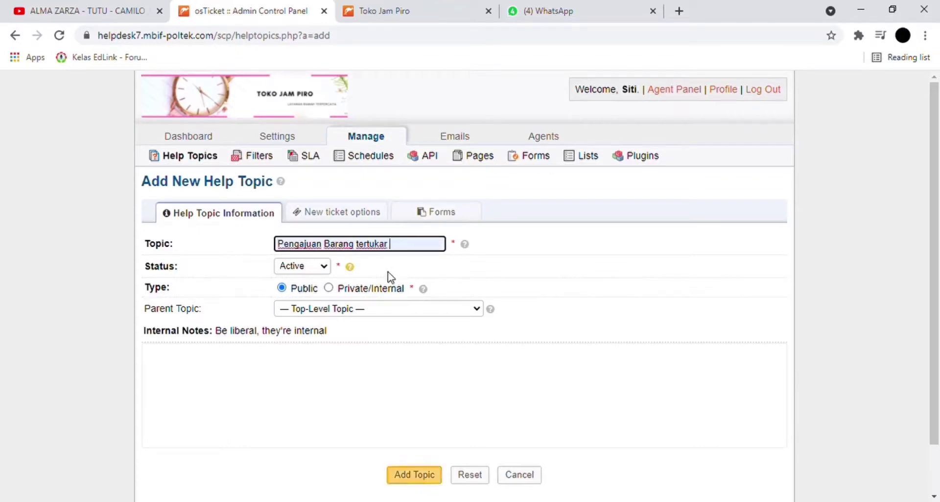
{"action": "left_click", "coordinate": [315, 311]}
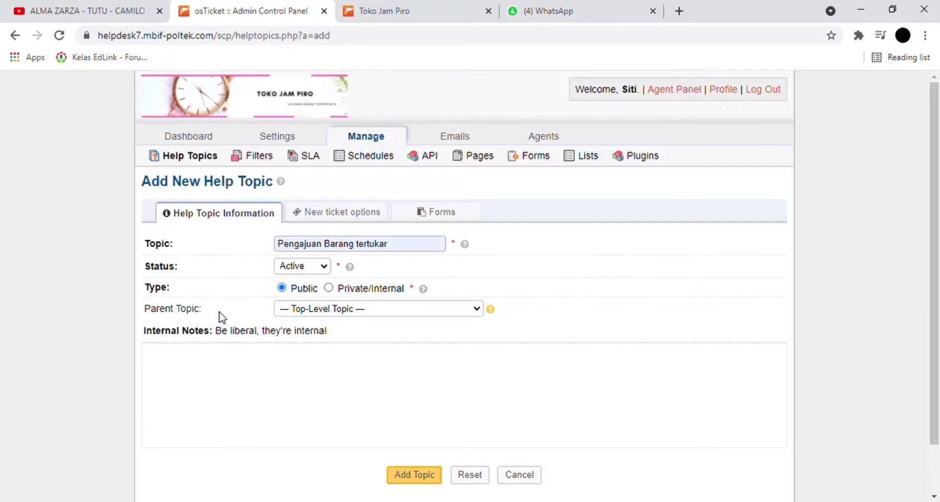
{"action": "left_click", "coordinate": [307, 343]}
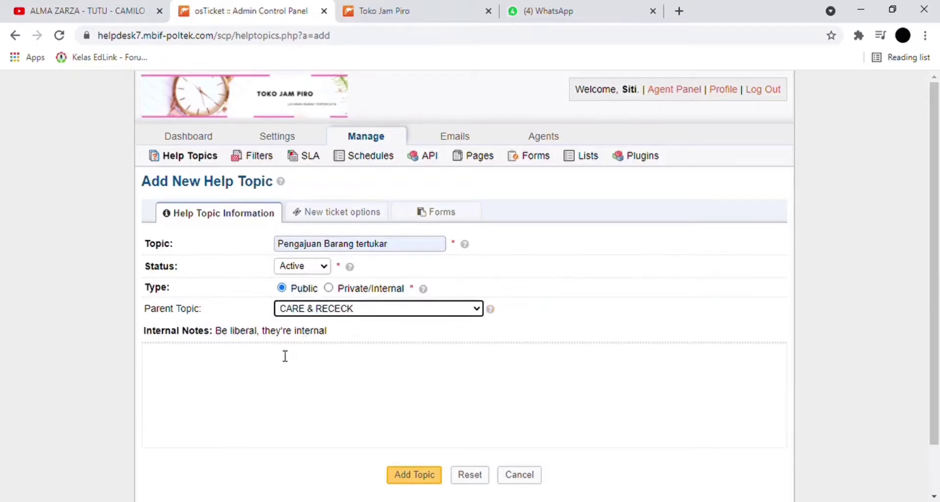
{"action": "left_click", "coordinate": [254, 364]}
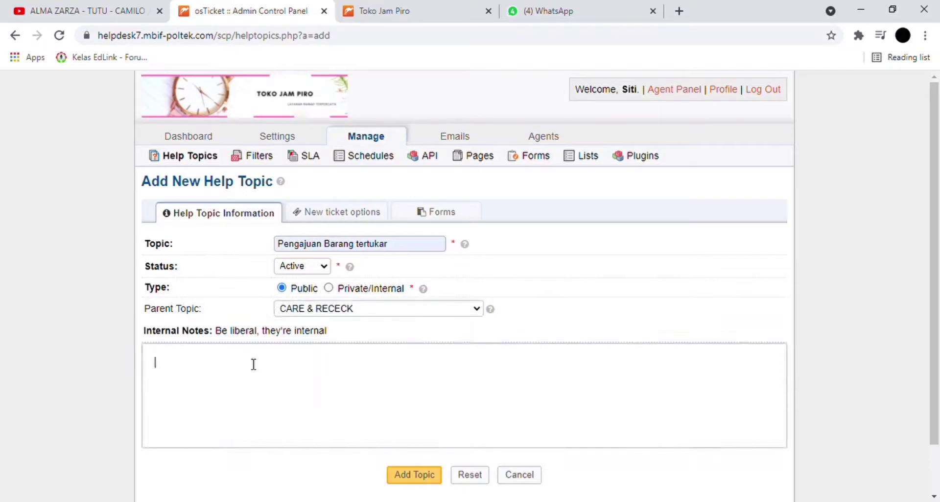
{"action": "type", "text": "pengajuan barang"}
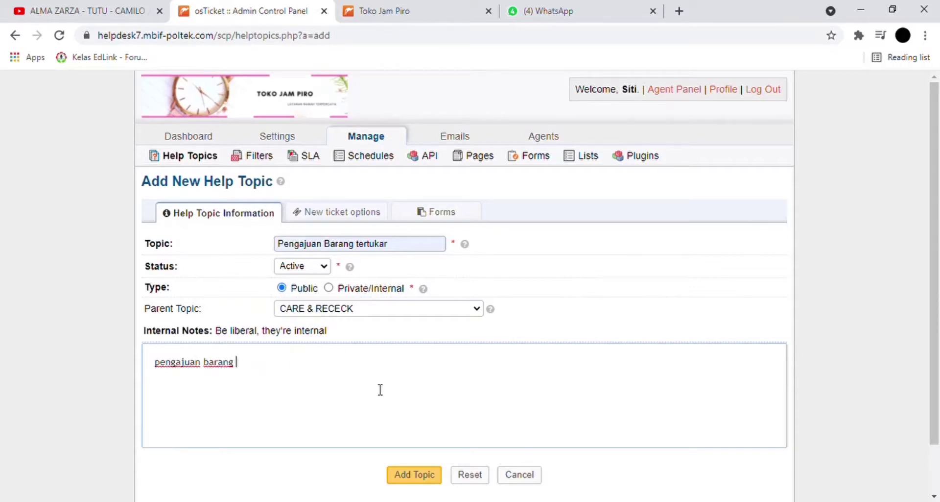
{"action": "left_click", "coordinate": [431, 480]}
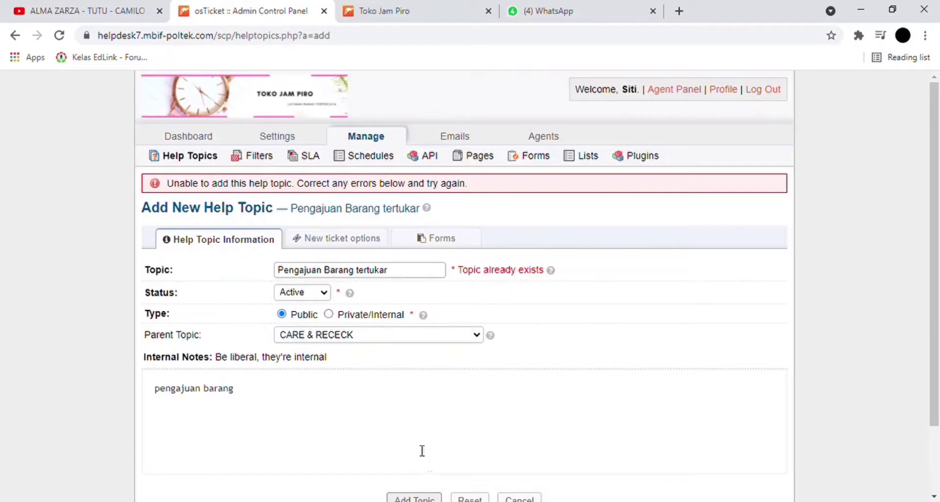
- After the duplicate-name error, rename the topic to 'Pengajuan Barang salah' and resubmit it
{"action": "left_click", "coordinate": [410, 272]}
{"action": "key", "text": "BackSpace"}
{"action": "key", "text": "BackSpace"}
{"action": "key", "text": "BackSpace"}
{"action": "key", "text": "BackSpace"}
{"action": "key", "text": "BackSpace"}
{"action": "key", "text": "BackSpace"}
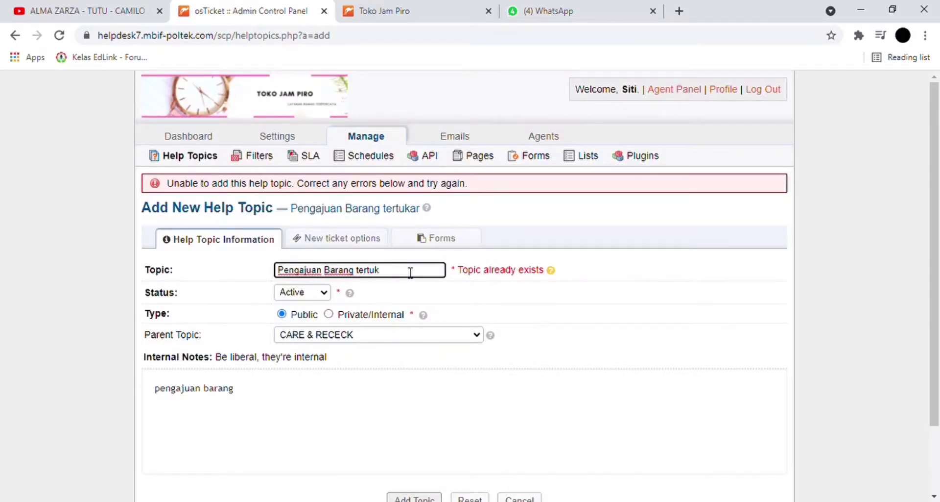
{"action": "key", "text": "BackSpace"}
{"action": "key", "text": "BackSpace"}
{"action": "key", "text": "BackSpace"}
{"action": "type", "text": "salah"}
{"action": "scroll", "coordinate": [410, 313], "scroll_direction": "down", "scroll_amount": 2}
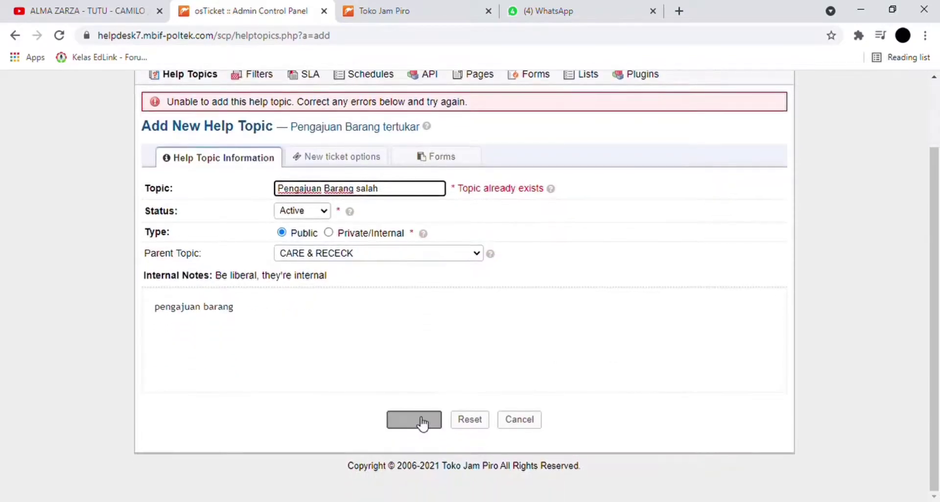
{"action": "left_click", "coordinate": [417, 428]}
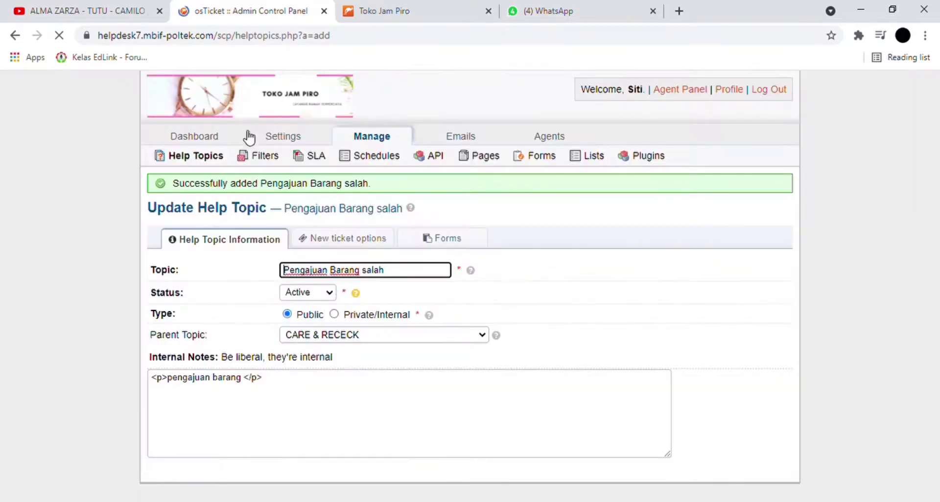
- Set the Pengajuan Barang salah help topic's status to Disabled and save it
{"action": "left_click", "coordinate": [180, 156]}
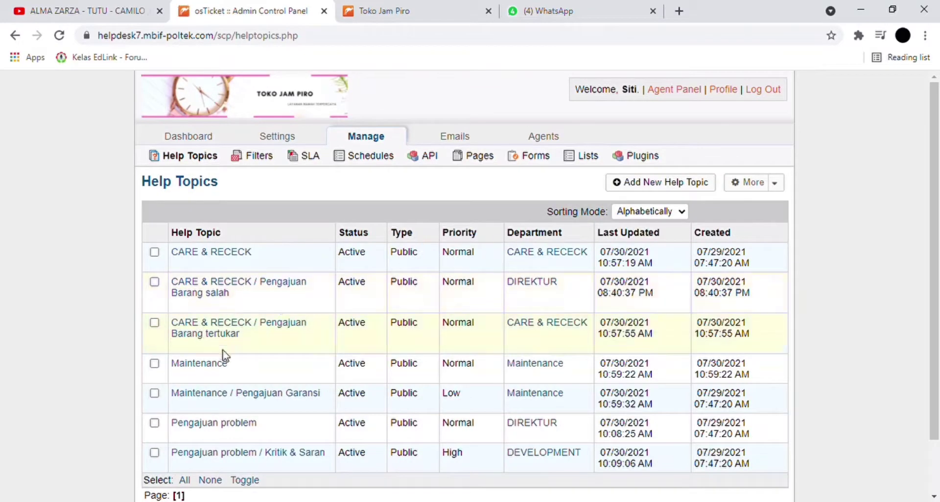
{"action": "scroll", "coordinate": [224, 355], "scroll_direction": "down", "scroll_amount": 2}
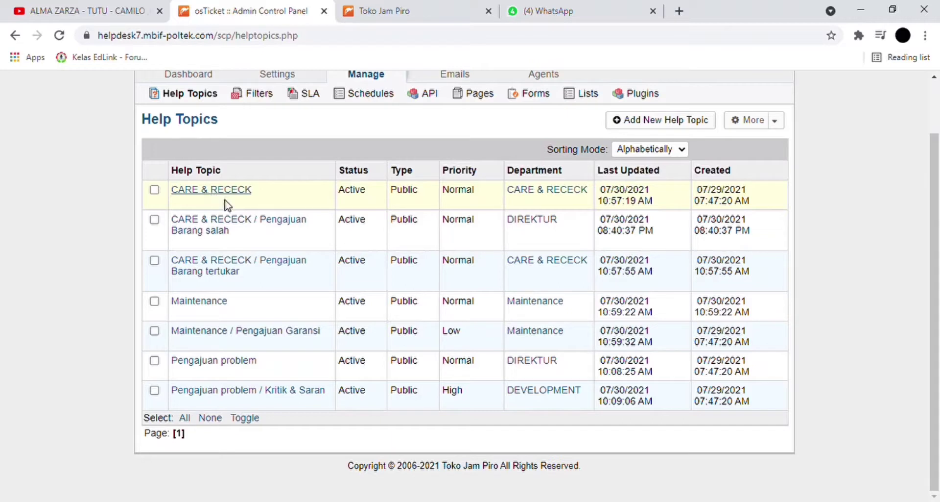
{"action": "left_click", "coordinate": [249, 228]}
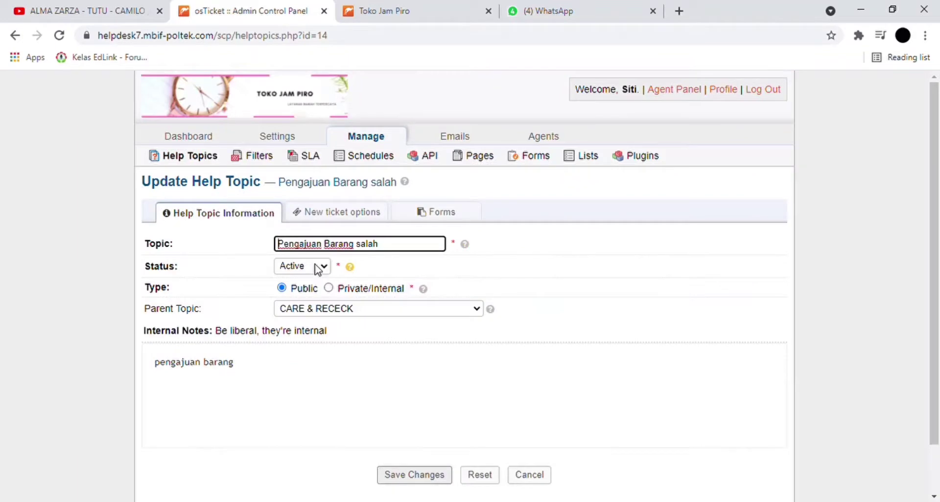
{"action": "left_click", "coordinate": [315, 265]}
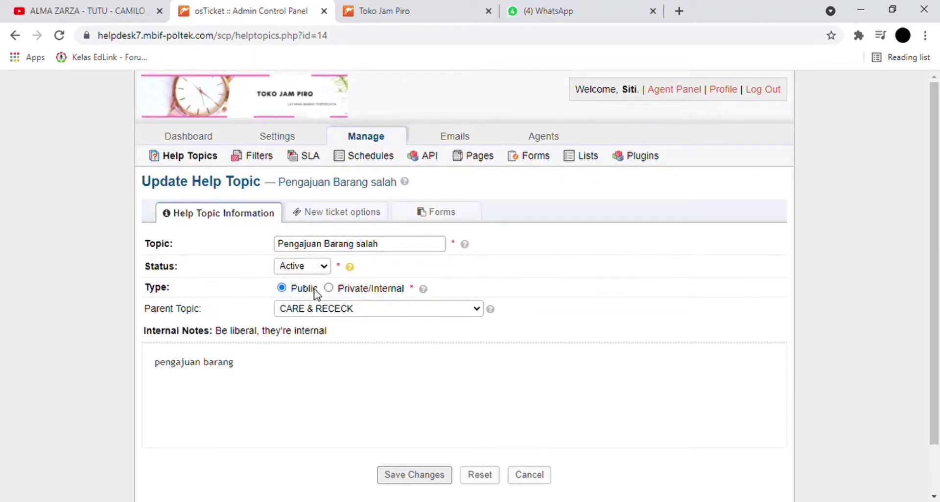
{"action": "left_click", "coordinate": [317, 293]}
{"action": "scroll", "coordinate": [378, 338], "scroll_direction": "down", "scroll_amount": 2}
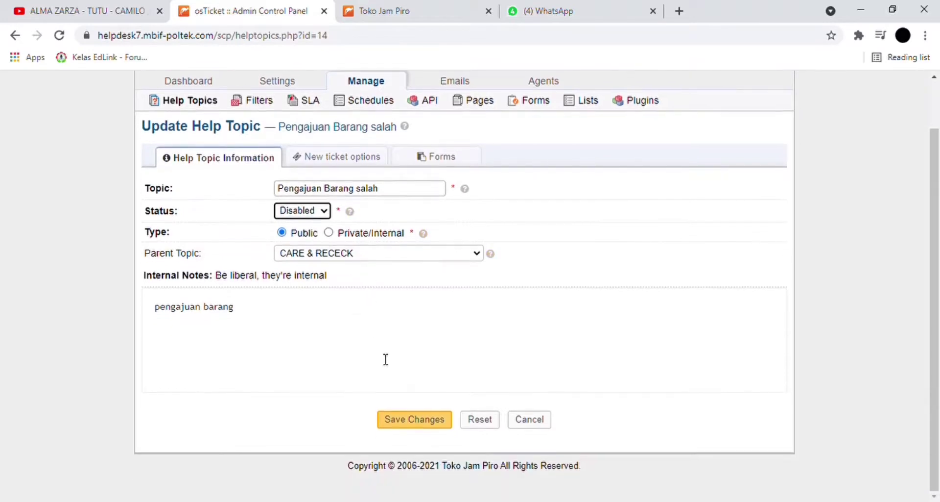
{"action": "left_click", "coordinate": [401, 422]}
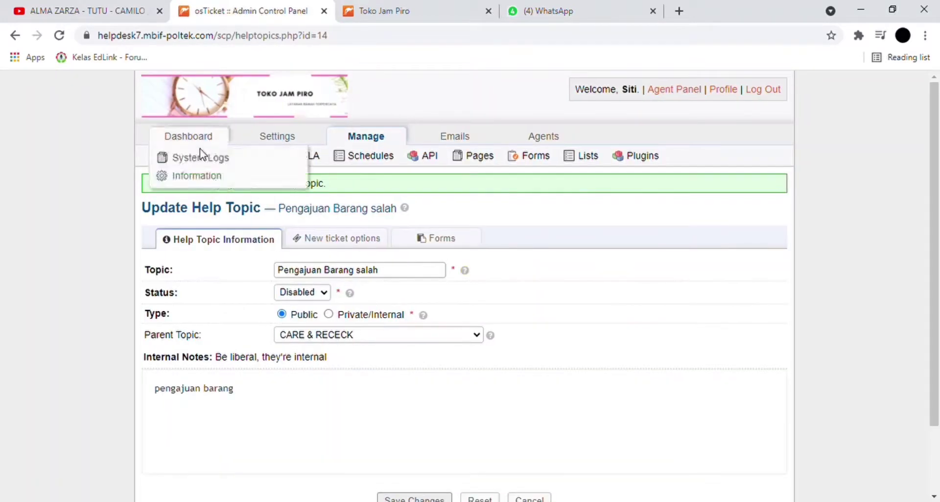
{"action": "left_click", "coordinate": [159, 158]}
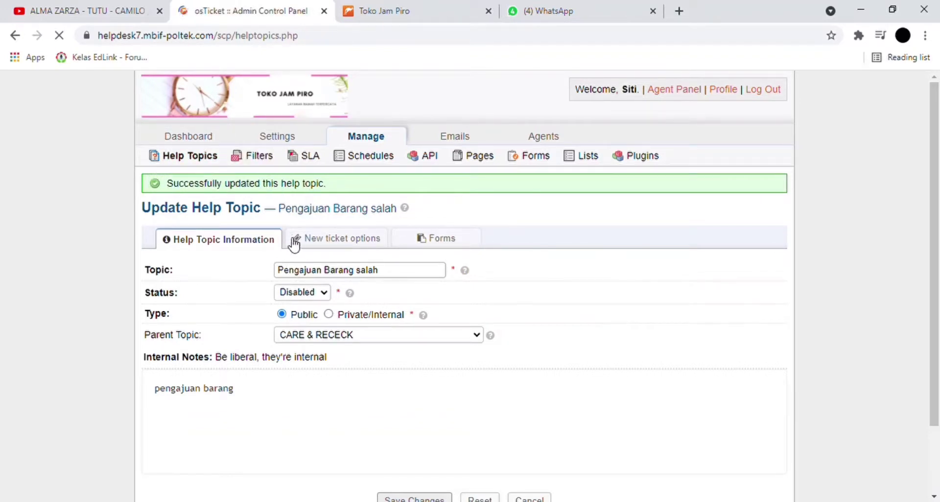
{"action": "scroll", "coordinate": [292, 243], "scroll_direction": "down", "scroll_amount": 2}
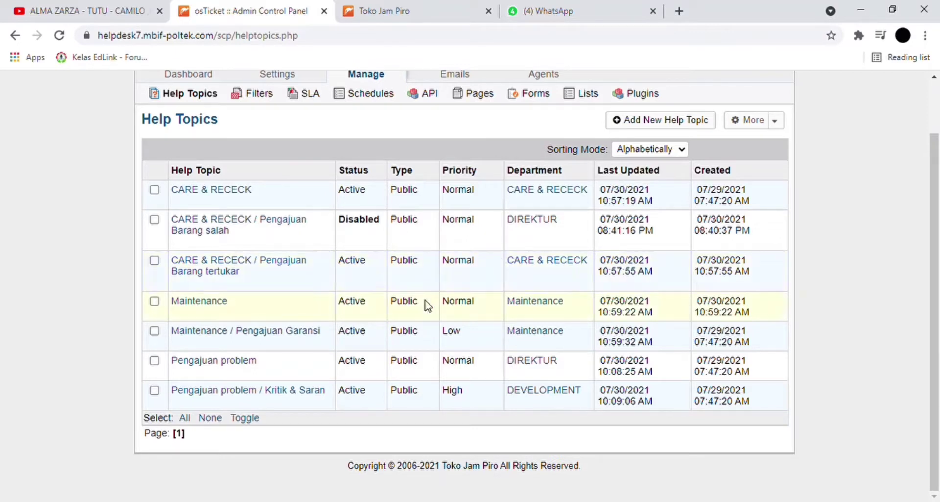
{"action": "scroll", "coordinate": [429, 305], "scroll_direction": "up", "scroll_amount": 2}
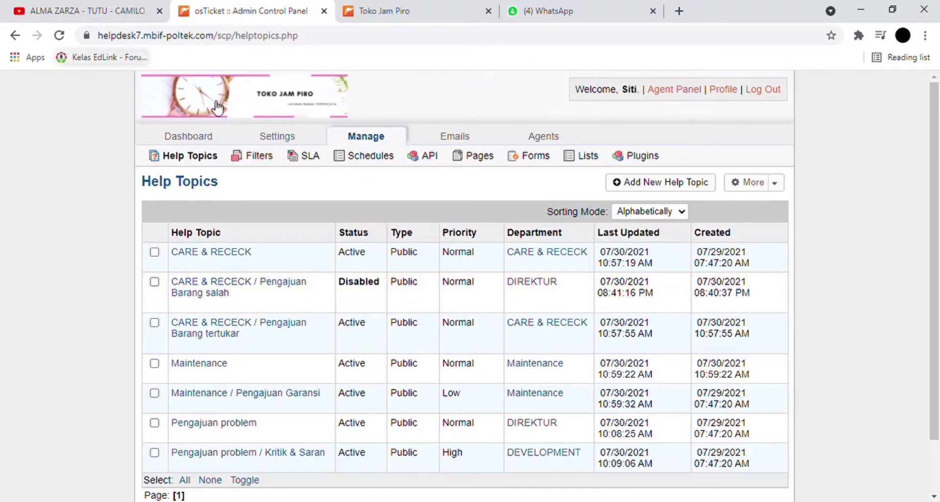
- Resave the SLA 24 jam plan unchanged, keeping its 24-hour grace period and Senin-Jumat schedule
{"action": "left_click", "coordinate": [263, 158]}
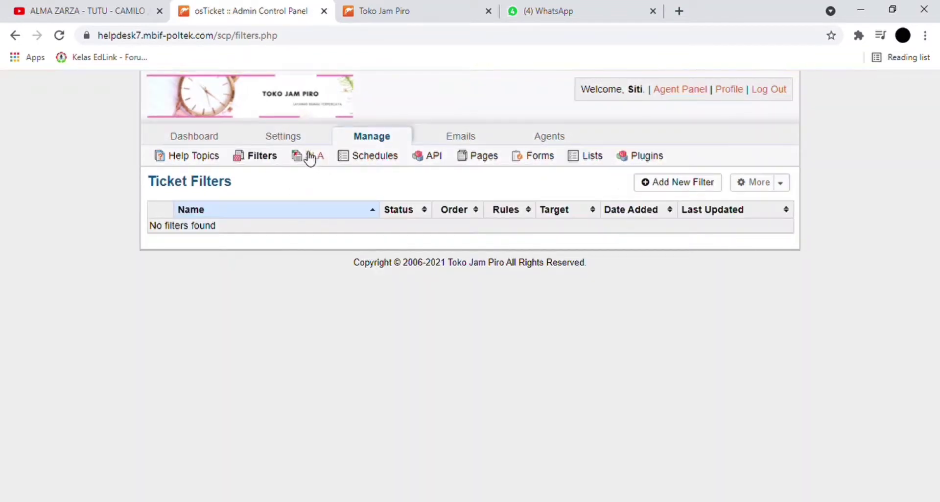
{"action": "left_click", "coordinate": [310, 156]}
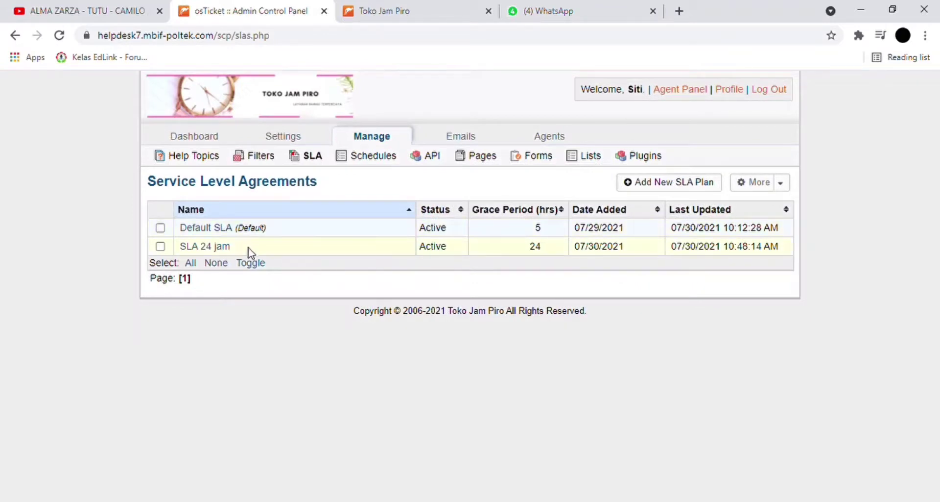
{"action": "left_click", "coordinate": [215, 247]}
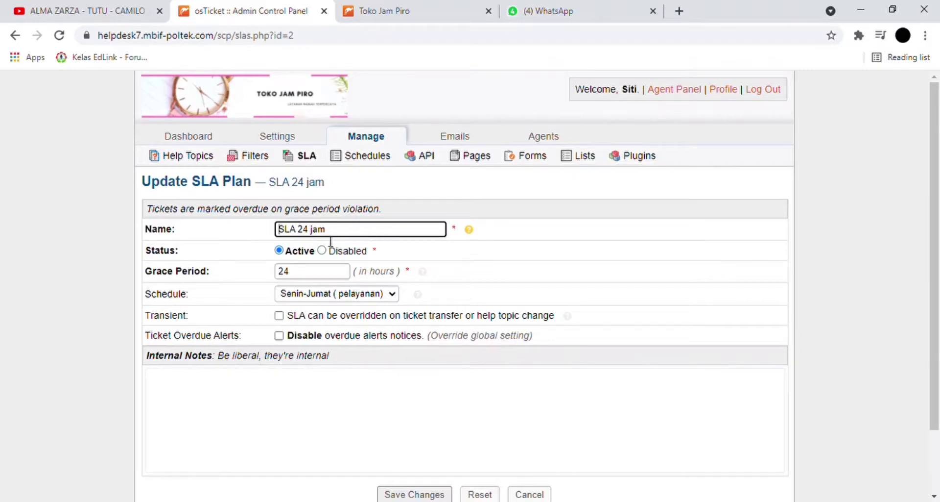
{"action": "left_click", "coordinate": [330, 273]}
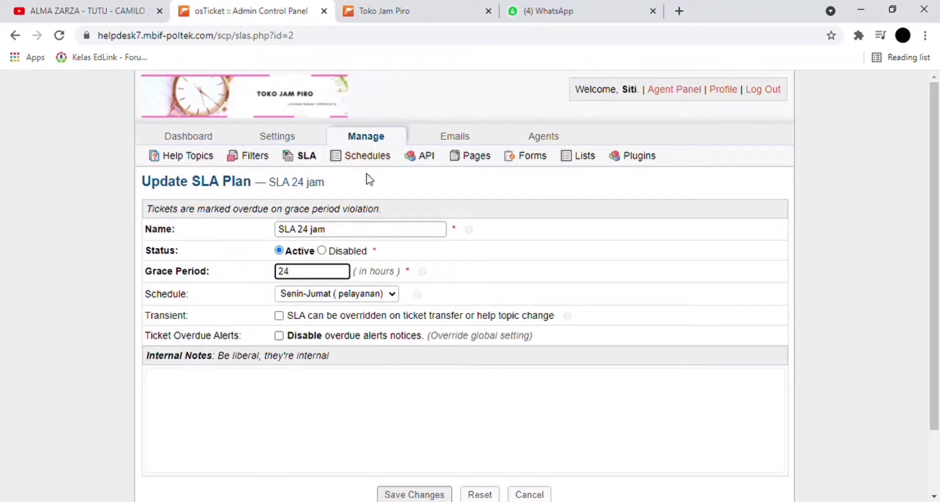
{"action": "scroll", "coordinate": [338, 333], "scroll_direction": "down", "scroll_amount": 2}
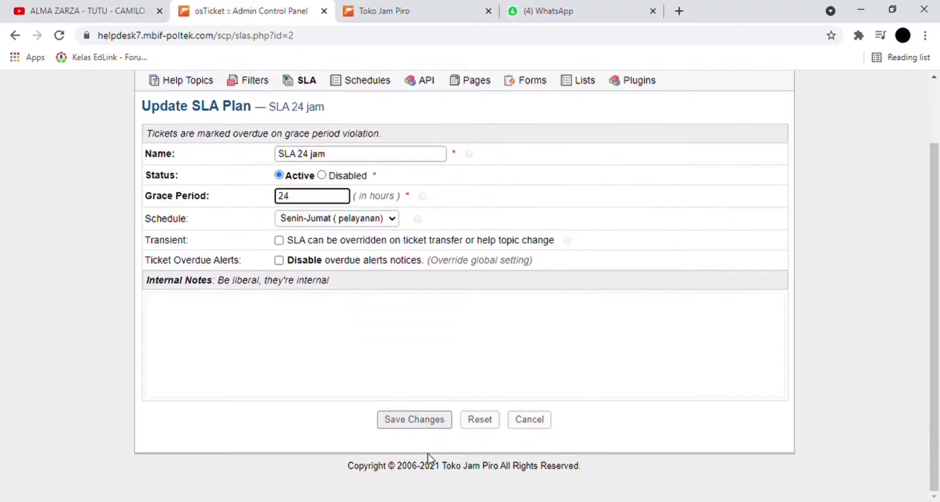
{"action": "left_click", "coordinate": [414, 419]}
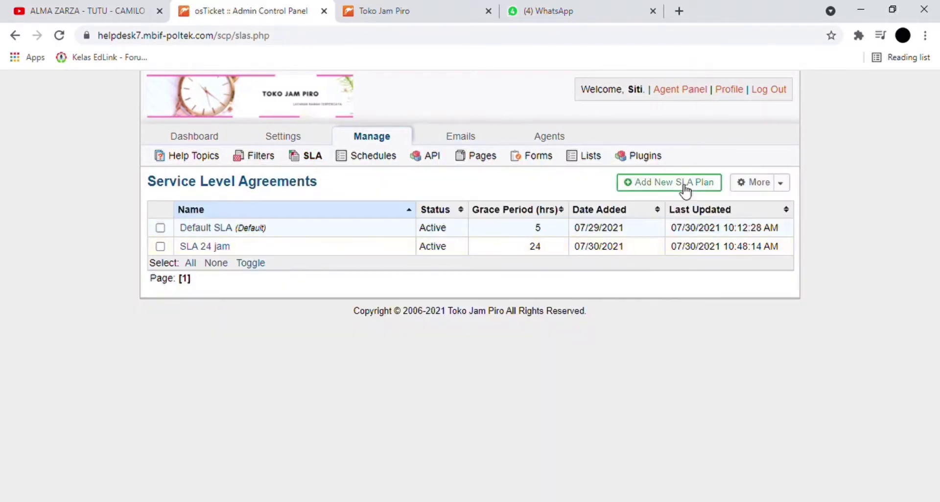
{"action": "left_click", "coordinate": [685, 186]}
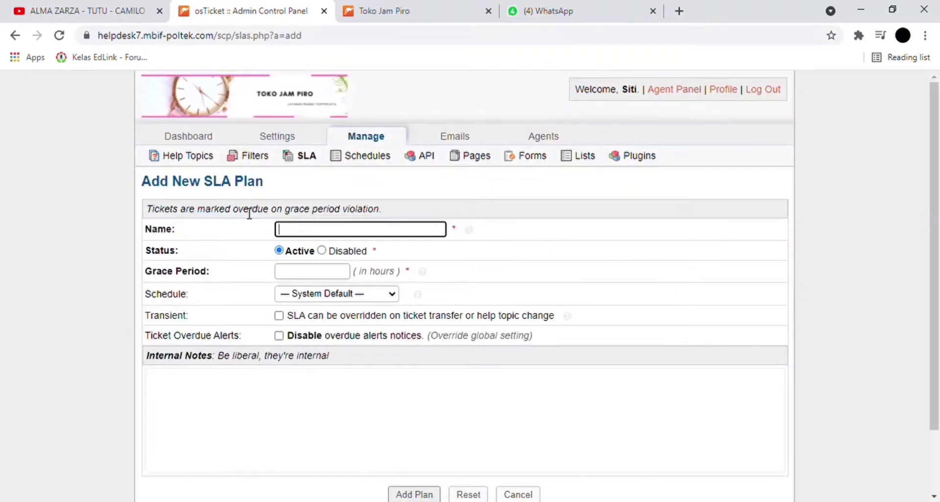
- Leave the new SLA plan's Grace Period empty and go to the Schedules list instead
{"action": "left_click", "coordinate": [309, 278]}
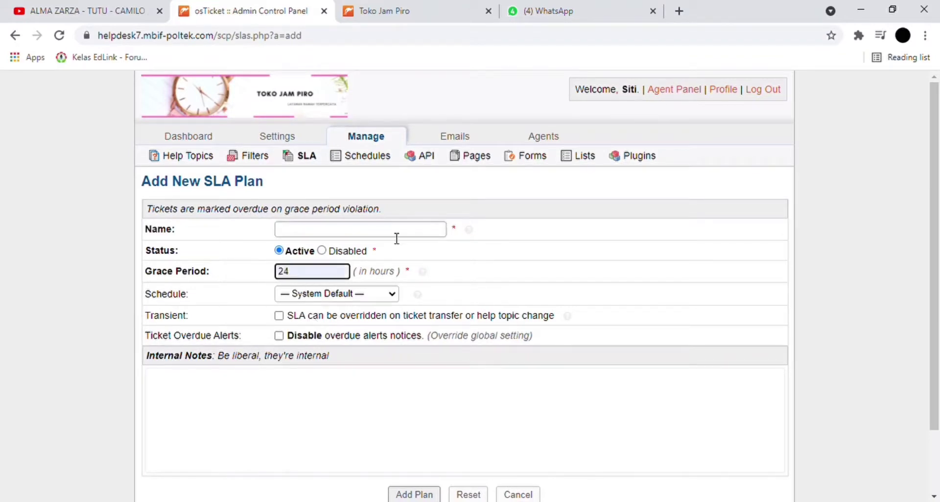
{"action": "left_click", "coordinate": [476, 278]}
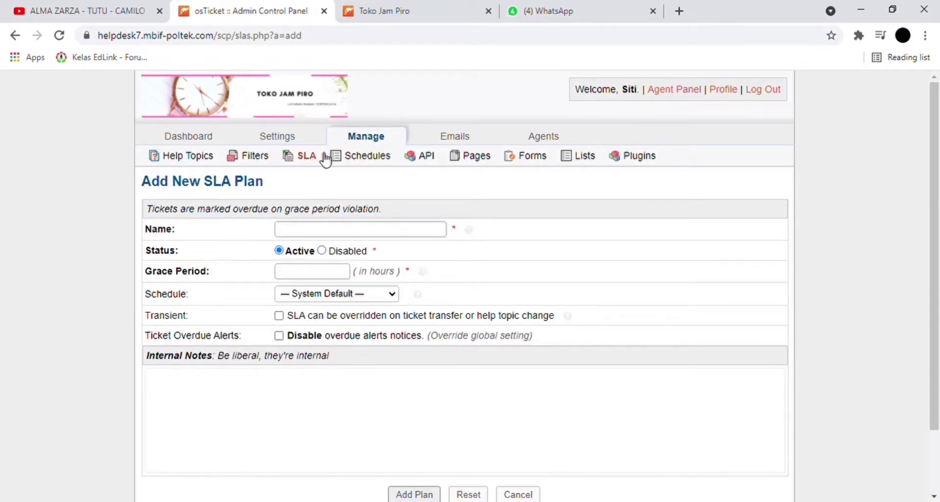
{"action": "left_click", "coordinate": [358, 164]}
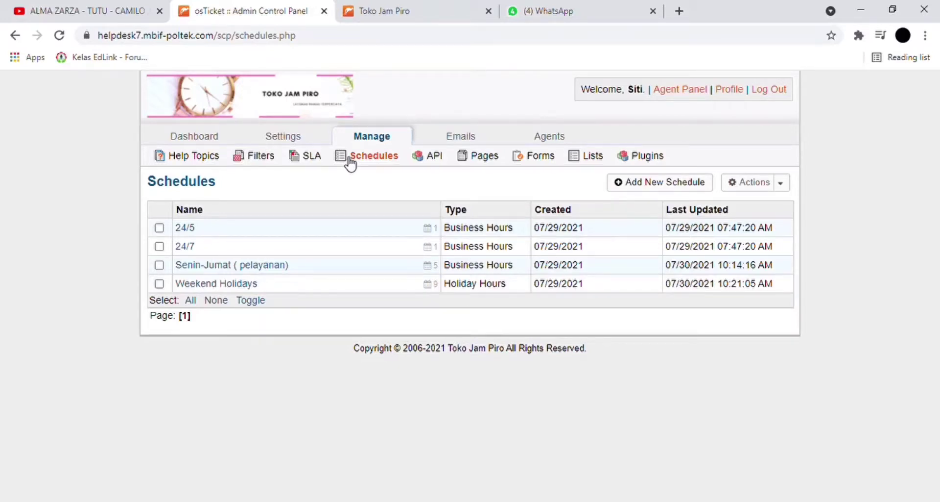
- Try moving the Senin-Jumat Tuesday entry's start to July 30, 2021, then cancel after the duplicate error
{"action": "left_click", "coordinate": [257, 266]}
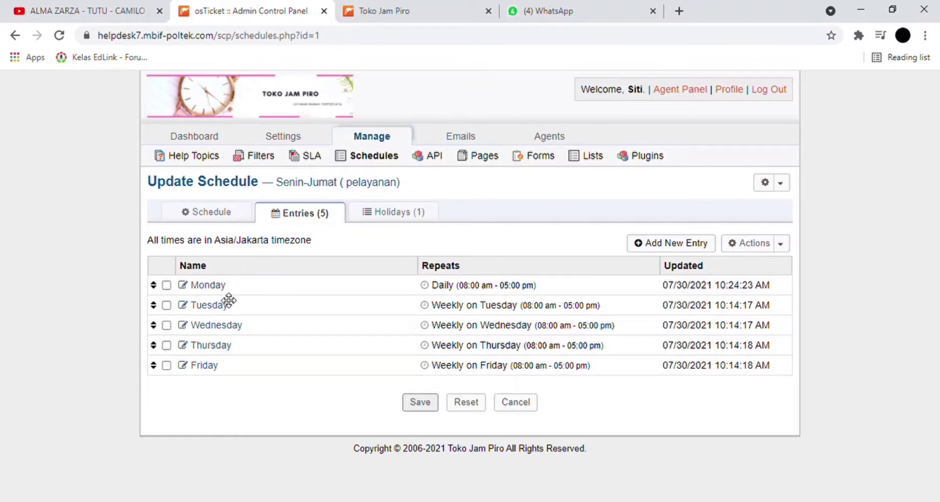
{"action": "left_click", "coordinate": [209, 304]}
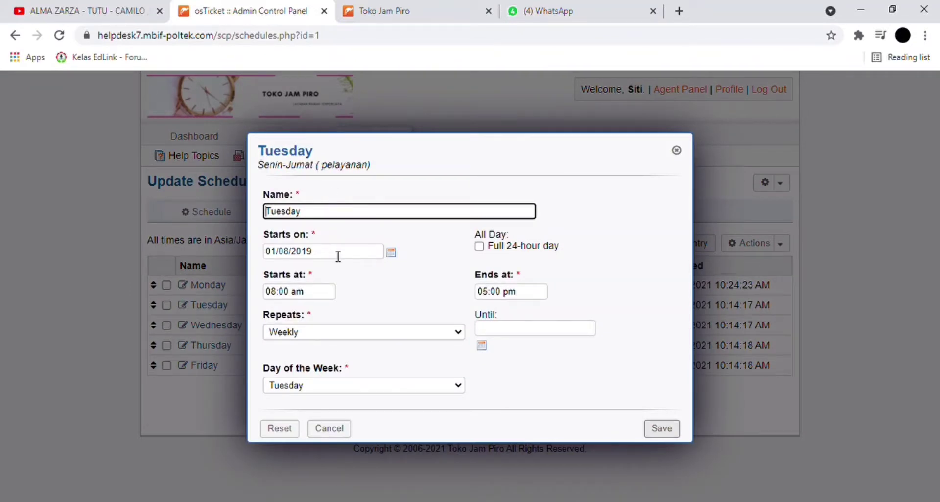
{"action": "left_click", "coordinate": [391, 252]}
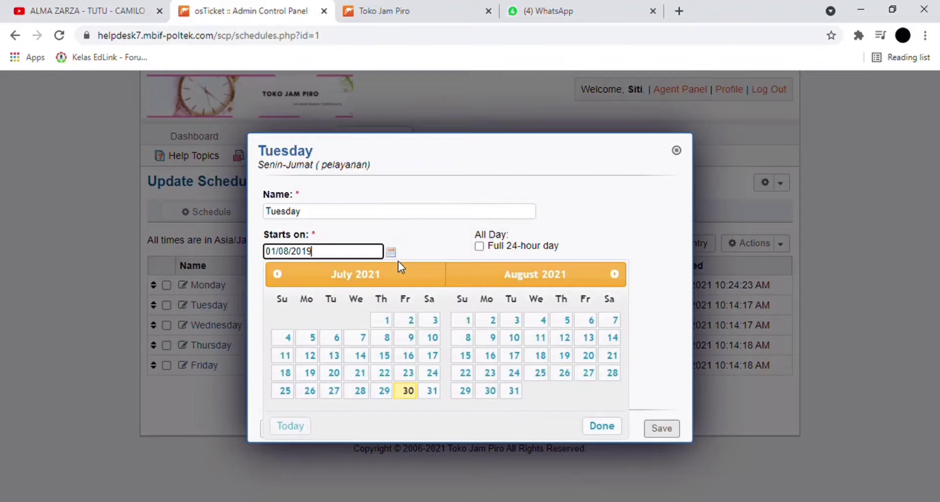
{"action": "left_click", "coordinate": [408, 391]}
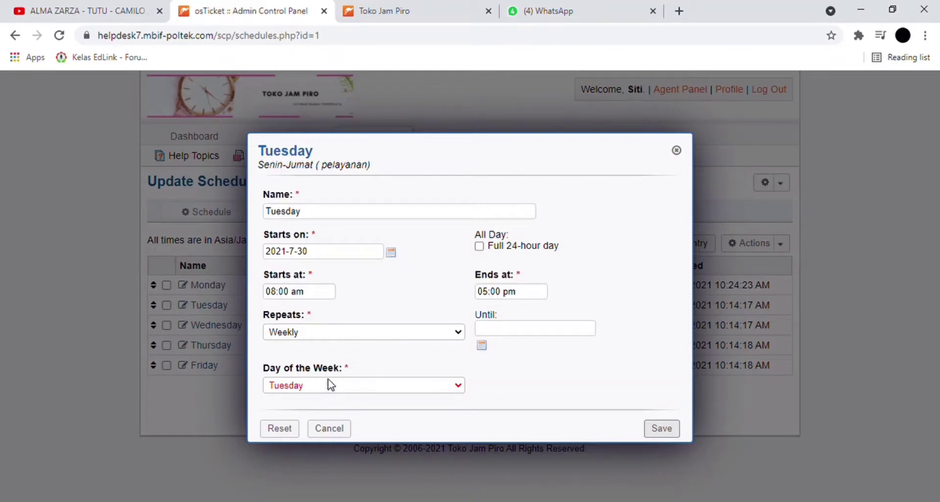
{"action": "left_click", "coordinate": [661, 429]}
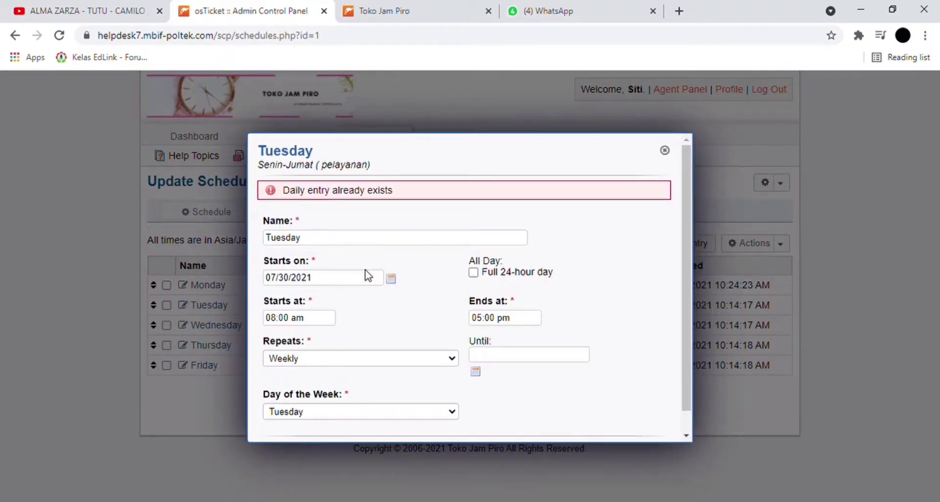
{"action": "left_click", "coordinate": [378, 280]}
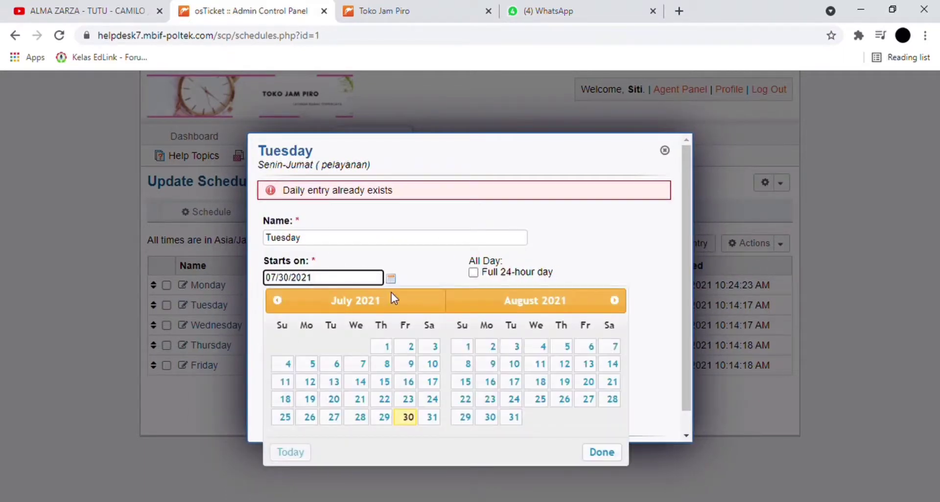
{"action": "left_click", "coordinate": [392, 278]}
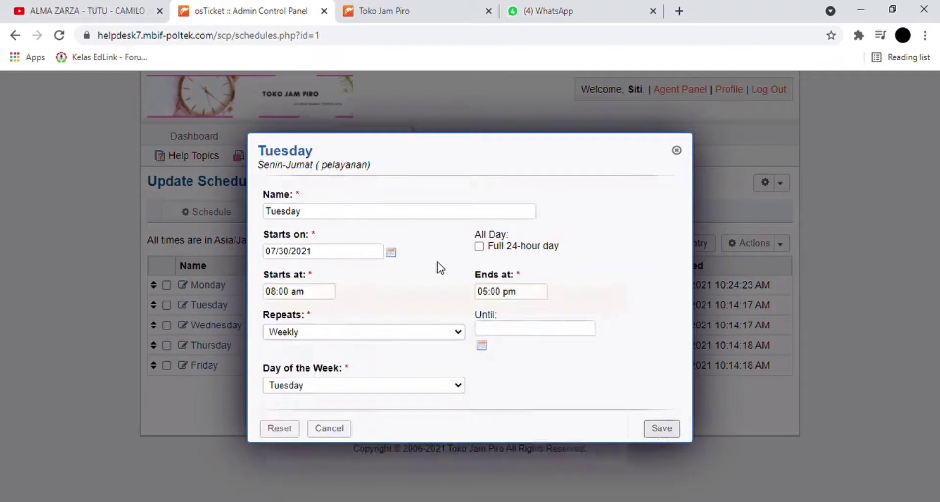
{"action": "left_click", "coordinate": [337, 431]}
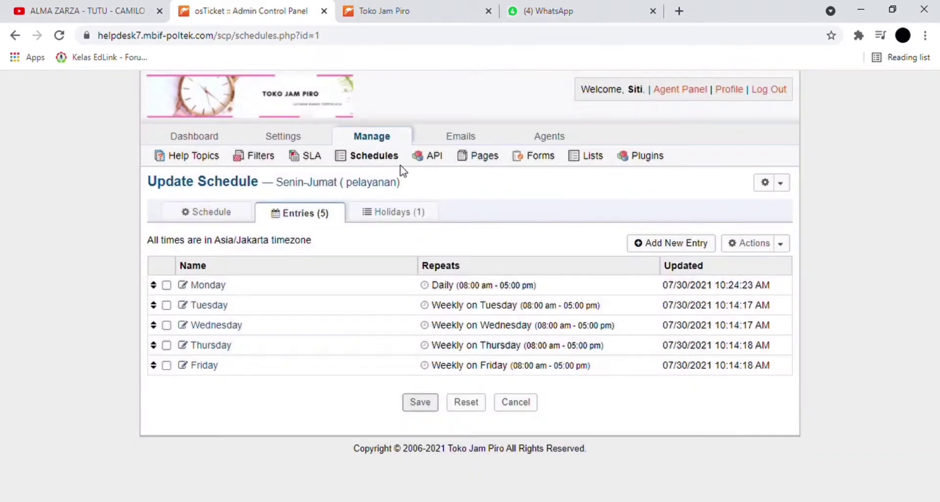
- Review the Weekend Holidays schedule's nine holidays, return to Schedules, and open the API Keys page
{"action": "left_click", "coordinate": [398, 213]}
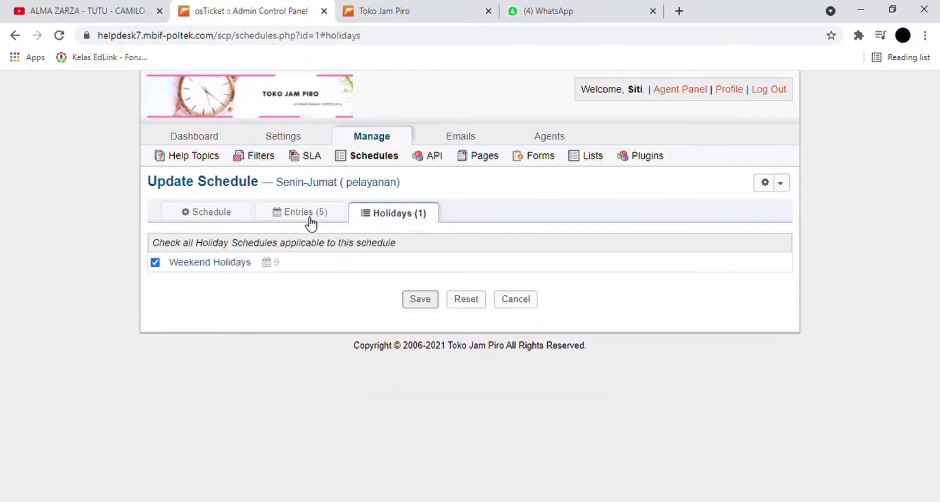
{"action": "left_click", "coordinate": [210, 264]}
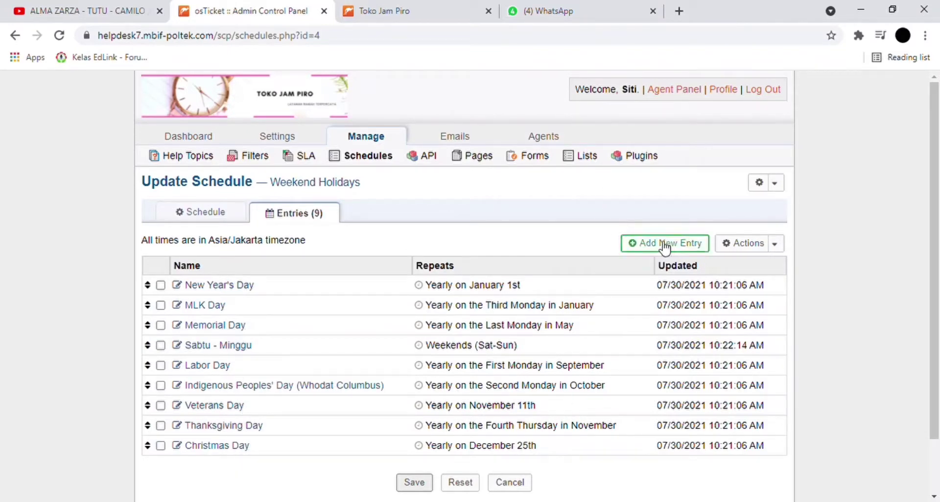
{"action": "left_click", "coordinate": [375, 155]}
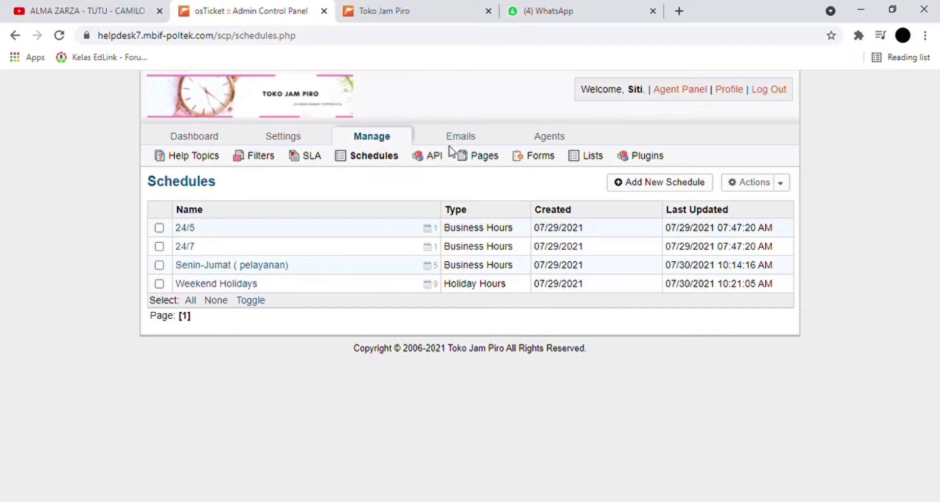
{"action": "left_click", "coordinate": [424, 161]}
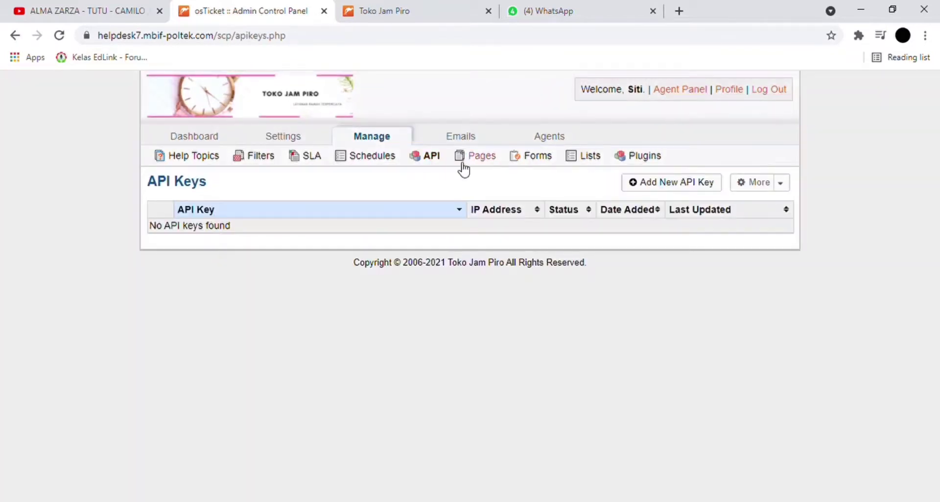
- Open the Landing site page and save it with its 'Selamat Datang Di Pelayanan Jam Piro' welcome text
{"action": "left_click", "coordinate": [460, 164]}
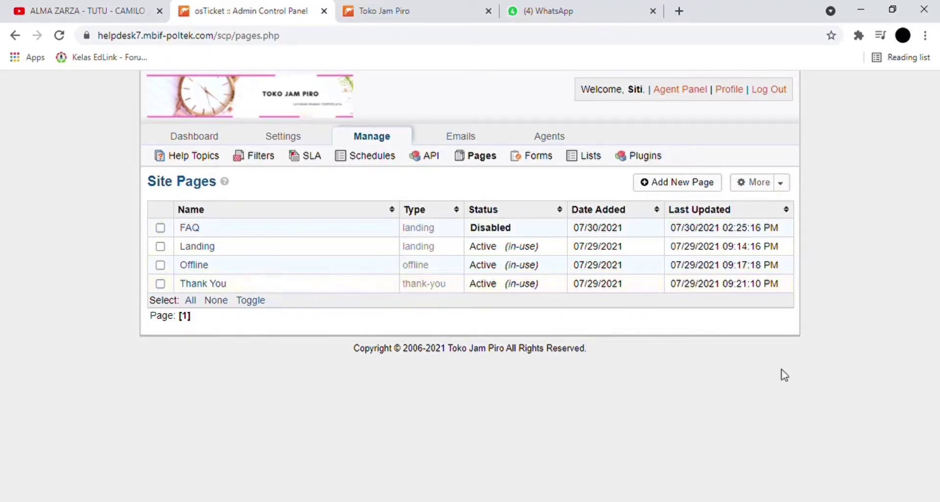
{"action": "left_click", "coordinate": [207, 250]}
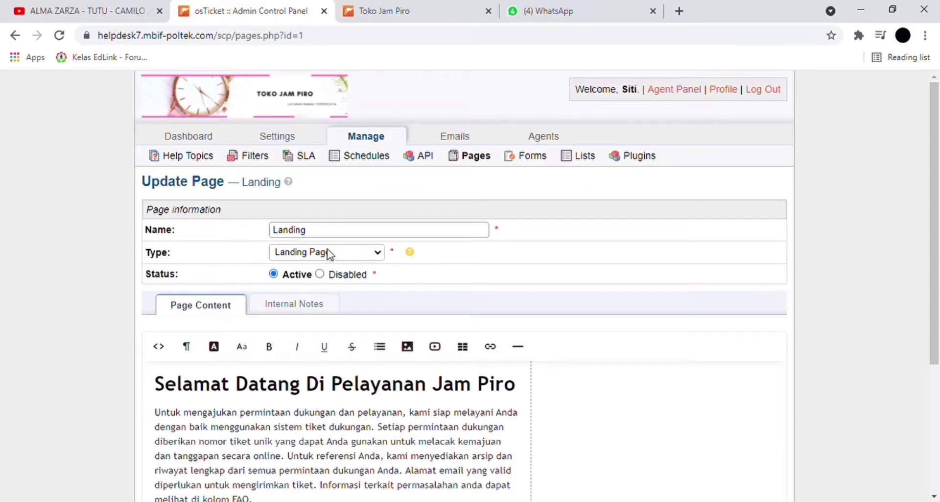
{"action": "scroll", "coordinate": [328, 260], "scroll_direction": "down", "scroll_amount": 3}
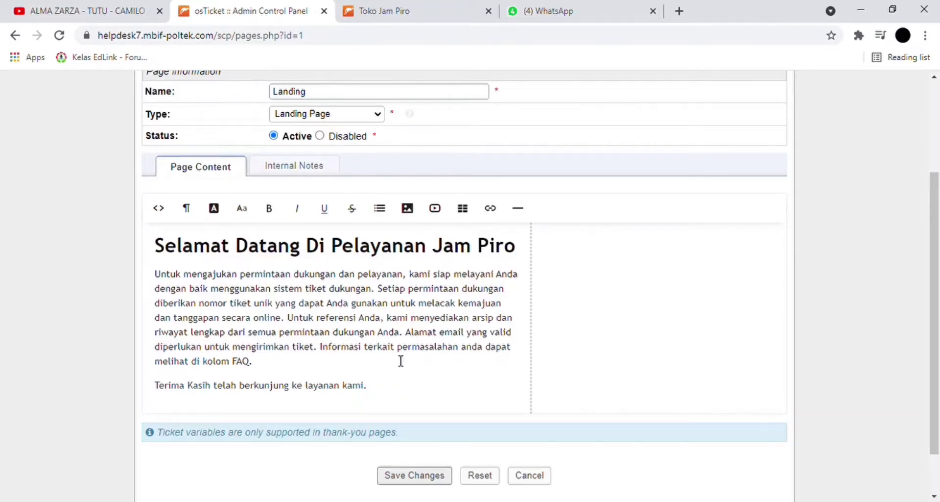
{"action": "scroll", "coordinate": [401, 361], "scroll_direction": "up", "scroll_amount": 2}
{"action": "scroll", "coordinate": [401, 361], "scroll_direction": "down", "scroll_amount": 2}
{"action": "left_click", "coordinate": [424, 478]}
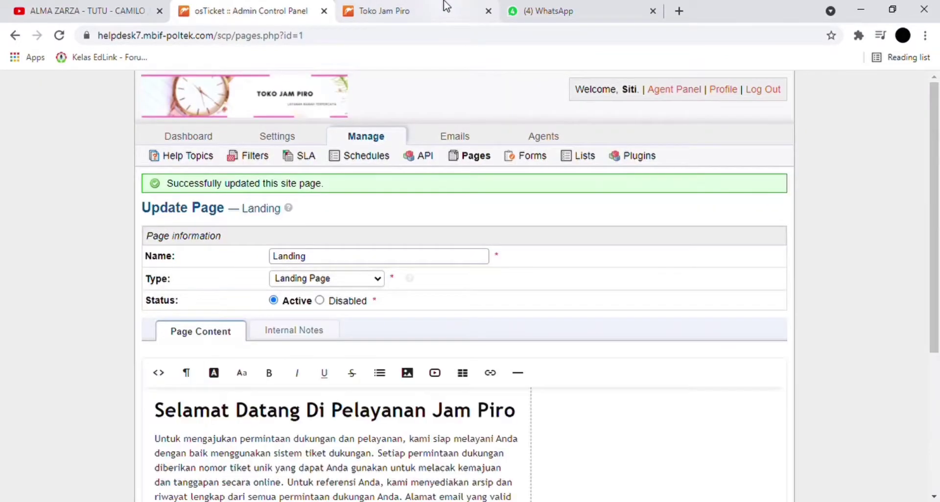
{"action": "left_click", "coordinate": [446, 6]}
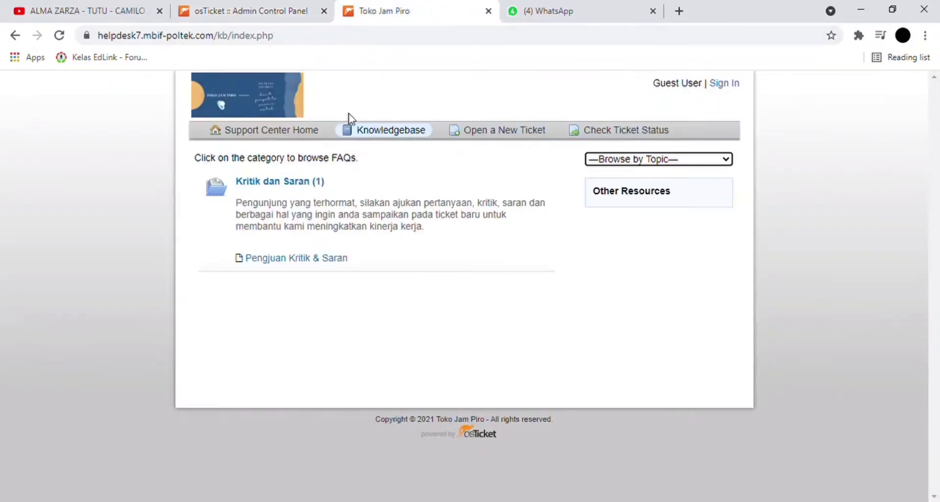
{"action": "left_click", "coordinate": [295, 142]}
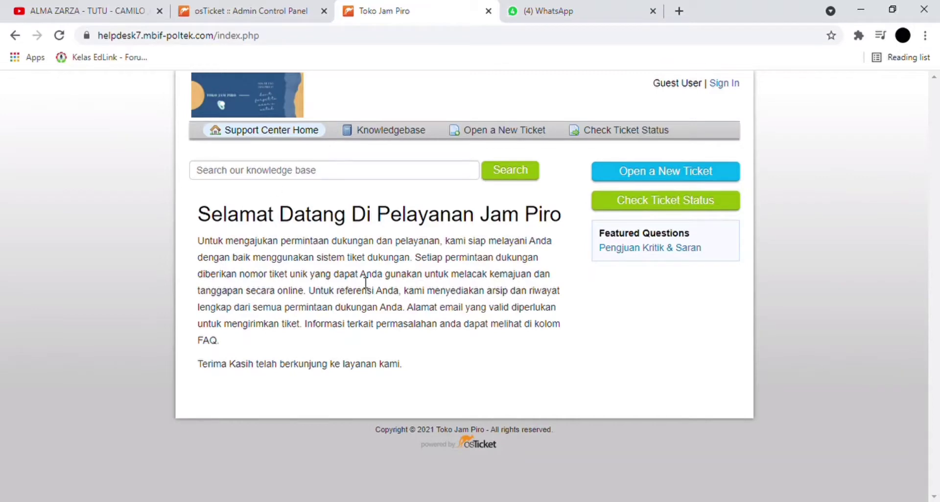
{"action": "left_click", "coordinate": [284, 10]}
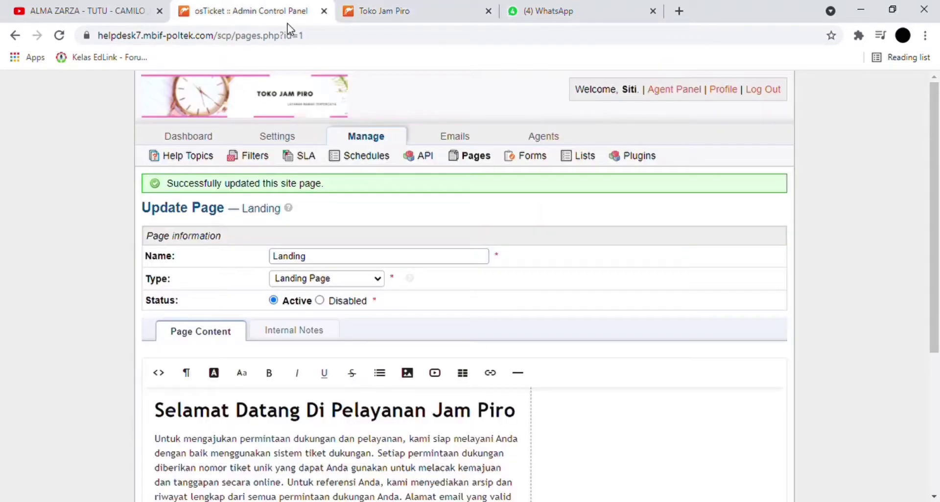
{"action": "scroll", "coordinate": [256, 453], "scroll_direction": "down", "scroll_amount": 3}
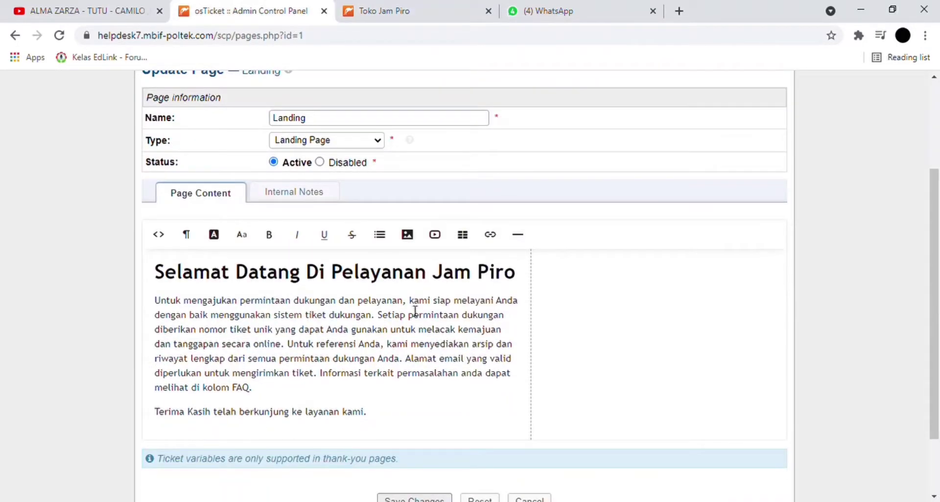
{"action": "scroll", "coordinate": [295, 277], "scroll_direction": "up", "scroll_amount": 3}
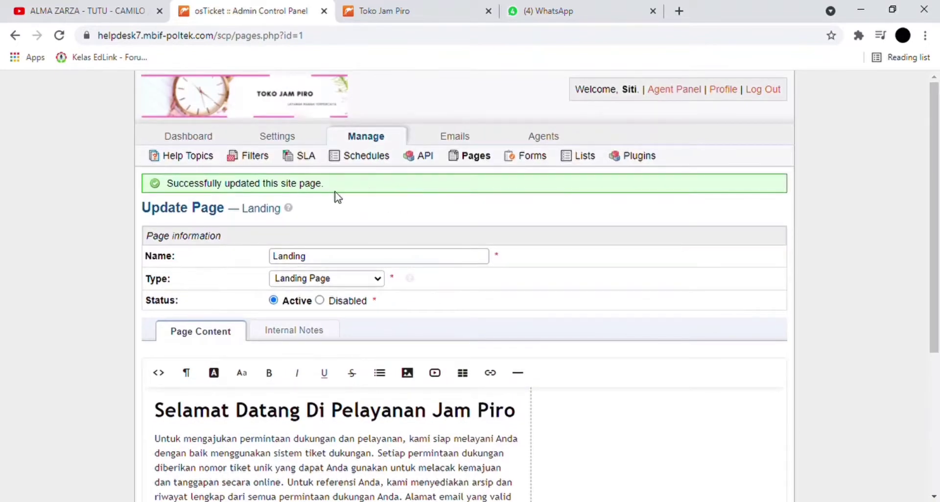
{"action": "scroll", "coordinate": [389, 267], "scroll_direction": "down", "scroll_amount": 1}
{"action": "scroll", "coordinate": [395, 207], "scroll_direction": "up", "scroll_amount": 1}
- Read through the Offline site page's message without changes, then go back to the Pages list
{"action": "left_click", "coordinate": [474, 161]}
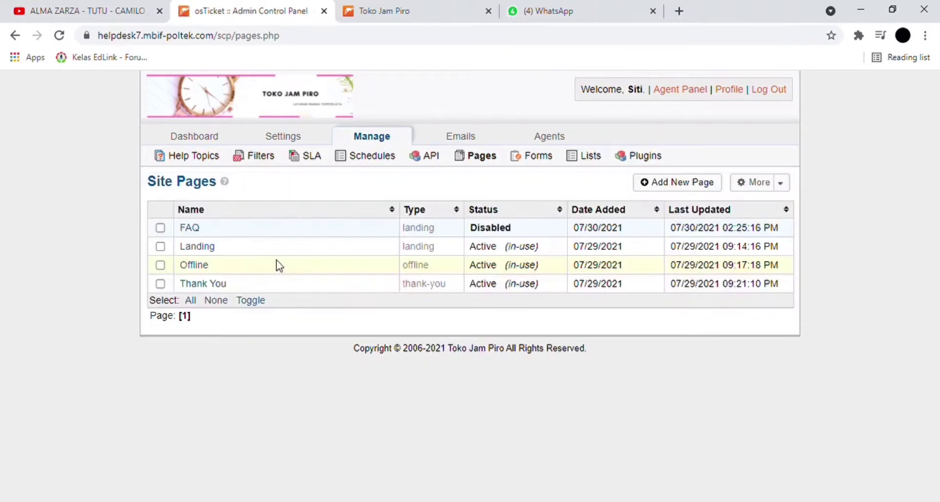
{"action": "left_click", "coordinate": [205, 268]}
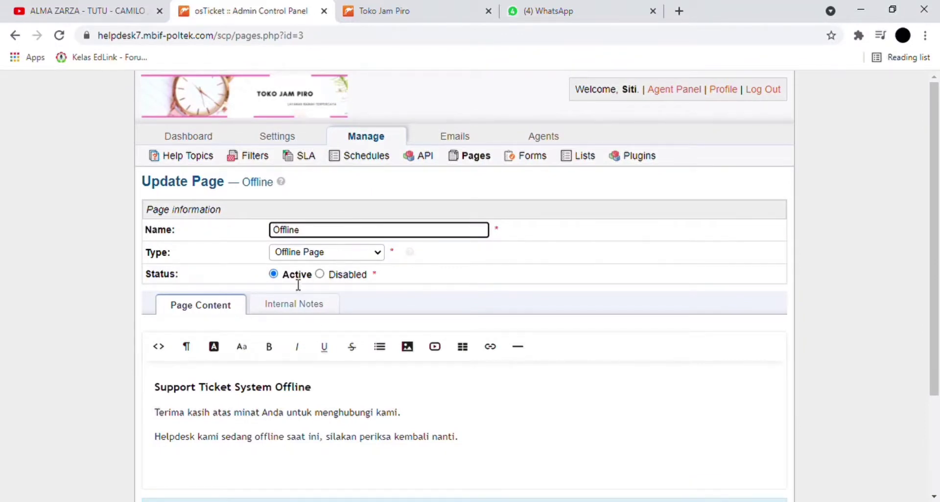
{"action": "scroll", "coordinate": [302, 313], "scroll_direction": "down", "scroll_amount": 1}
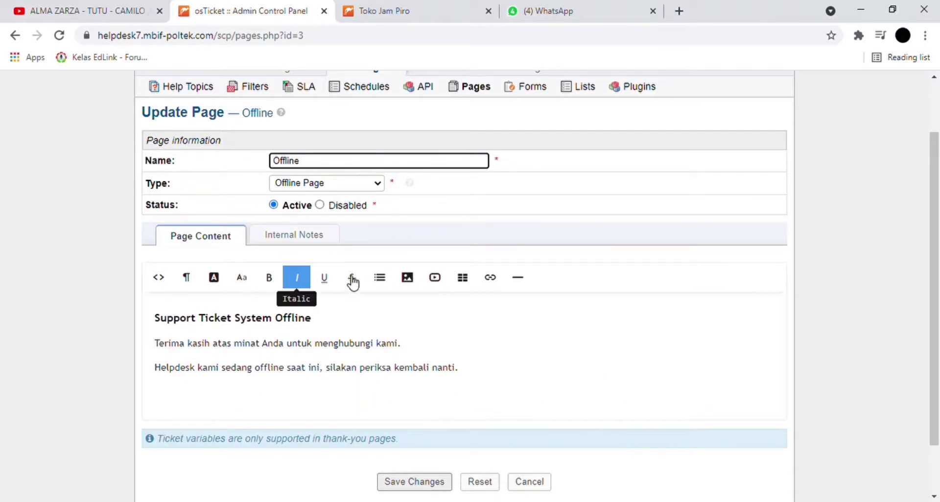
{"action": "scroll", "coordinate": [364, 396], "scroll_direction": "down", "scroll_amount": 1}
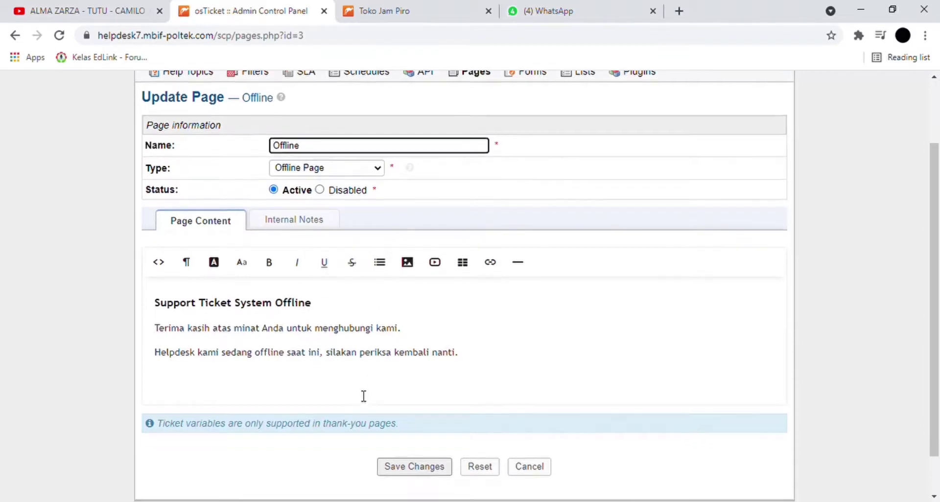
{"action": "scroll", "coordinate": [364, 395], "scroll_direction": "up", "scroll_amount": 3}
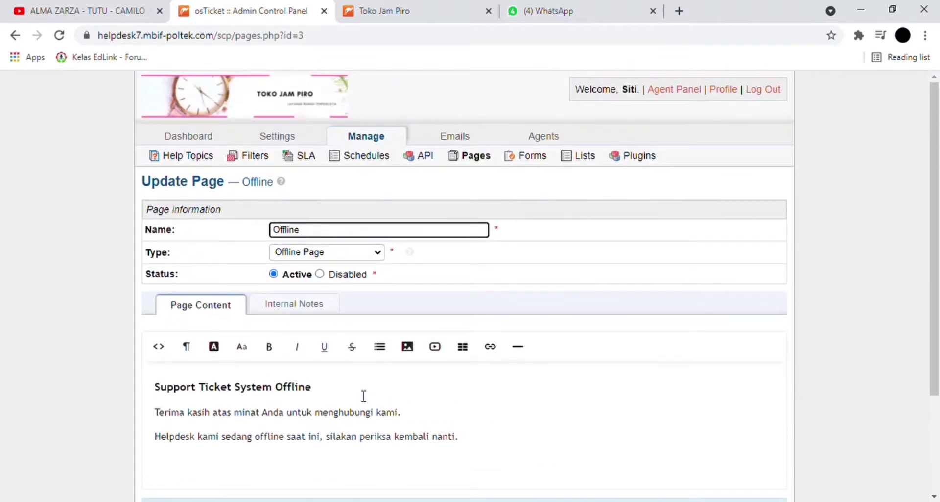
{"action": "left_click", "coordinate": [485, 161]}
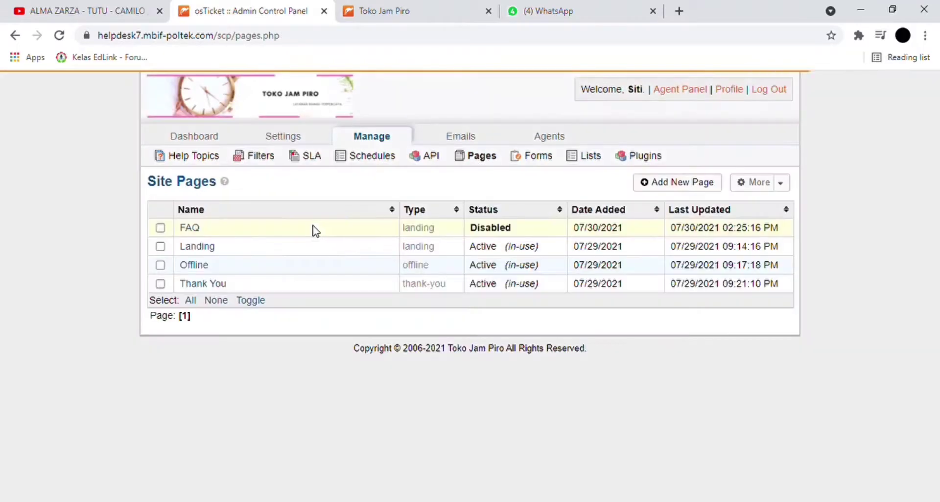
- On the Thank You page, retype the end of the 'jiak' typo as 'ka', then go to Custom Forms
{"action": "left_click", "coordinate": [212, 285]}
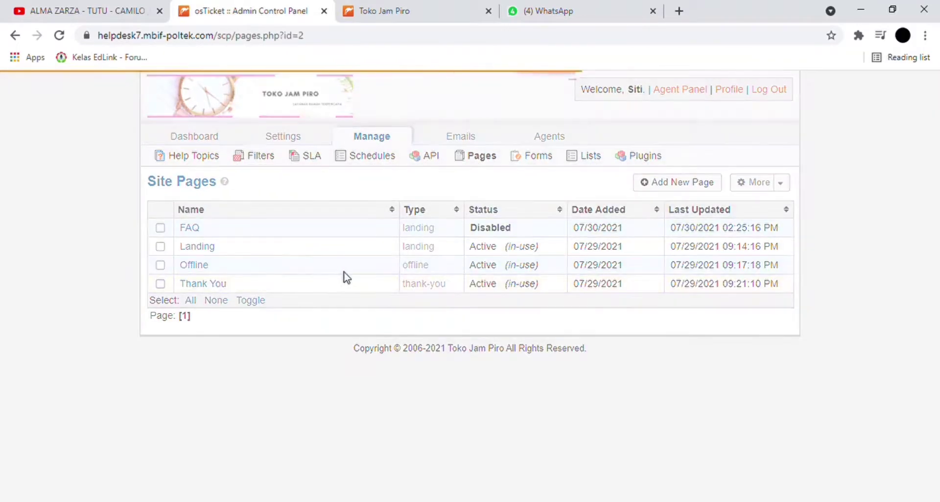
{"action": "scroll", "coordinate": [329, 348], "scroll_direction": "down", "scroll_amount": 1}
{"action": "scroll", "coordinate": [329, 347], "scroll_direction": "down", "scroll_amount": 1}
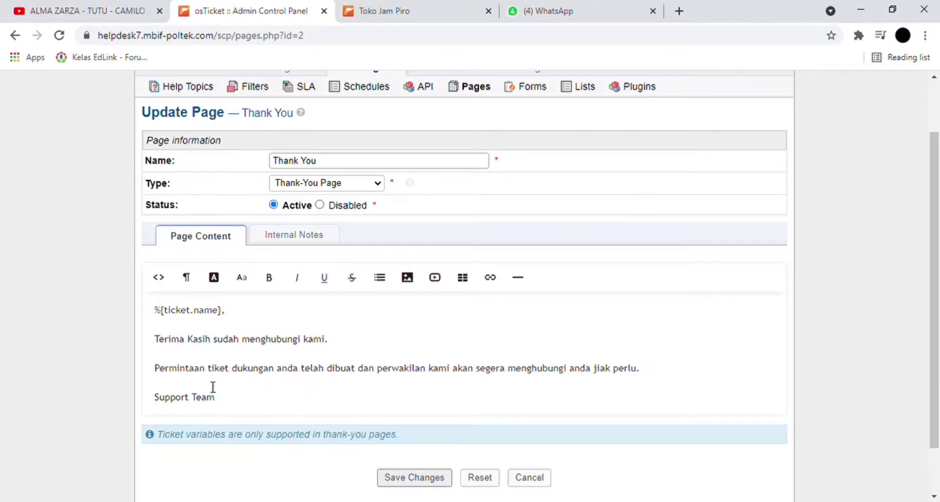
{"action": "left_click", "coordinate": [621, 373]}
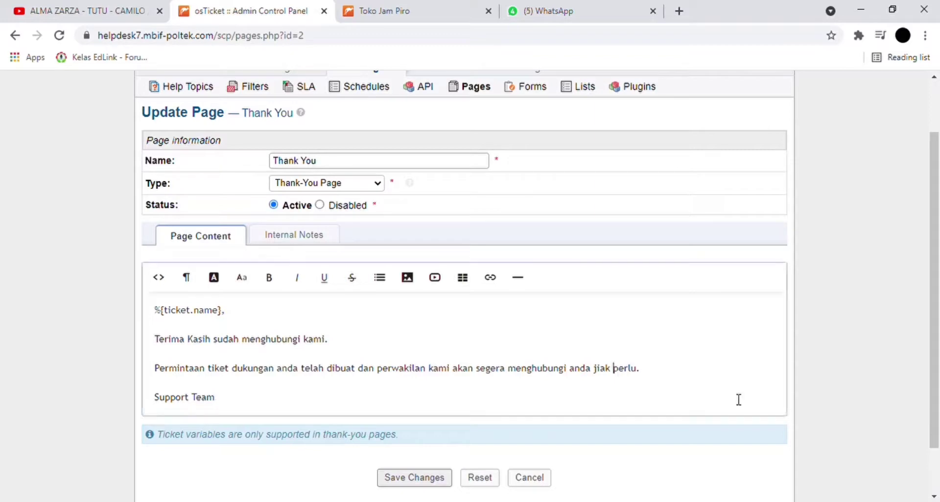
{"action": "key", "text": "BackSpace"}
{"action": "key", "text": "BackSpace"}
{"action": "key", "text": "BackSpace"}
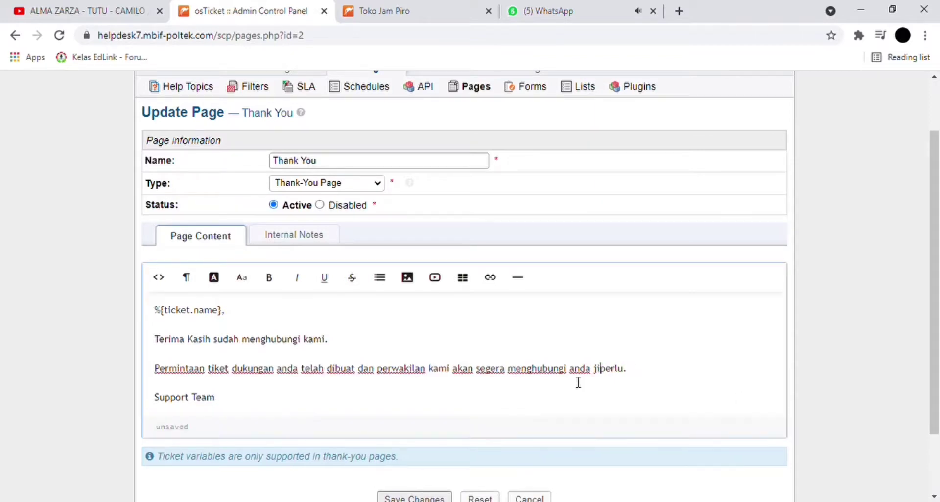
{"action": "type", "text": "ka"}
{"action": "scroll", "coordinate": [550, 323], "scroll_direction": "up", "scroll_amount": 2}
{"action": "left_click", "coordinate": [523, 157]}
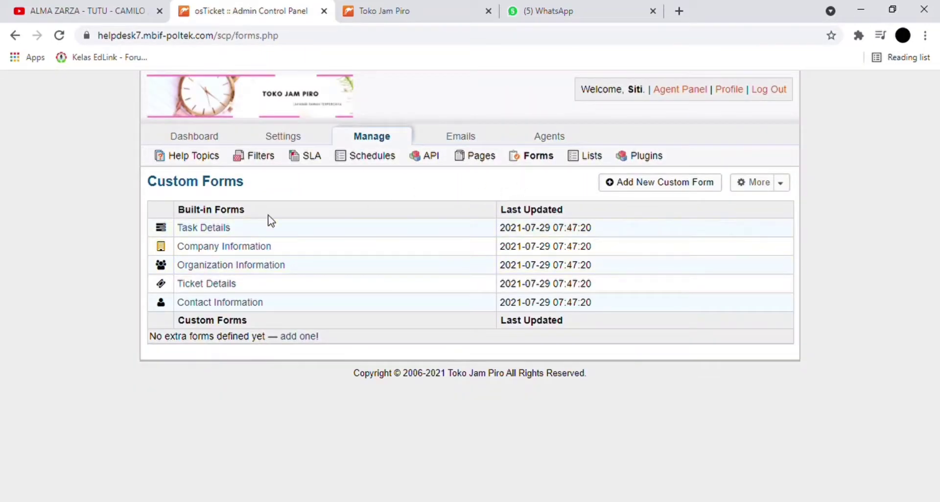
- Look over the Task Details form, then return to the Custom Forms list
{"action": "left_click", "coordinate": [225, 230]}
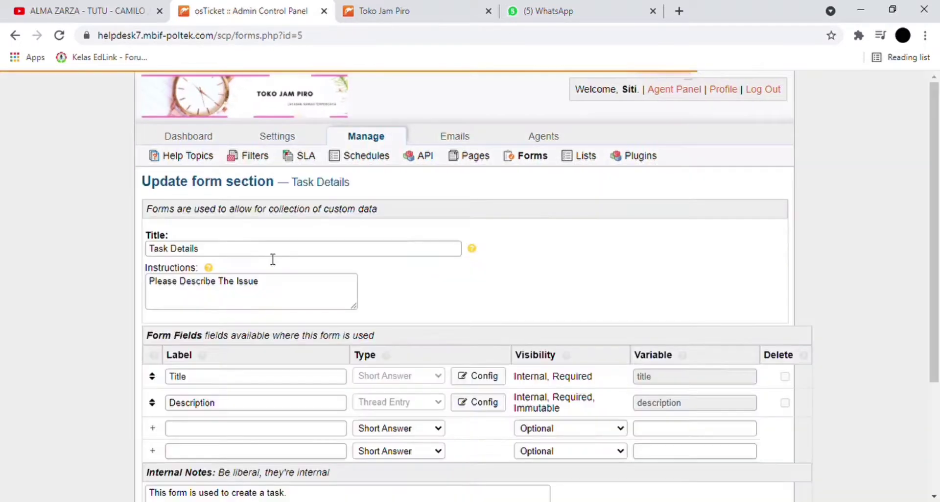
{"action": "scroll", "coordinate": [272, 260], "scroll_direction": "down", "scroll_amount": 1}
{"action": "scroll", "coordinate": [273, 260], "scroll_direction": "up", "scroll_amount": 1}
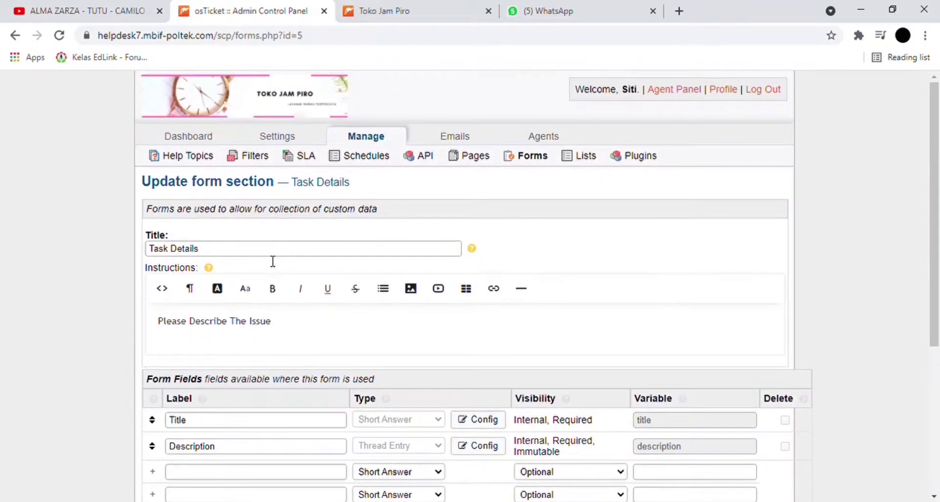
{"action": "left_click", "coordinate": [537, 162]}
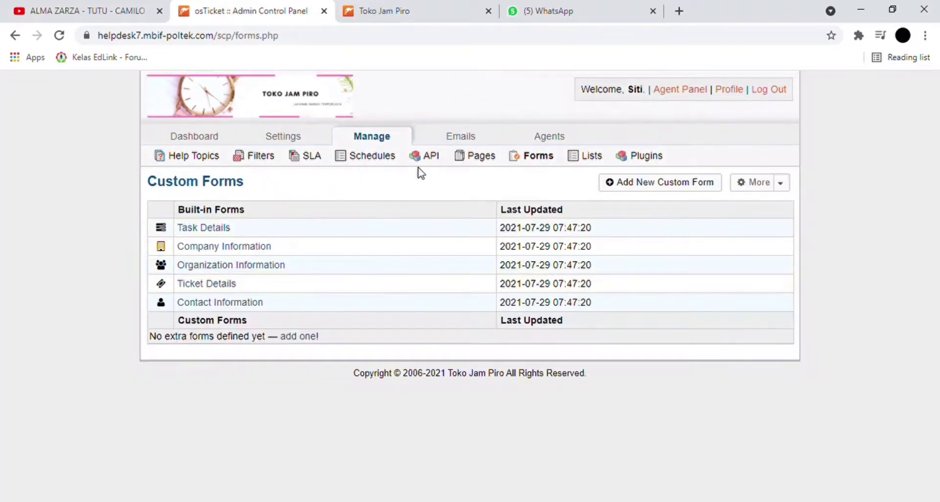
- Check the site pages and the Add New Page form, then open the Custom Lists showing Ticket Statuses
{"action": "left_click", "coordinate": [479, 158]}
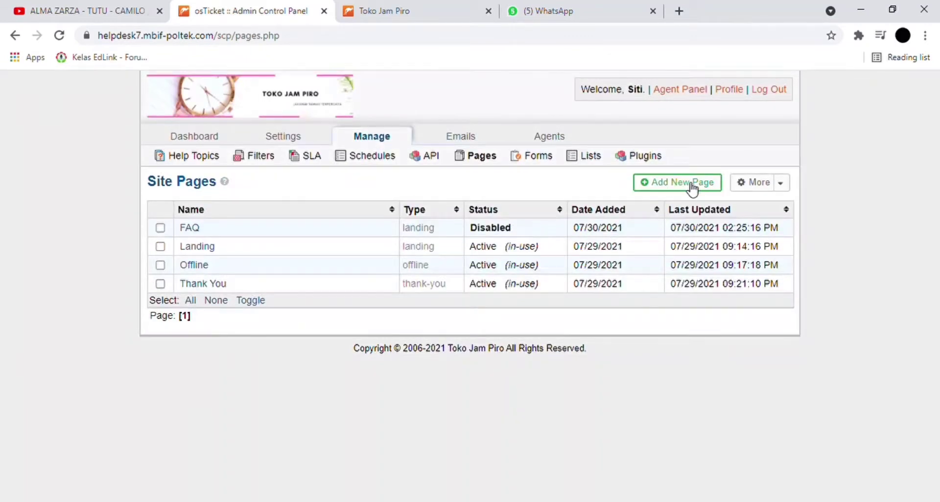
{"action": "left_click", "coordinate": [693, 184]}
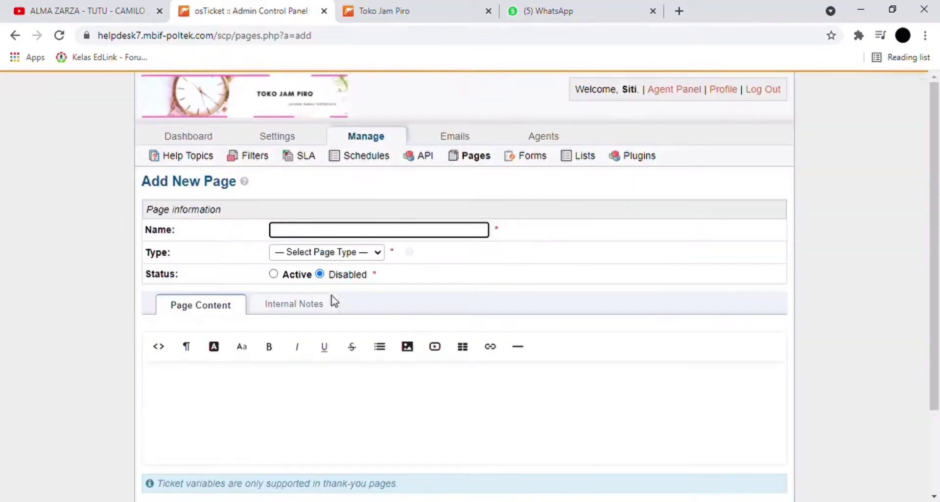
{"action": "mouse_move", "coordinate": [455, 145]}
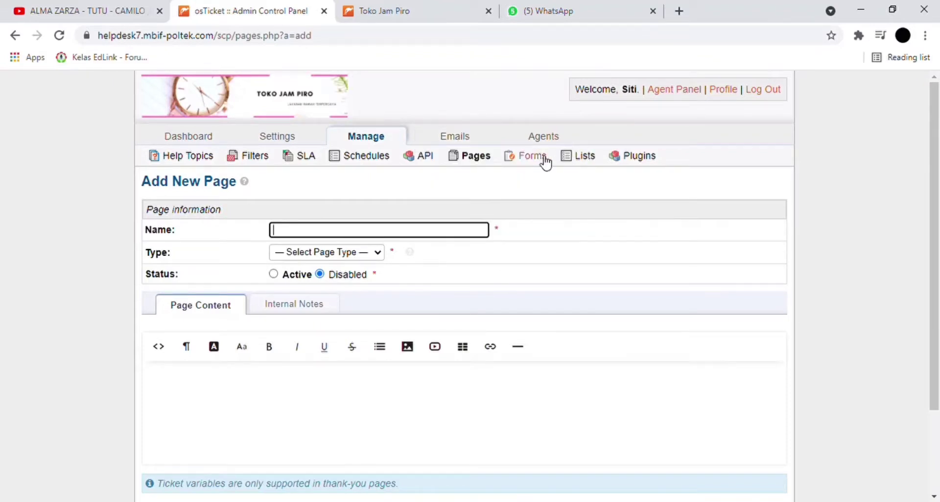
{"action": "left_click", "coordinate": [535, 162]}
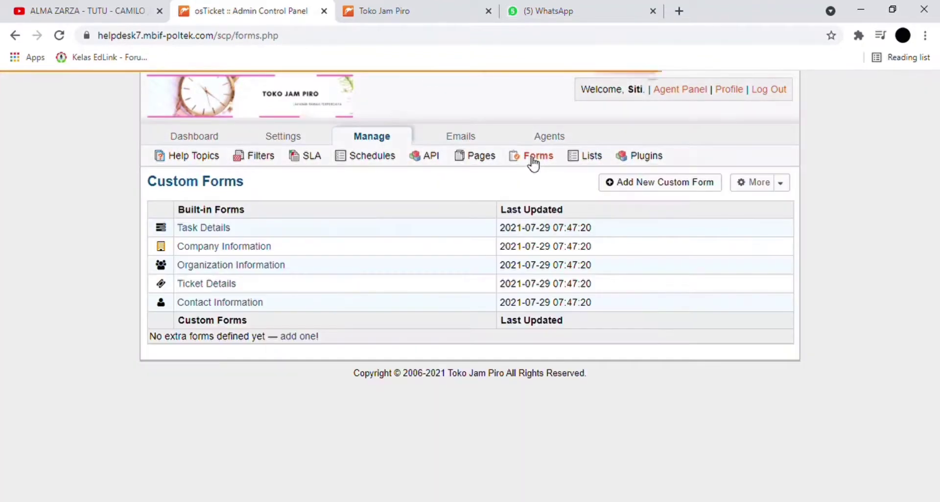
{"action": "left_click", "coordinate": [592, 157]}
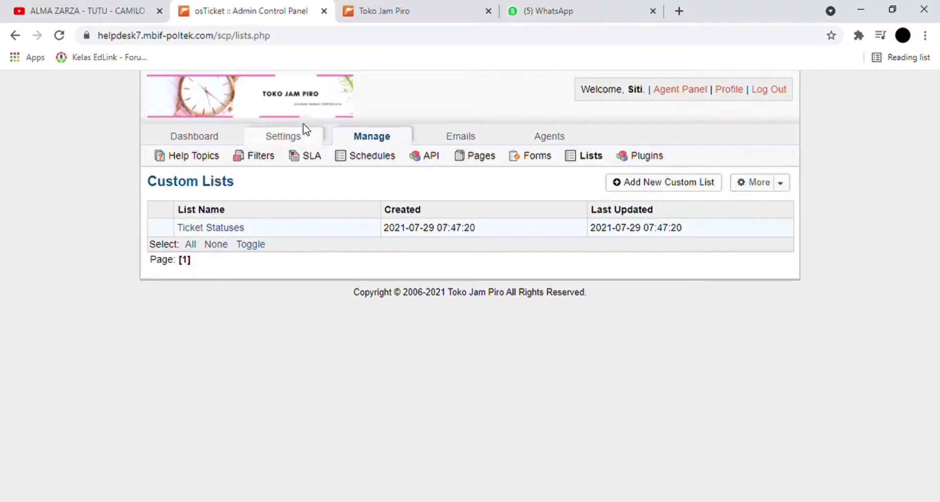
- Show the Email Addresses list with its three Normal-priority DIREKTUR addresses
{"action": "left_click", "coordinate": [473, 139]}
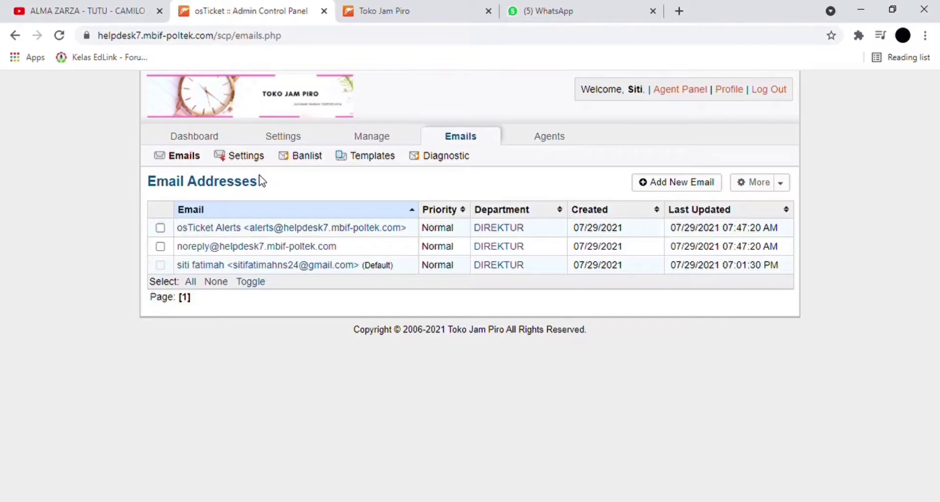
- Scroll through Email Settings and Options, noting the Default Template (HTML) and PHP mail MTA
{"action": "left_click", "coordinate": [246, 156]}
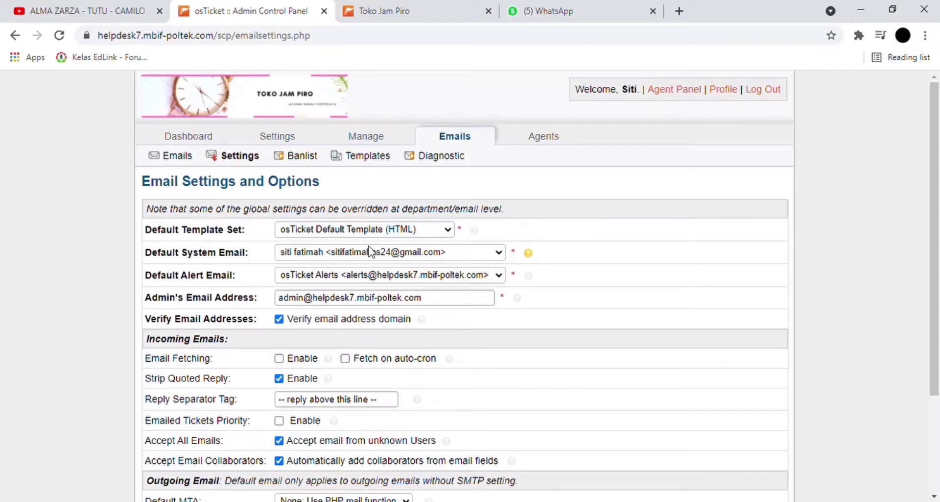
{"action": "scroll", "coordinate": [372, 252], "scroll_direction": "down", "scroll_amount": 1}
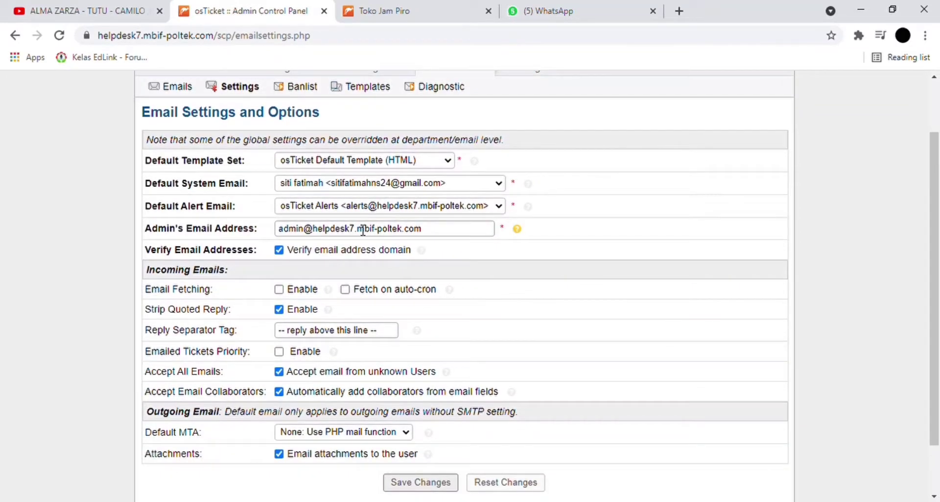
{"action": "scroll", "coordinate": [363, 231], "scroll_direction": "down", "scroll_amount": 1}
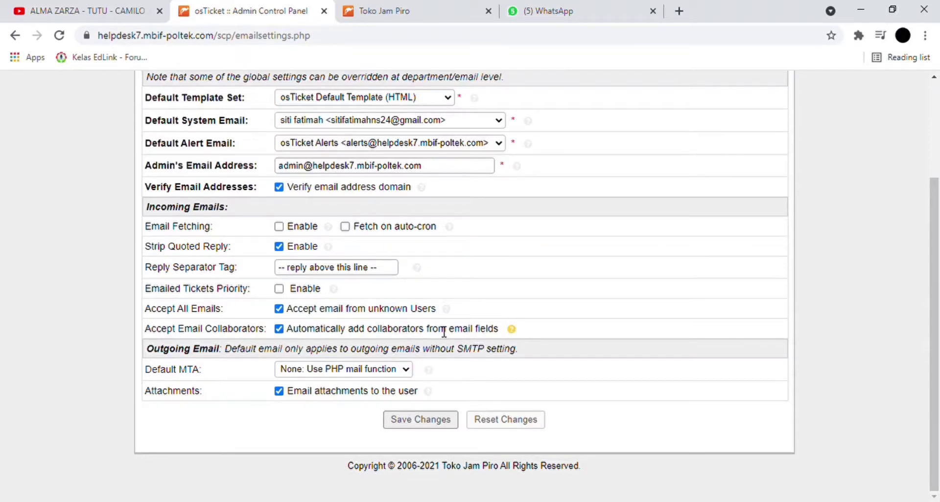
{"action": "scroll", "coordinate": [427, 196], "scroll_direction": "up", "scroll_amount": 3}
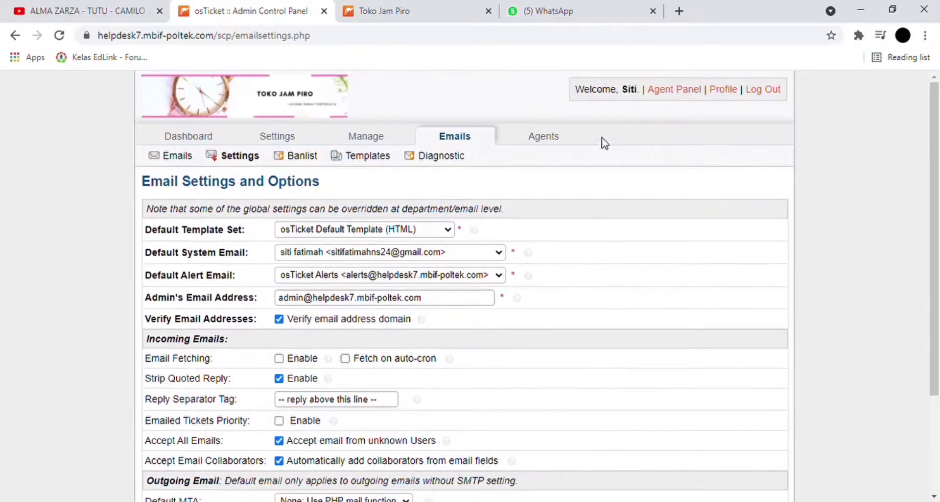
- View the Agents list, then switch to the Toko Jam Piro client portal home page
{"action": "mouse_move", "coordinate": [538, 137]}
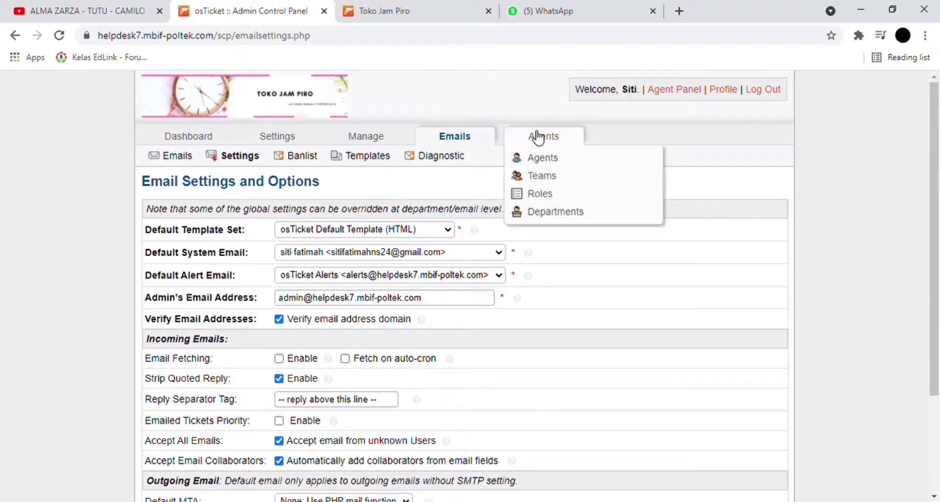
{"action": "left_click", "coordinate": [540, 138]}
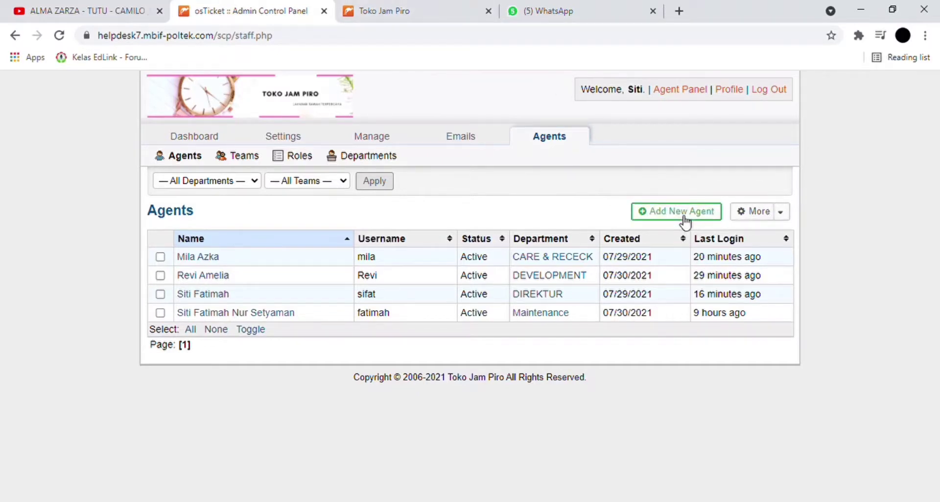
{"action": "left_click", "coordinate": [400, 9]}
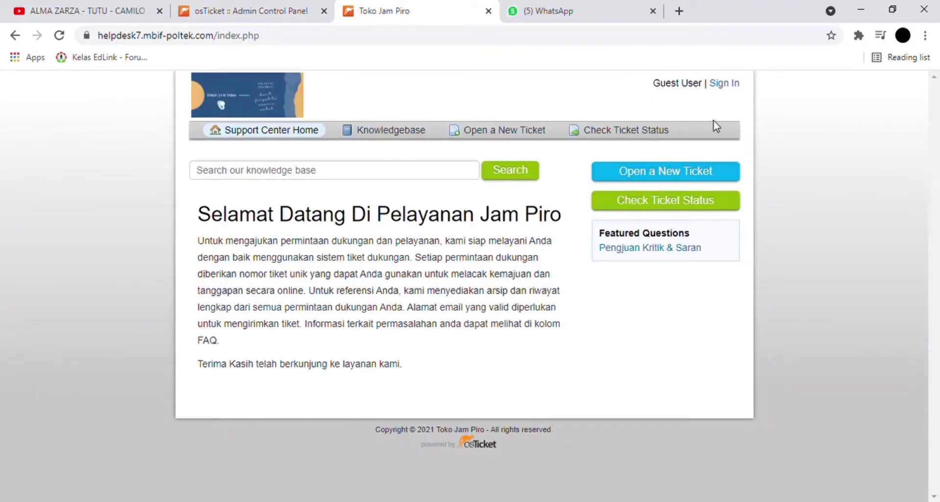
{"action": "left_click", "coordinate": [725, 85]}
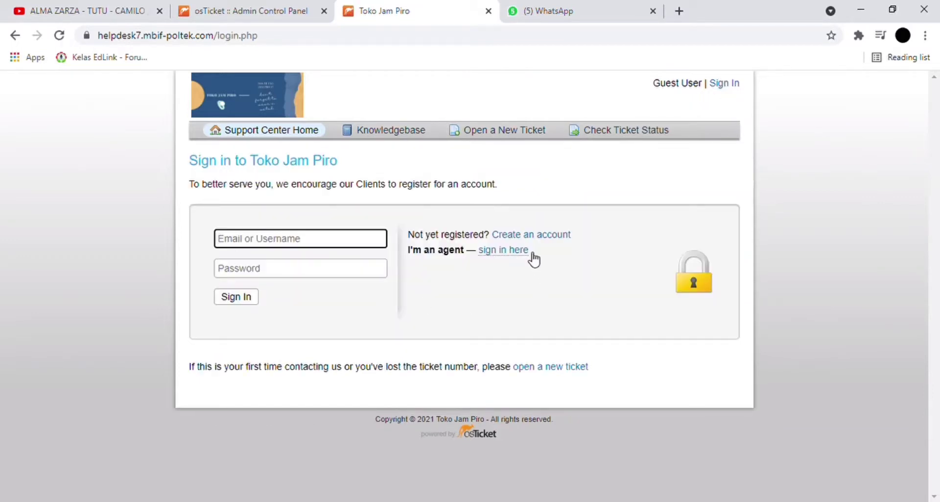
{"action": "left_click", "coordinate": [532, 237]}
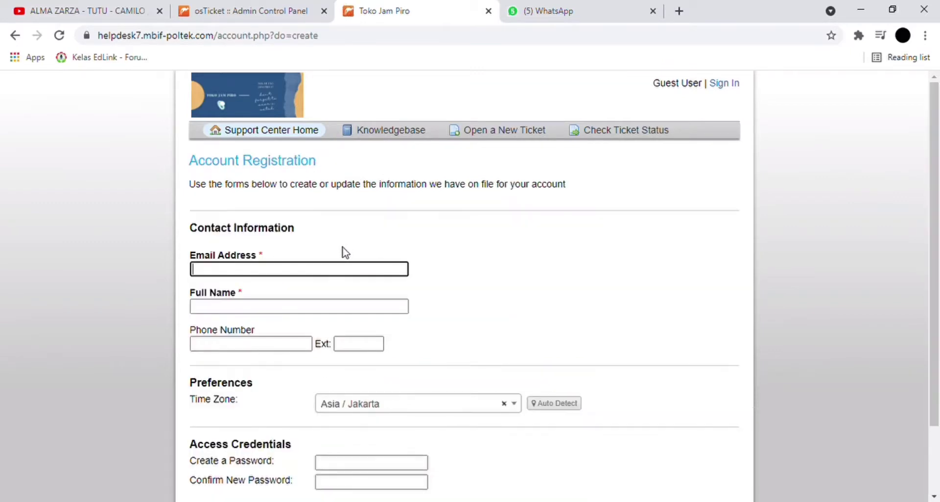
{"action": "scroll", "coordinate": [325, 378], "scroll_direction": "down", "scroll_amount": 2}
{"action": "scroll", "coordinate": [326, 377], "scroll_direction": "up", "scroll_amount": 1}
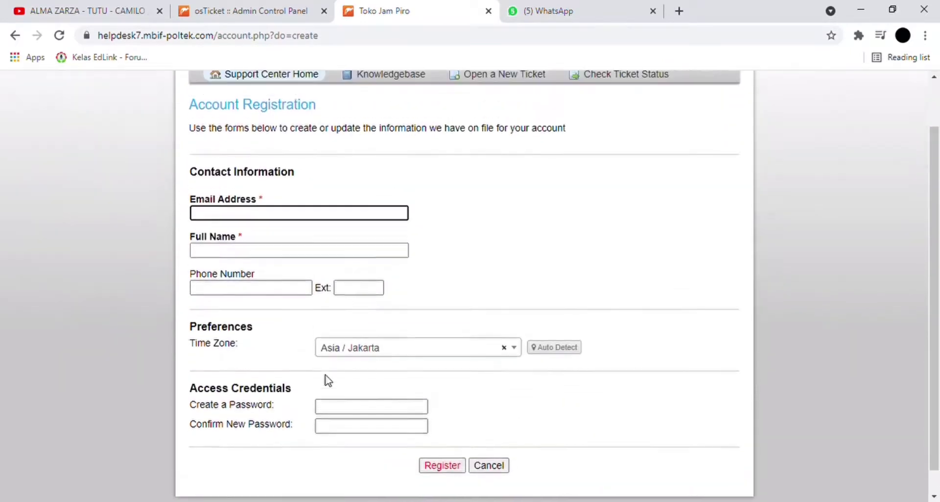
{"action": "scroll", "coordinate": [325, 377], "scroll_direction": "down", "scroll_amount": 2}
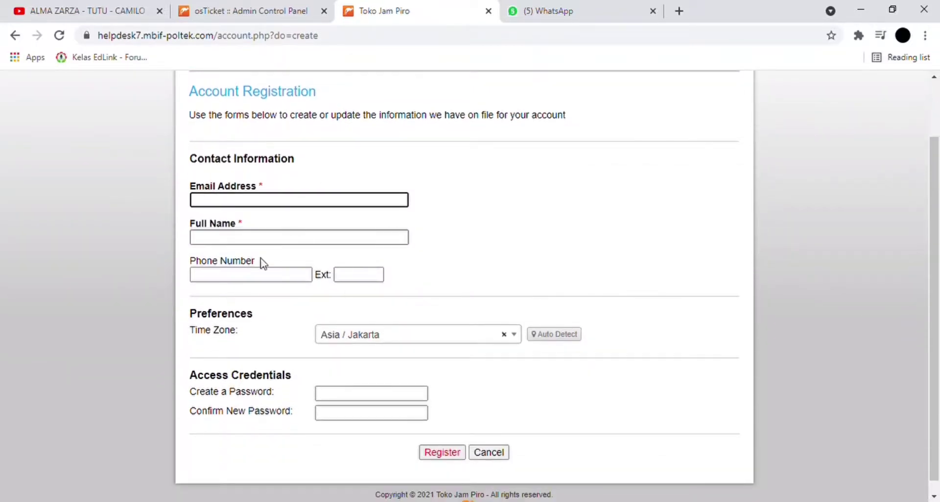
{"action": "scroll", "coordinate": [518, 375], "scroll_direction": "up", "scroll_amount": 2}
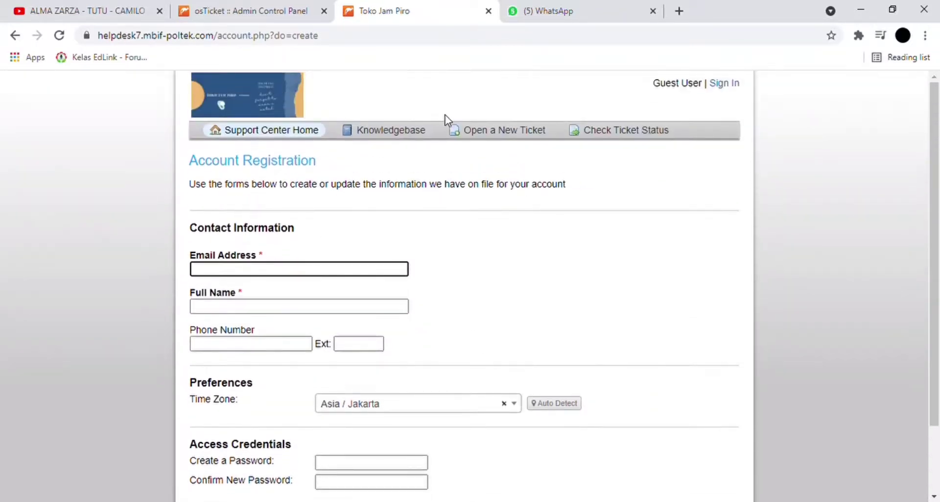
{"action": "scroll", "coordinate": [391, 237], "scroll_direction": "down", "scroll_amount": 2}
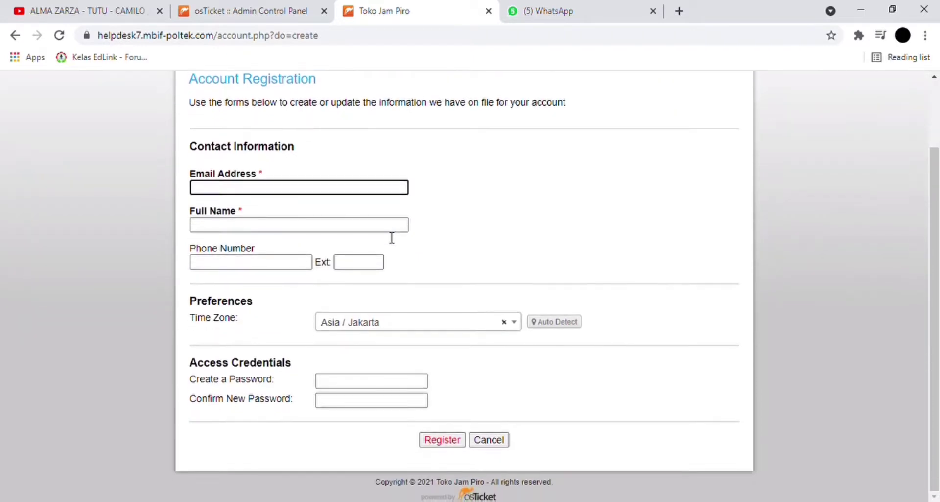
{"action": "scroll", "coordinate": [391, 237], "scroll_direction": "up", "scroll_amount": 2}
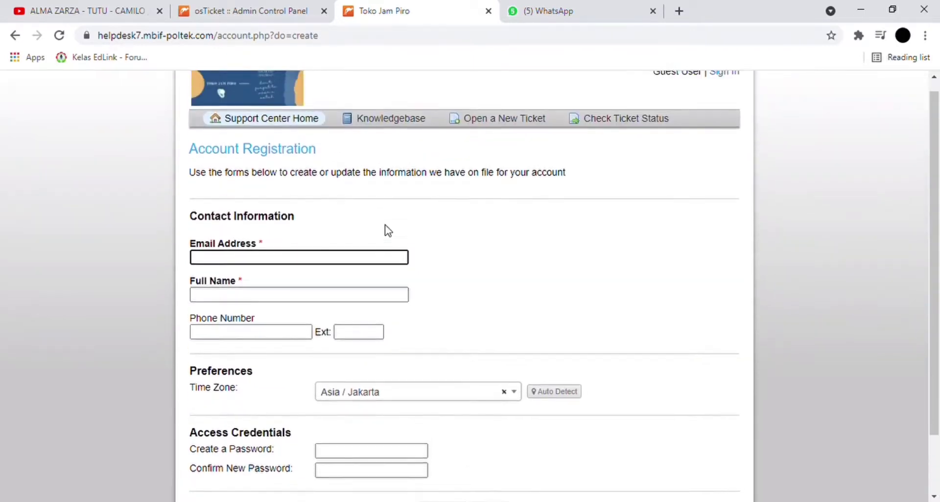
{"action": "scroll", "coordinate": [392, 235], "scroll_direction": "up", "scroll_amount": 1}
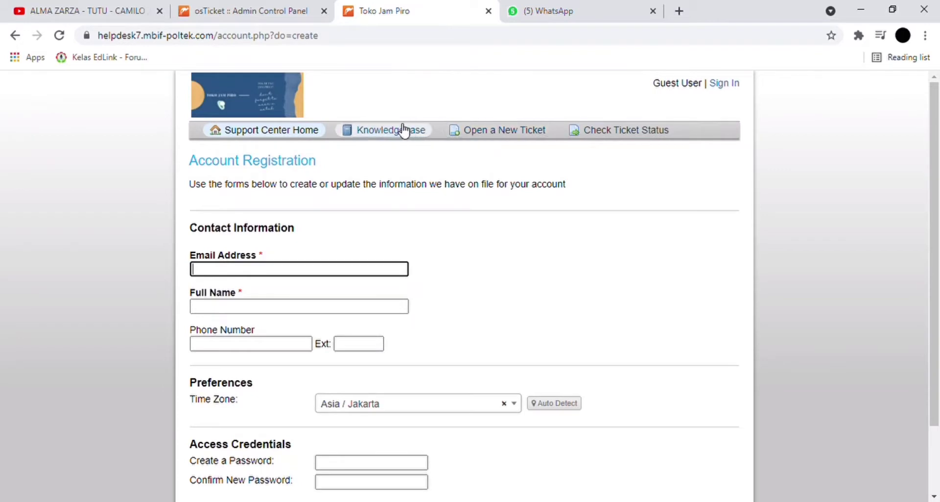
{"action": "key", "text": "alt+Tab"}
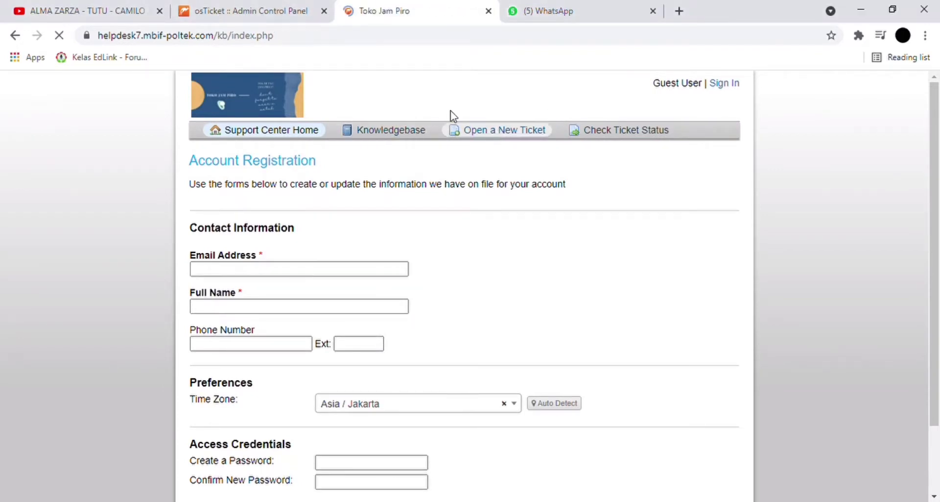
{"action": "left_click", "coordinate": [274, 129]}
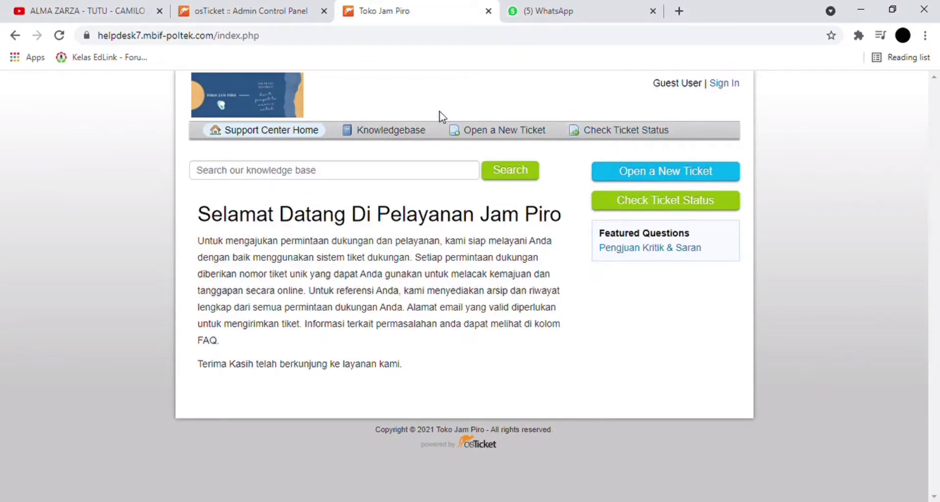
{"action": "left_click", "coordinate": [230, 11]}
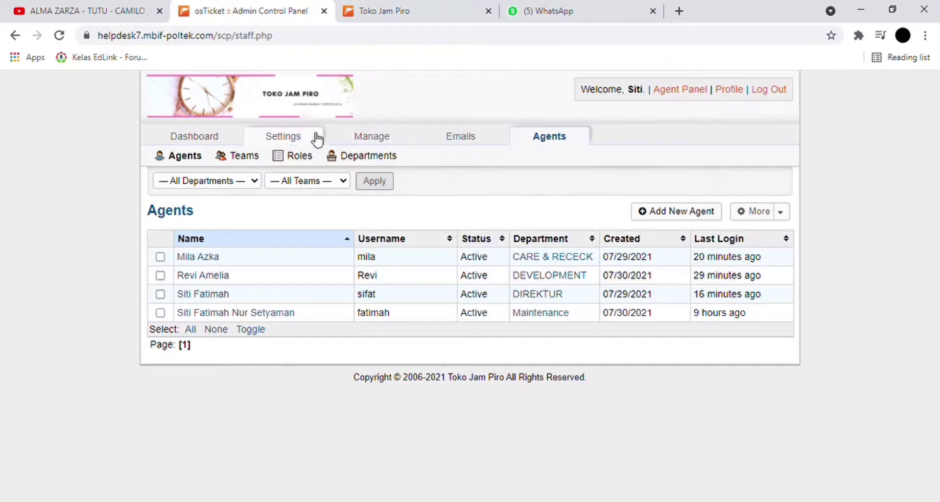
- Add an agent to Team Kebijakan, save it, and return to the Agent Panel's Open tickets queue
{"action": "left_click", "coordinate": [254, 159]}
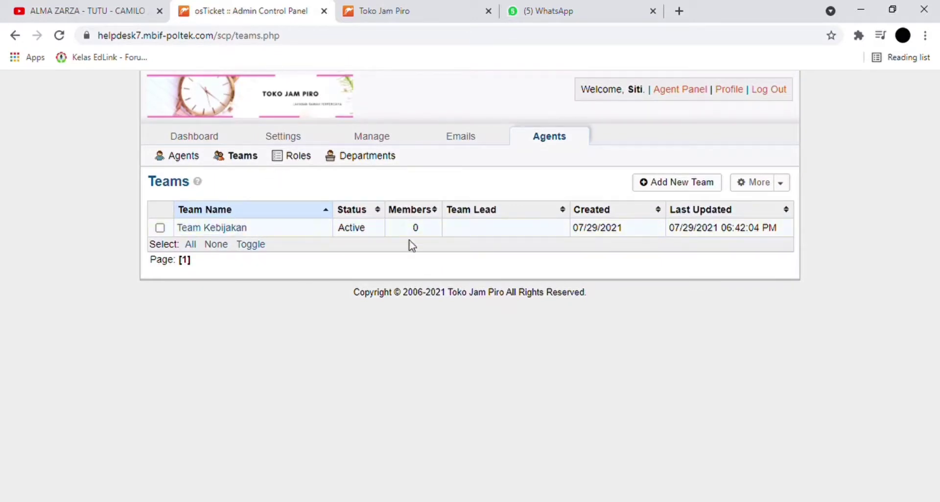
{"action": "left_click", "coordinate": [240, 229]}
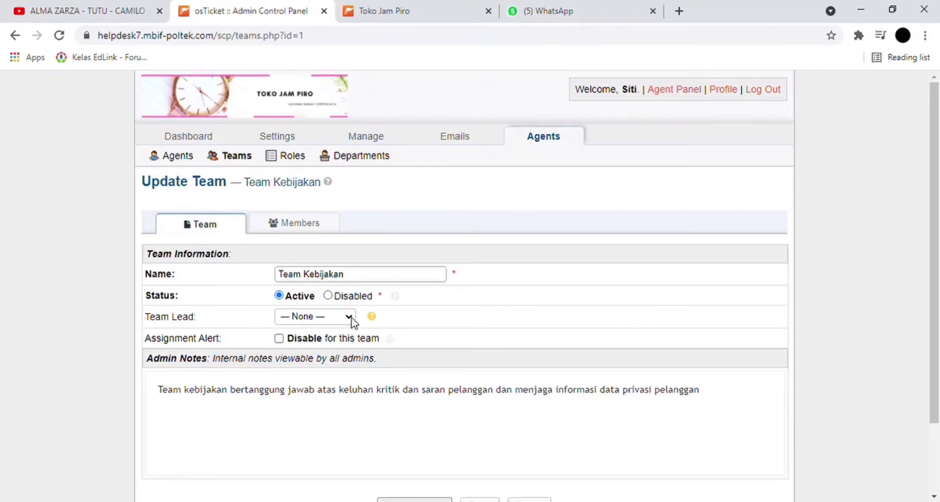
{"action": "left_click", "coordinate": [336, 320]}
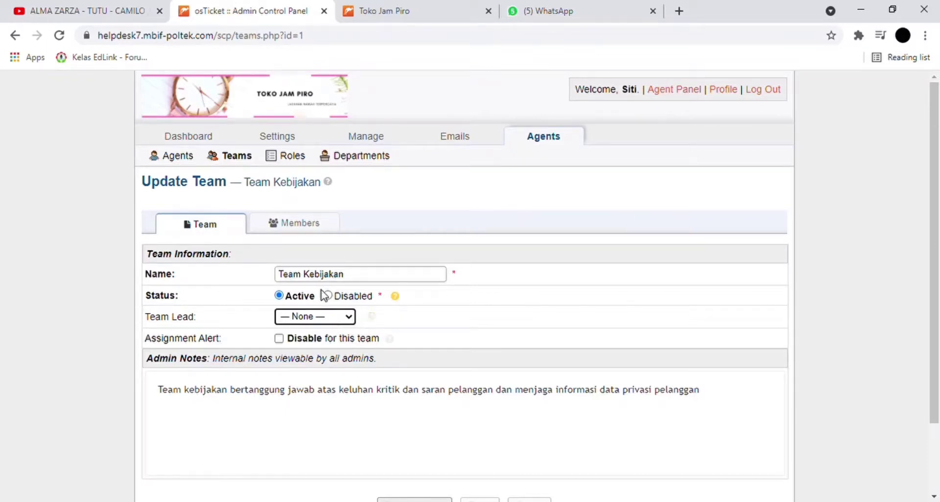
{"action": "left_click", "coordinate": [321, 230]}
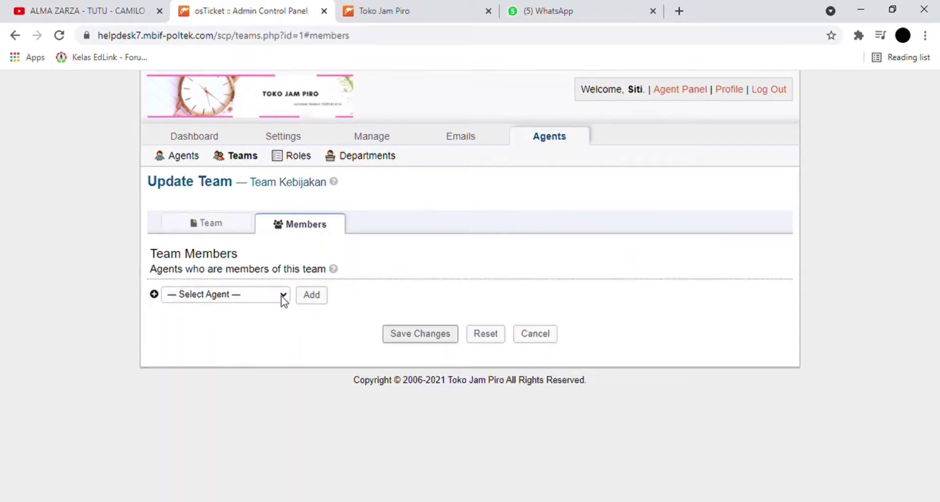
{"action": "left_click", "coordinate": [232, 345]}
{"action": "left_click", "coordinate": [396, 336]}
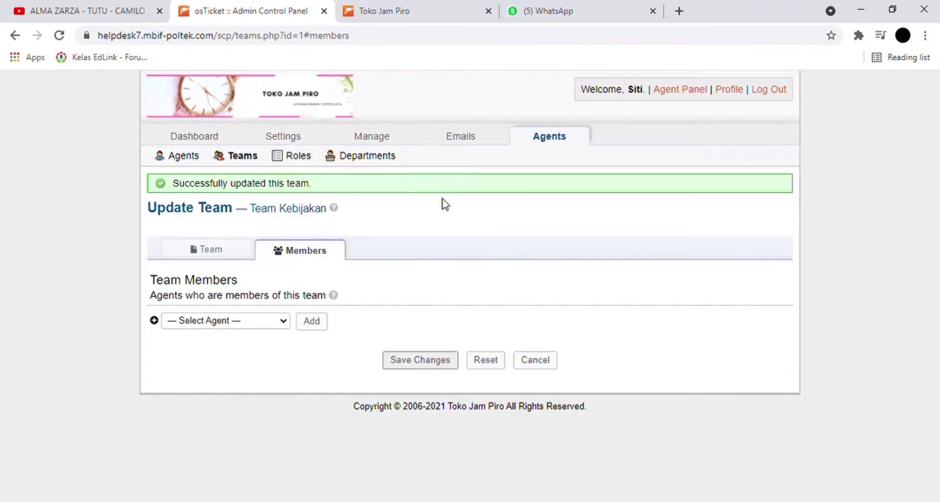
{"action": "mouse_move", "coordinate": [396, 151]}
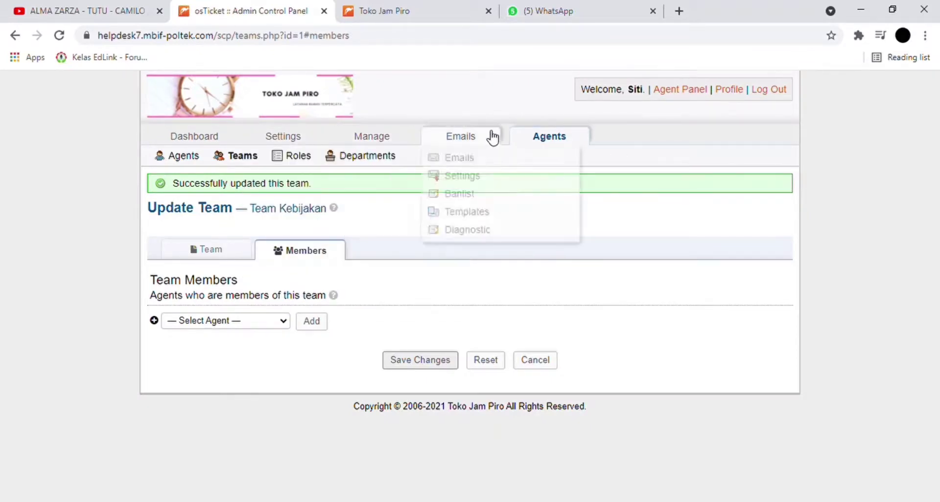
{"action": "left_click", "coordinate": [689, 89]}
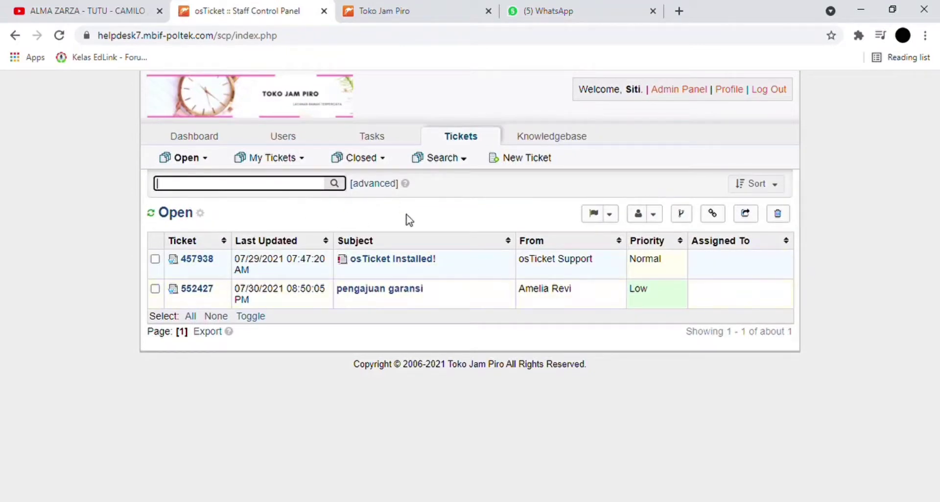
- Open the staff Dashboard's Ticket Activity chart covering 07-29-2021 to 07-30-2021
{"action": "mouse_move", "coordinate": [185, 150]}
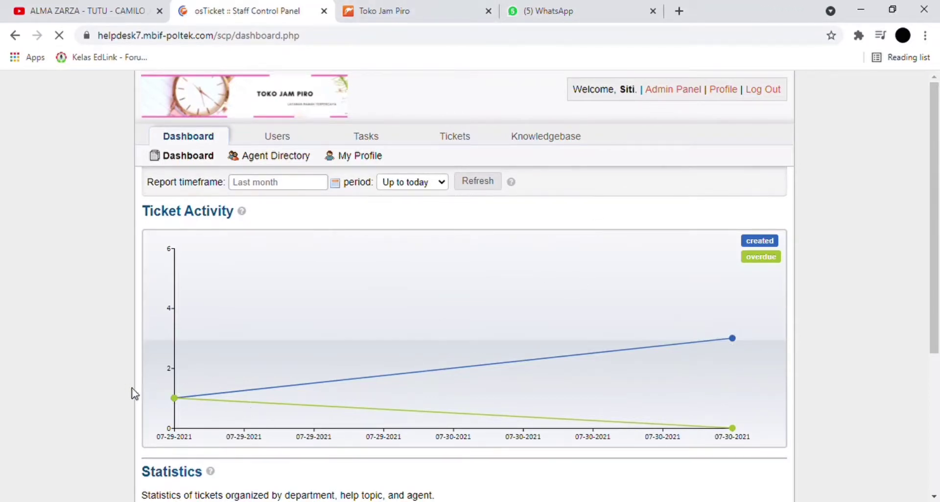
- Set the report timeframe to start 30 July 2021 with a One Week period and refresh
{"action": "scroll", "coordinate": [755, 384], "scroll_direction": "down", "scroll_amount": 5}
{"action": "scroll", "coordinate": [750, 385], "scroll_direction": "up", "scroll_amount": 5}
{"action": "scroll", "coordinate": [752, 387], "scroll_direction": "down", "scroll_amount": 5}
{"action": "scroll", "coordinate": [750, 386], "scroll_direction": "up", "scroll_amount": 5}
{"action": "left_click_drag", "start_coordinate": [937, 312], "coordinate": [938, 286]}
{"action": "left_click", "coordinate": [310, 188]}
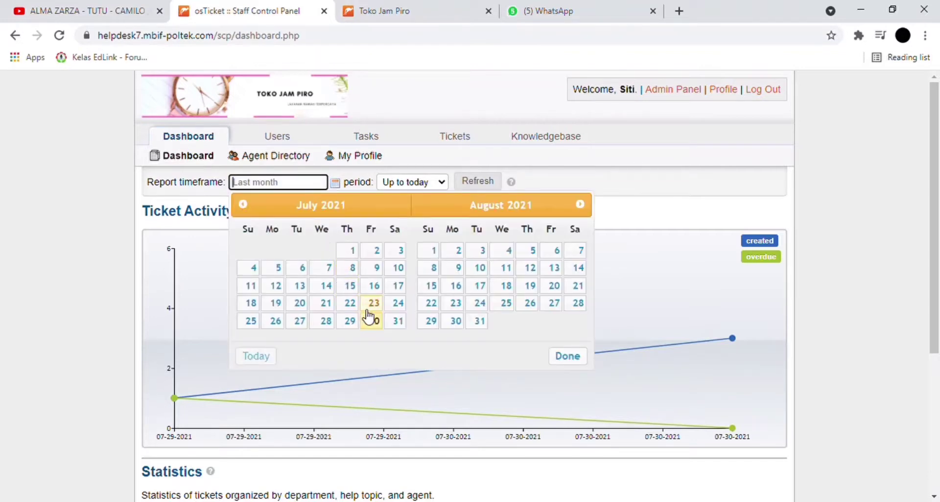
{"action": "left_click", "coordinate": [395, 255]}
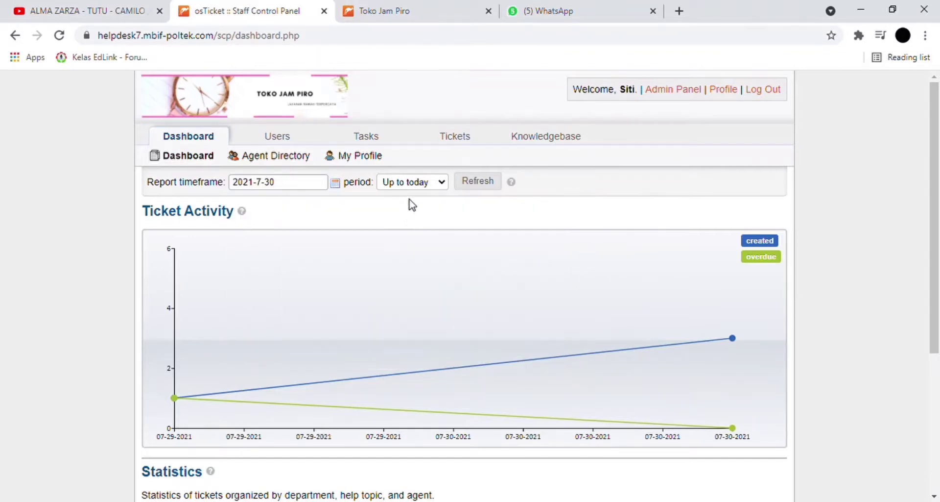
{"action": "left_click", "coordinate": [441, 189]}
{"action": "left_click", "coordinate": [432, 208]}
{"action": "scroll", "coordinate": [466, 271], "scroll_direction": "down", "scroll_amount": 1}
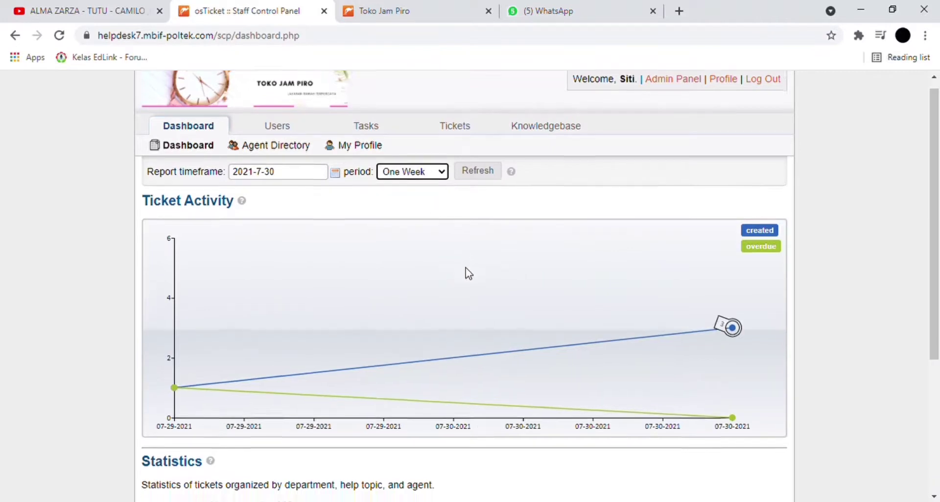
{"action": "left_click", "coordinate": [477, 113]}
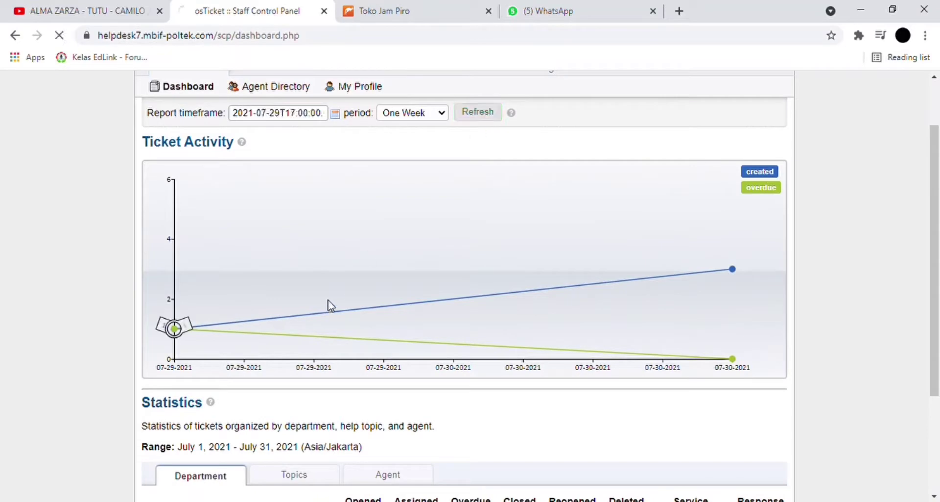
{"action": "scroll", "coordinate": [331, 305], "scroll_direction": "down", "scroll_amount": 2}
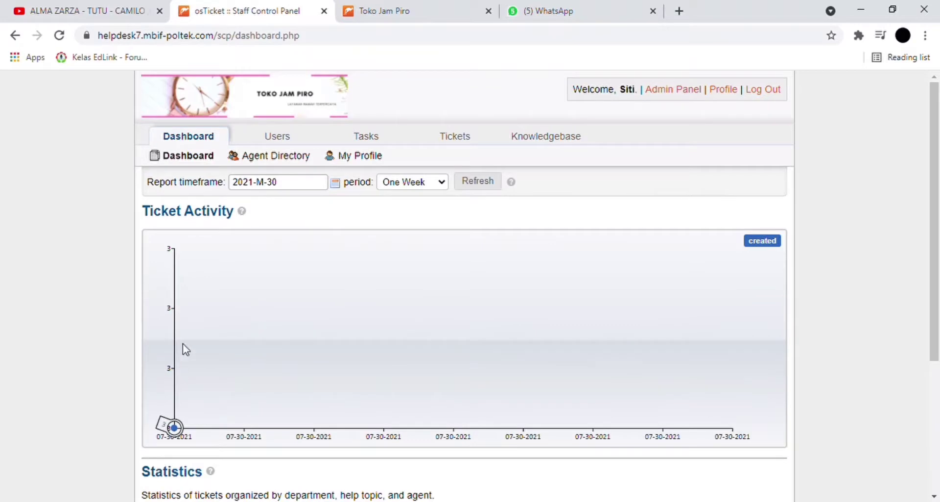
- Re-pick 30 July with One Week and reload the July 30 – August 6 statistics
{"action": "left_click", "coordinate": [350, 187]}
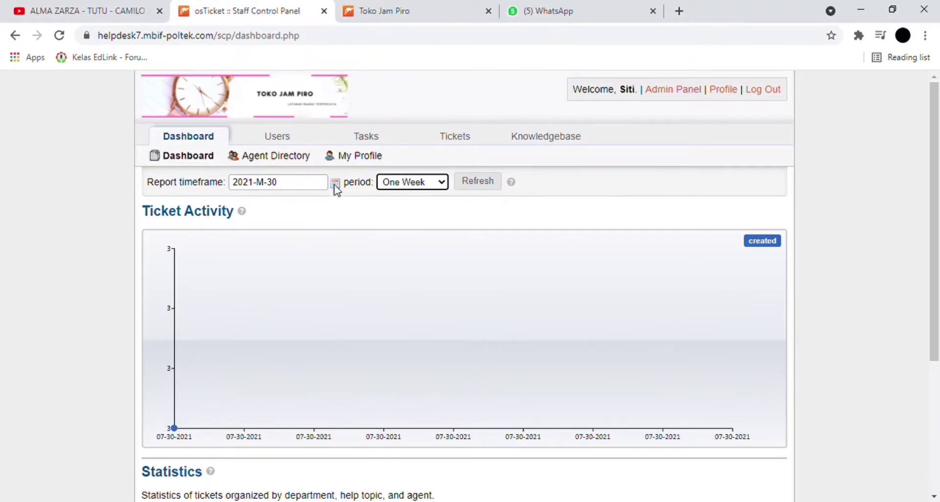
{"action": "left_click", "coordinate": [335, 185]}
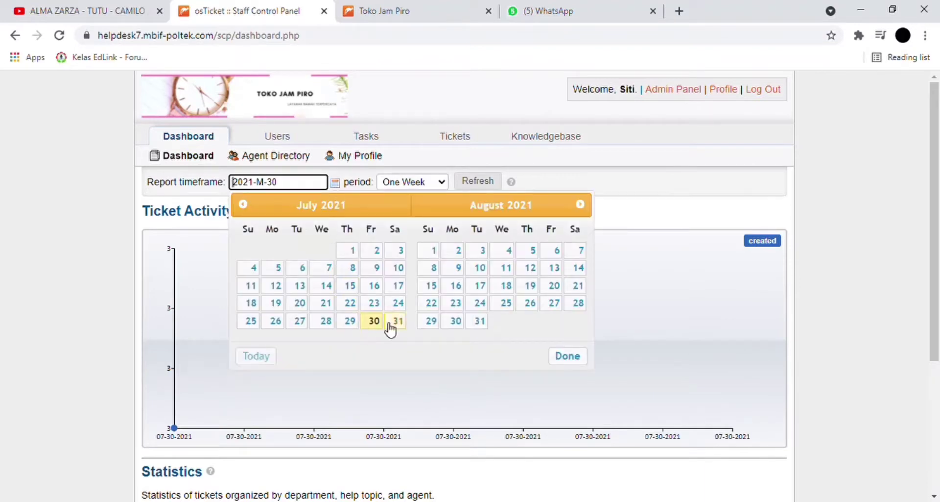
{"action": "left_click", "coordinate": [376, 323]}
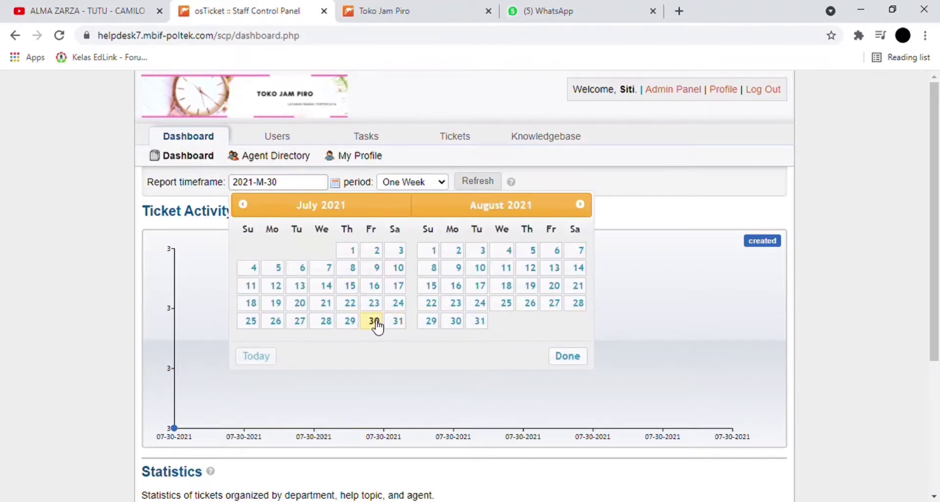
{"action": "left_click", "coordinate": [487, 186]}
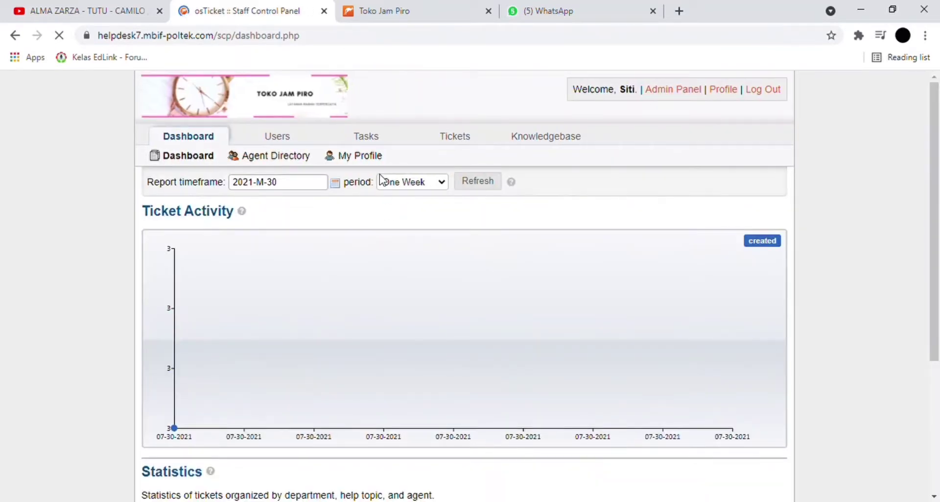
{"action": "scroll", "coordinate": [392, 183], "scroll_direction": "down", "scroll_amount": 1}
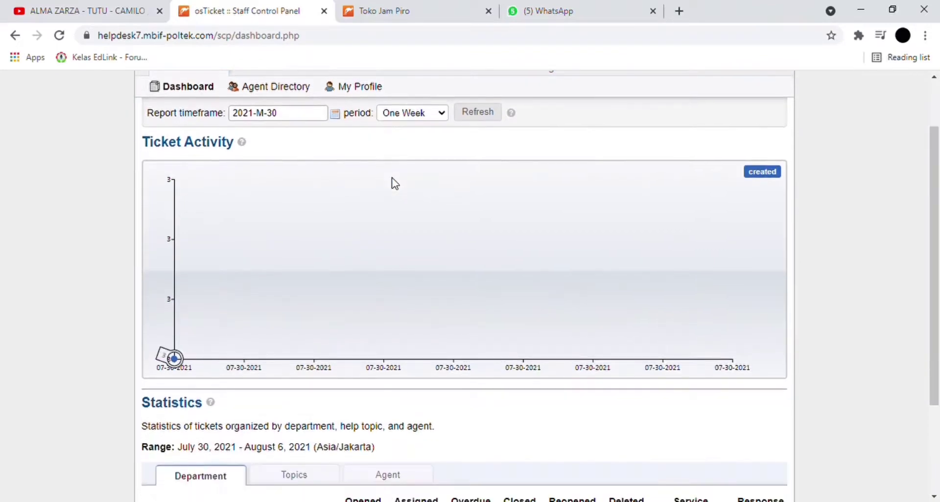
{"action": "scroll", "coordinate": [395, 183], "scroll_direction": "down", "scroll_amount": 2}
{"action": "scroll", "coordinate": [395, 183], "scroll_direction": "up", "scroll_amount": 3}
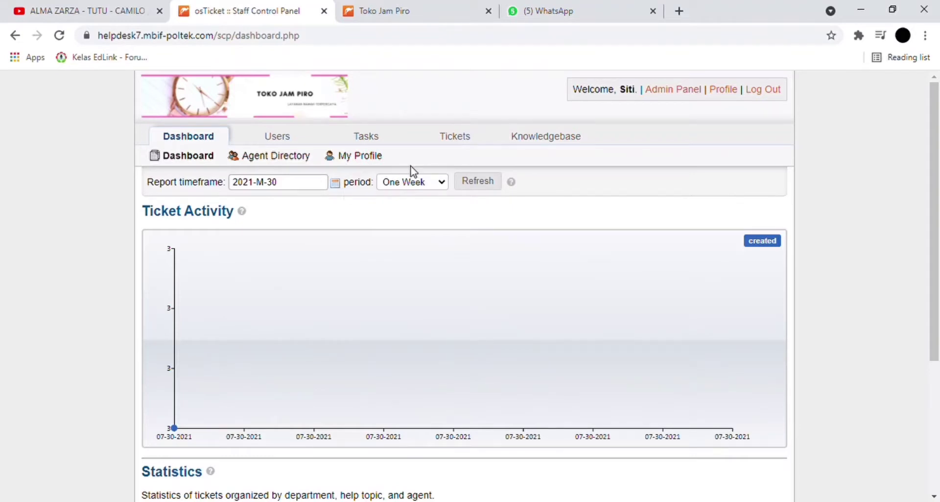
{"action": "scroll", "coordinate": [336, 195], "scroll_direction": "down", "scroll_amount": 4}
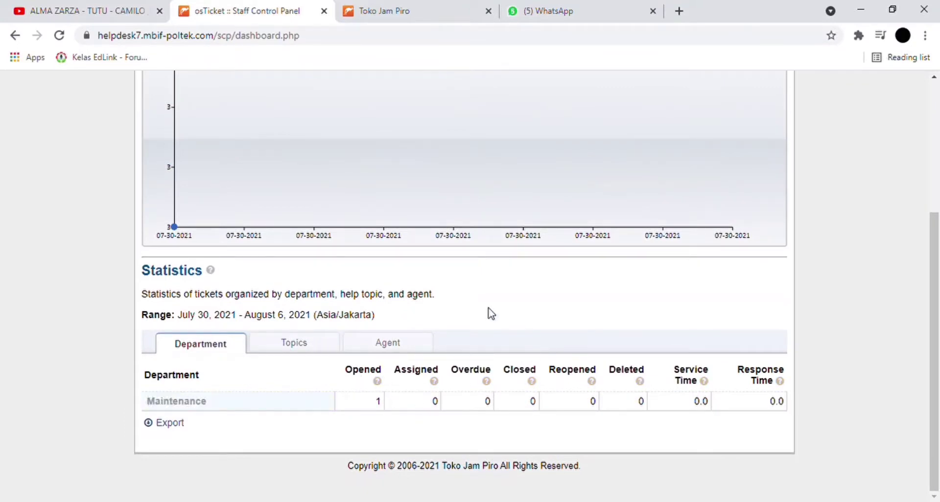
- View ticket statistics by Topics and by Agent, then open the User Directory of six users
{"action": "left_click", "coordinate": [325, 343]}
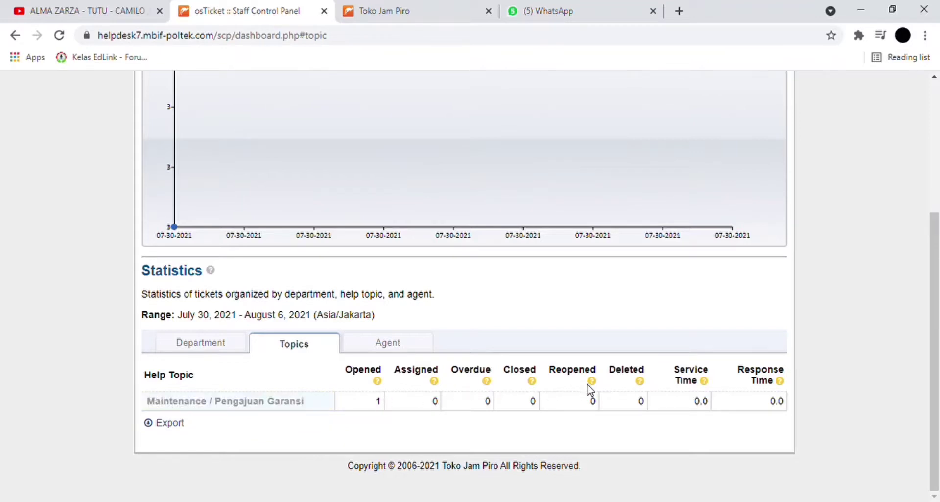
{"action": "left_click", "coordinate": [387, 345]}
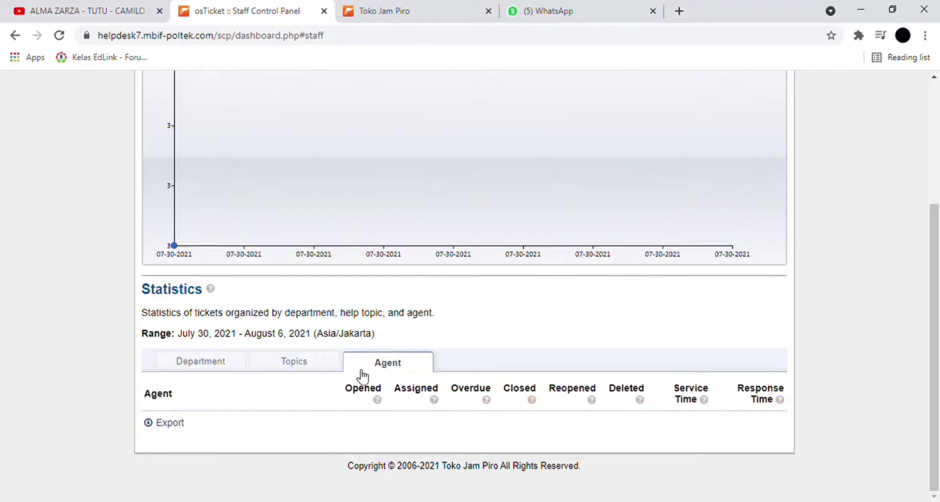
{"action": "scroll", "coordinate": [443, 346], "scroll_direction": "up", "scroll_amount": 5}
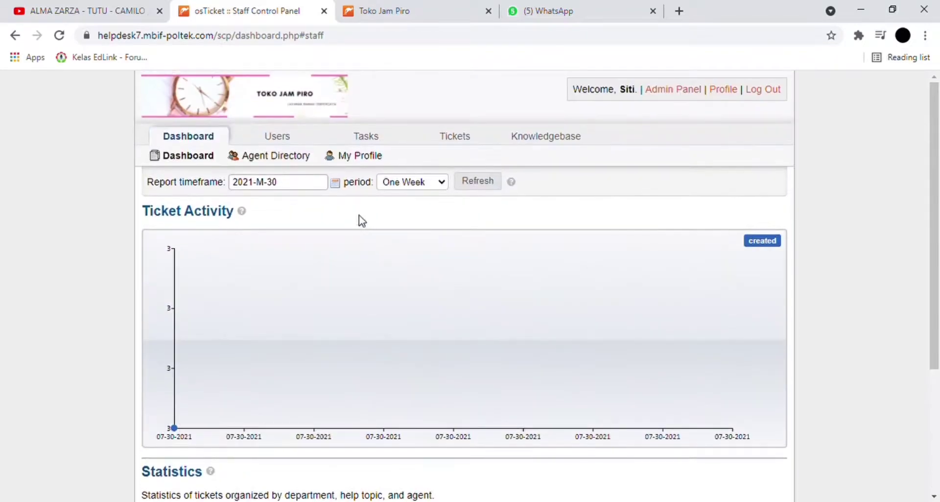
{"action": "left_click", "coordinate": [291, 138]}
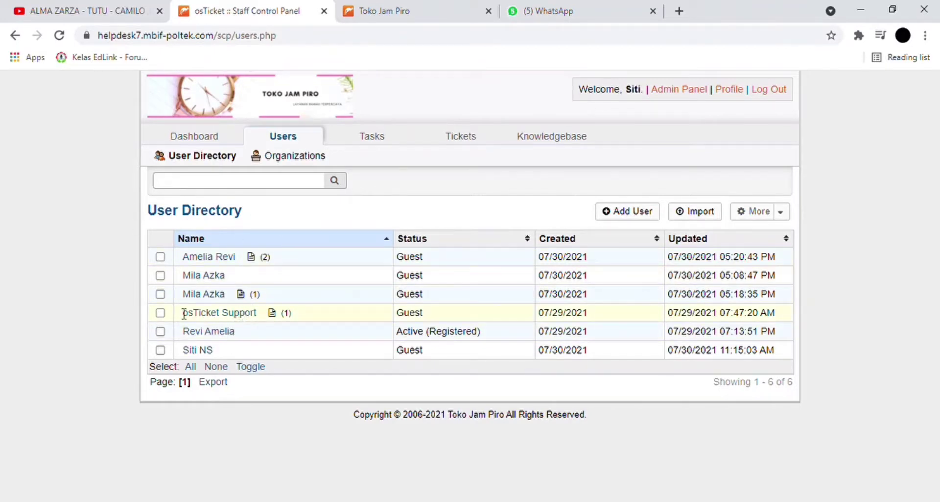
- Glance at the Toko Jam Piro support center page, then return to staff and open Tasks
{"action": "left_click", "coordinate": [429, 7]}
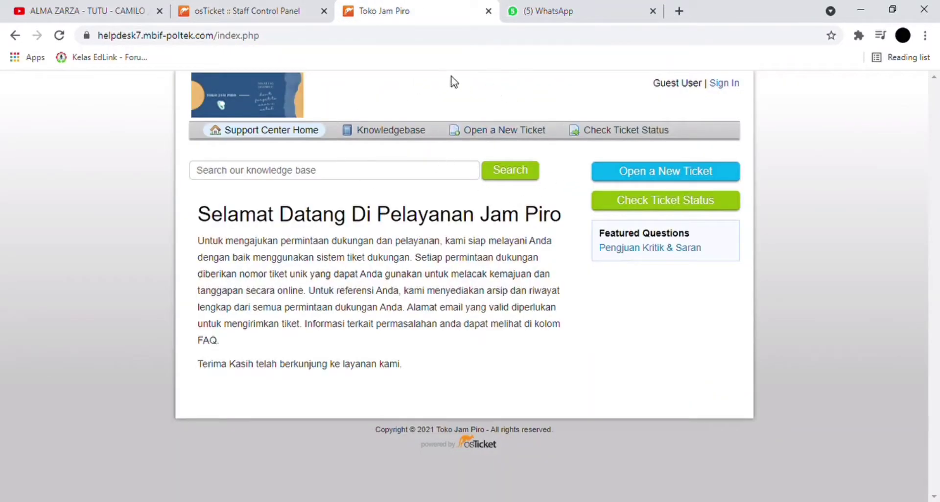
{"action": "left_click", "coordinate": [289, 6]}
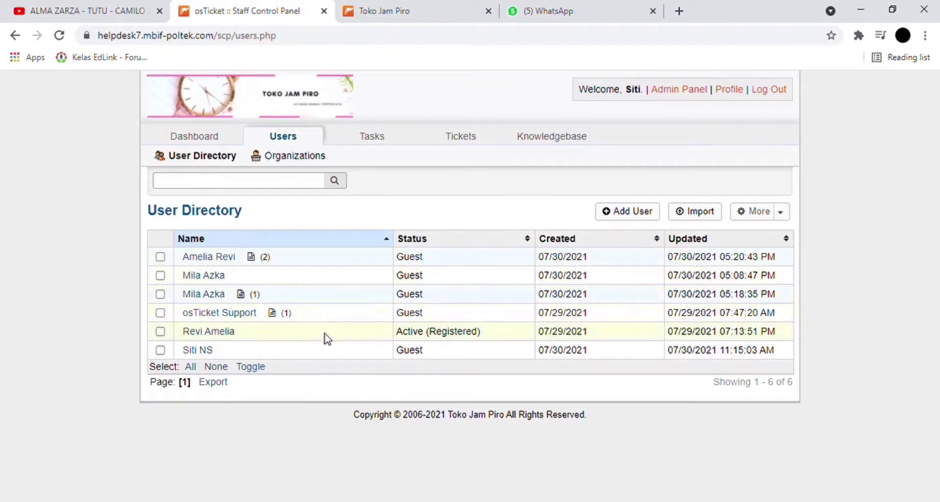
{"action": "mouse_move", "coordinate": [363, 174]}
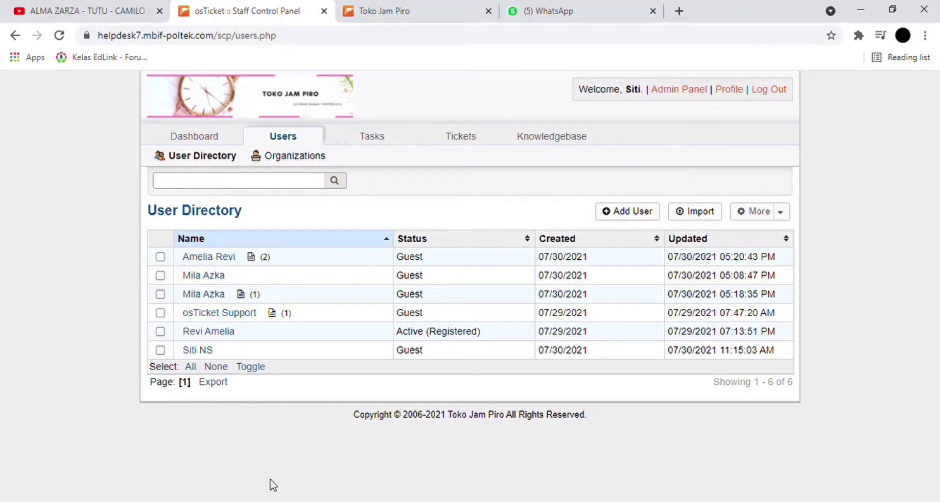
{"action": "left_click", "coordinate": [351, 144]}
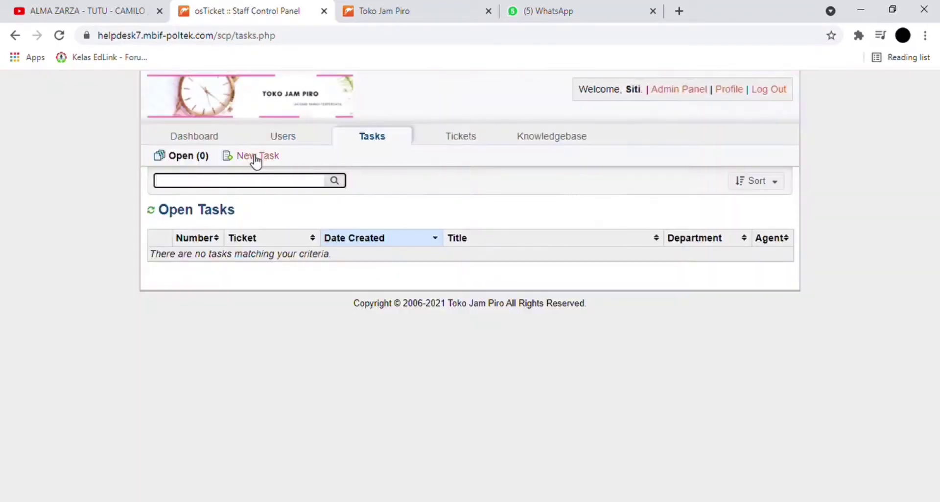
- Review the two open tickets, then go to the Knowledgebase FAQs
{"action": "left_click", "coordinate": [455, 141]}
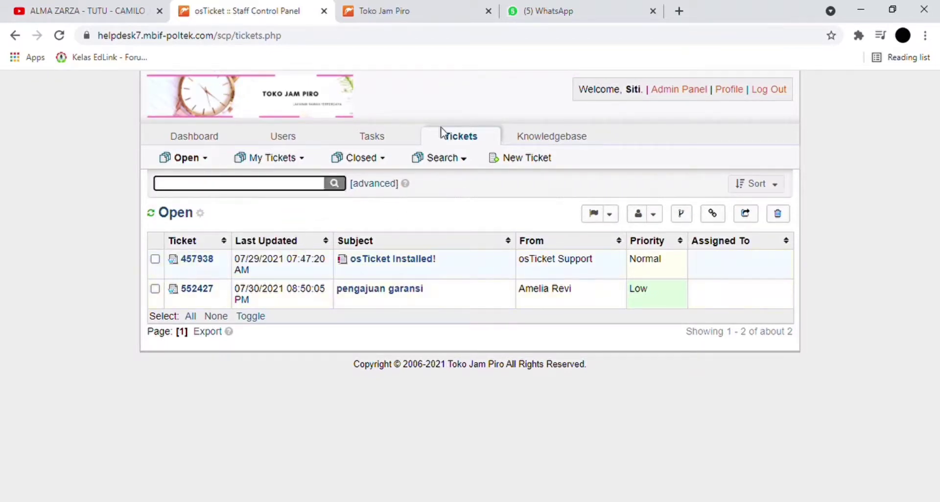
{"action": "mouse_move", "coordinate": [531, 132]}
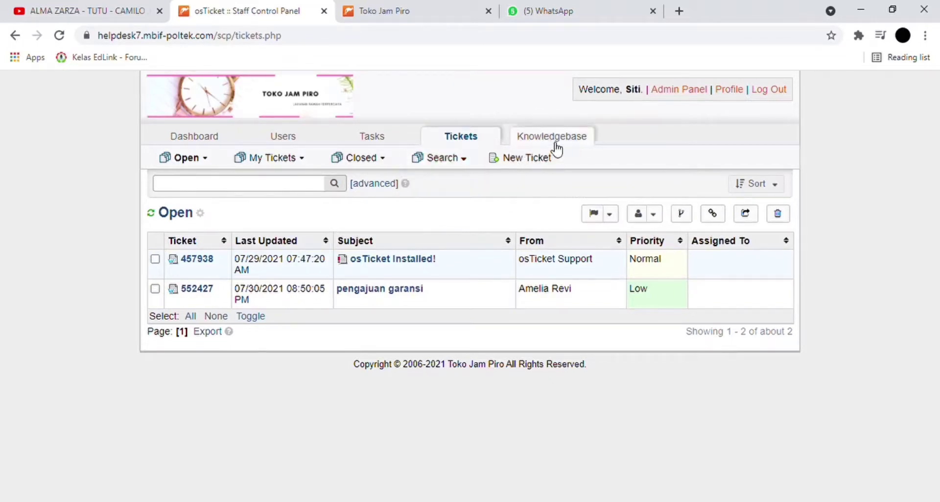
{"action": "left_click", "coordinate": [552, 140]}
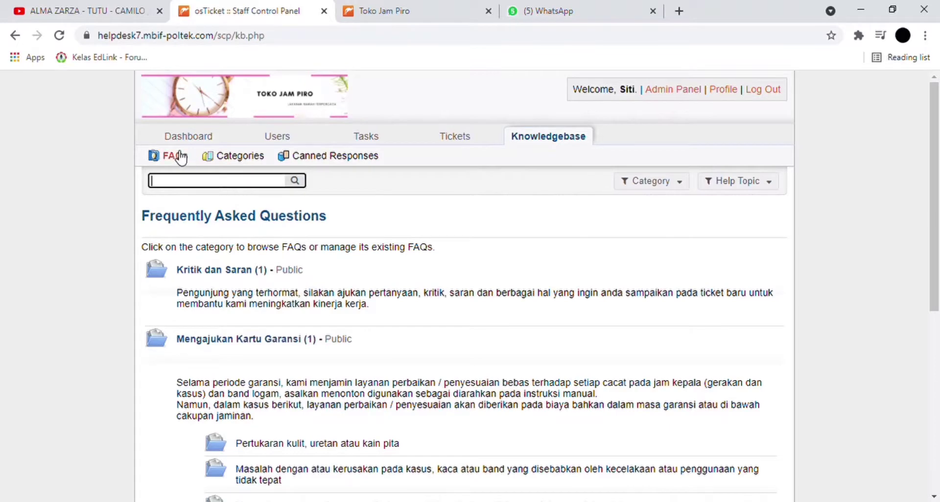
- Open the Knowledgebase Categories listing the three FAQ categories
{"action": "left_click", "coordinate": [233, 158]}
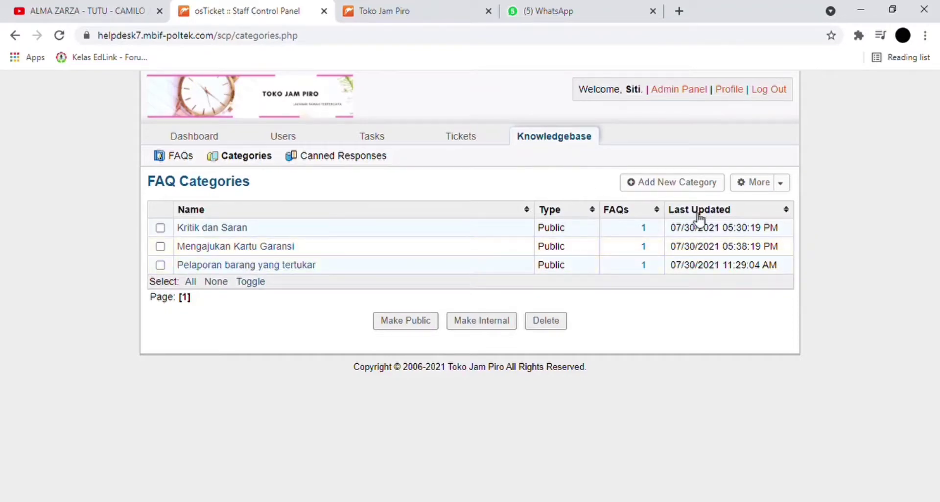
- Look over the new FAQ category form, then go back to the categories list
{"action": "left_click", "coordinate": [686, 187]}
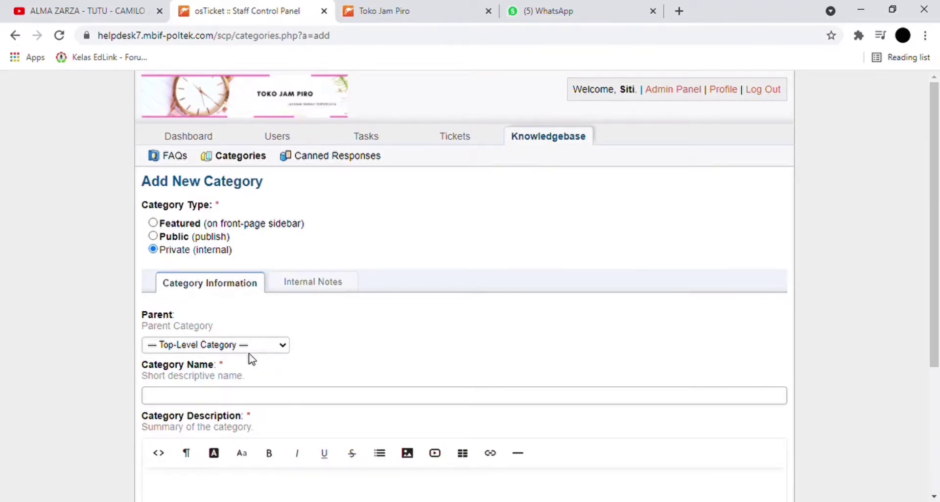
{"action": "scroll", "coordinate": [250, 359], "scroll_direction": "down", "scroll_amount": 1}
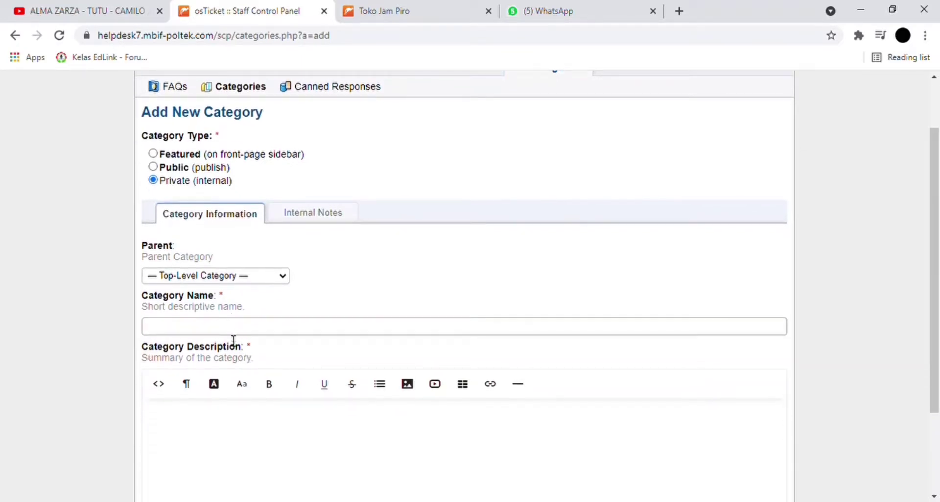
{"action": "scroll", "coordinate": [234, 131], "scroll_direction": "up", "scroll_amount": 1}
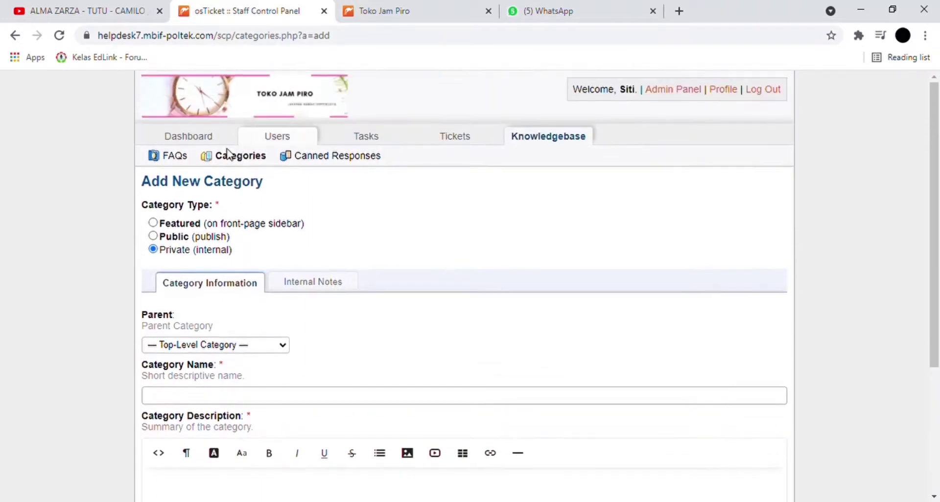
{"action": "left_click", "coordinate": [222, 157]}
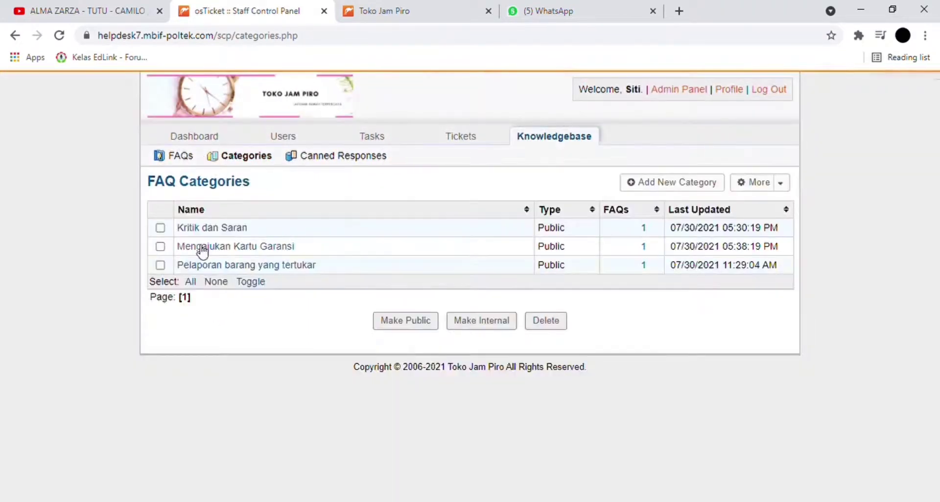
- Browse all FAQs, glance at the customer site, then open the Kritik dan Saran category
{"action": "left_click", "coordinate": [180, 157]}
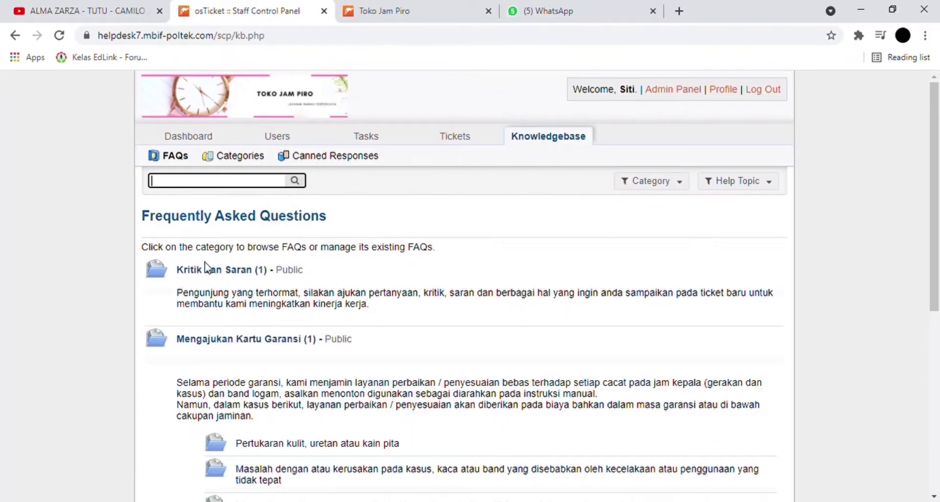
{"action": "scroll", "coordinate": [297, 330], "scroll_direction": "down", "scroll_amount": 7}
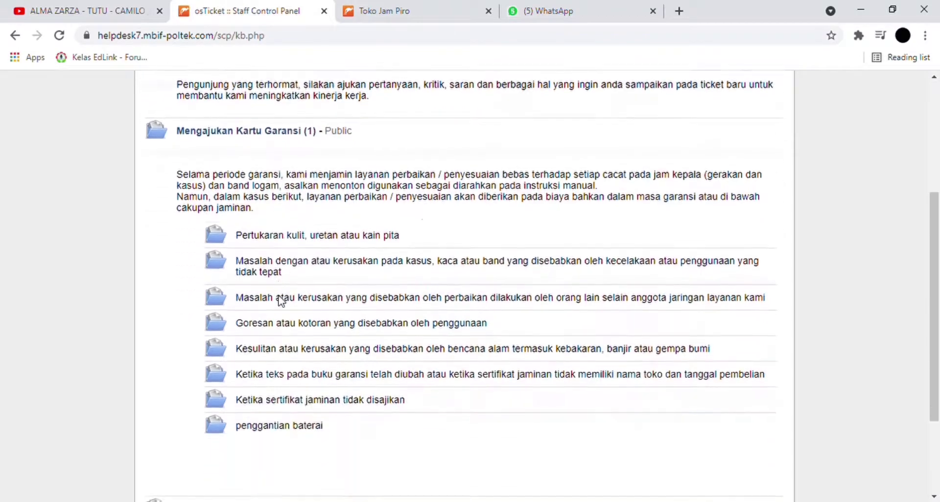
{"action": "scroll", "coordinate": [307, 273], "scroll_direction": "up", "scroll_amount": 7}
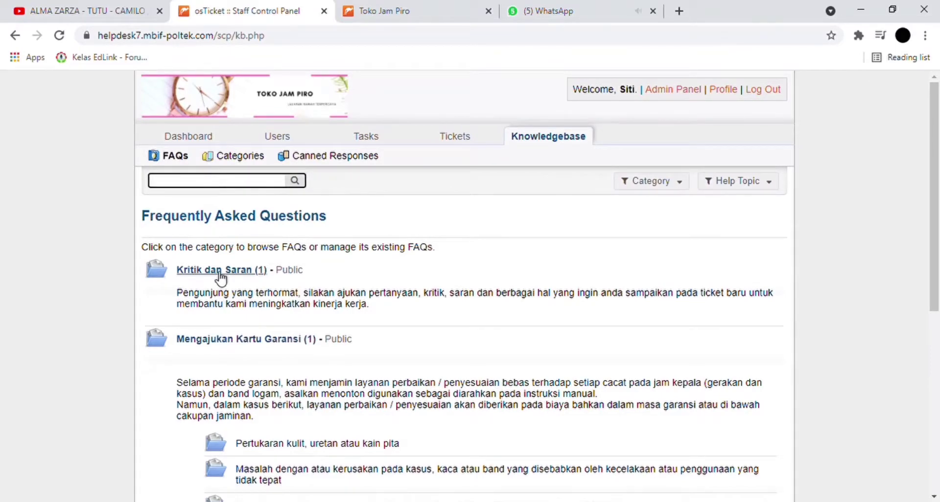
{"action": "left_click", "coordinate": [431, 10]}
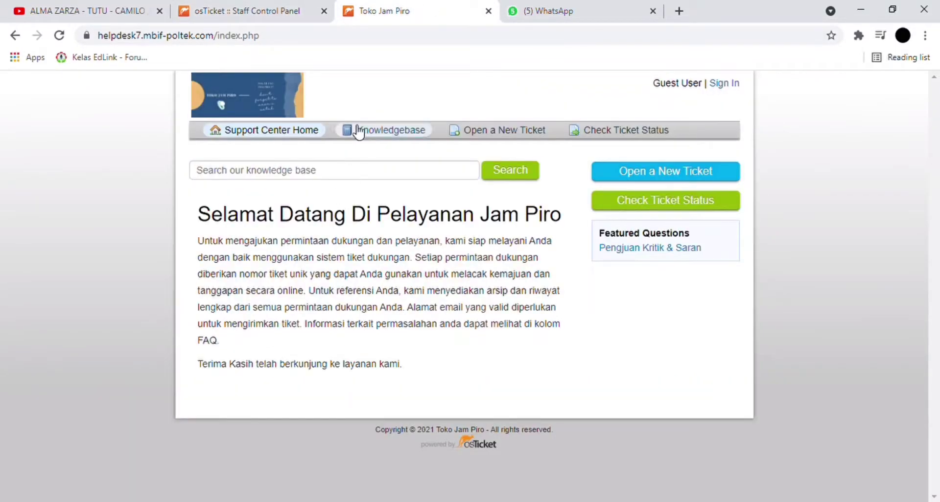
{"action": "left_click", "coordinate": [243, 12]}
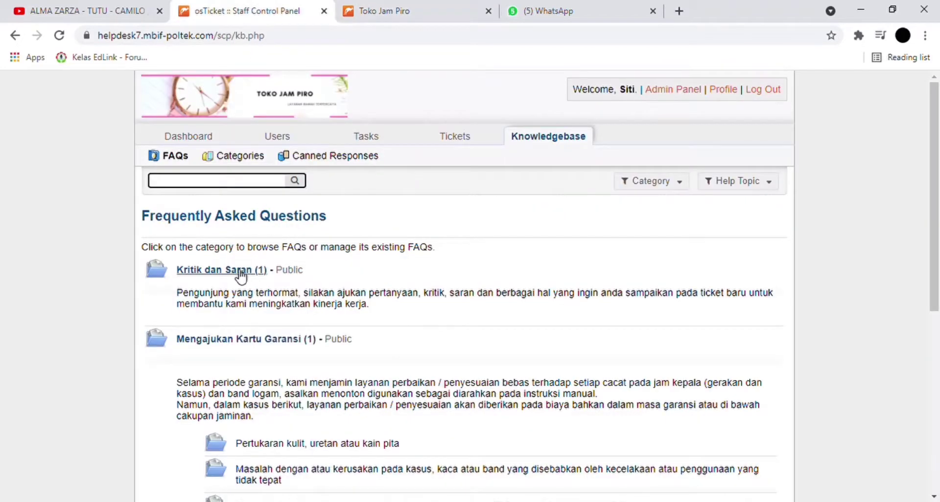
{"action": "left_click", "coordinate": [241, 277]}
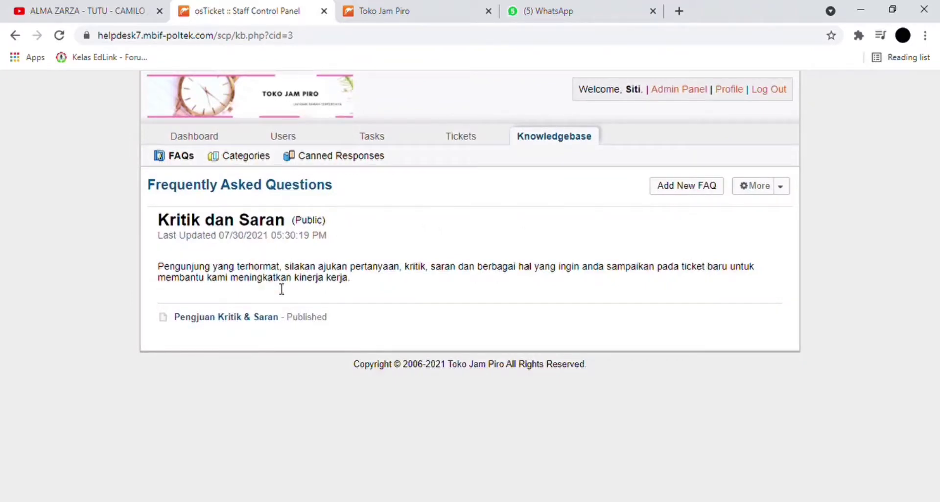
{"action": "left_click", "coordinate": [689, 186]}
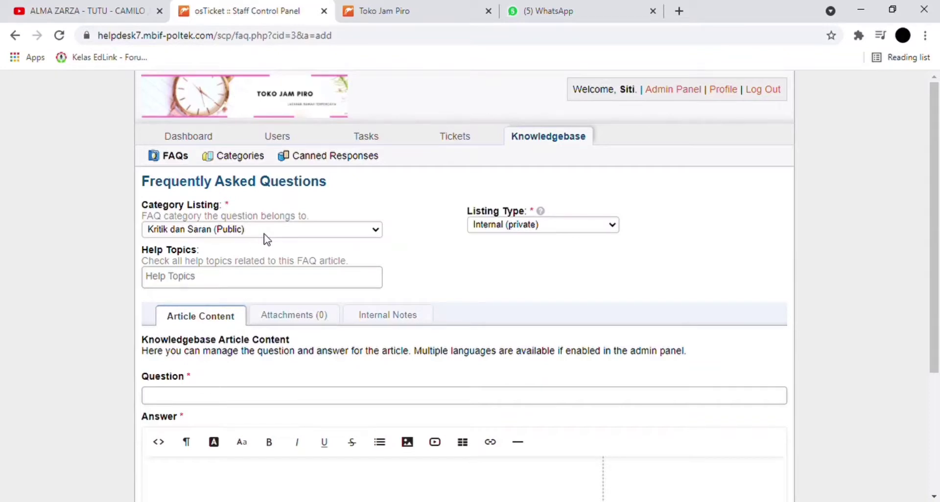
{"action": "left_click", "coordinate": [271, 279]}
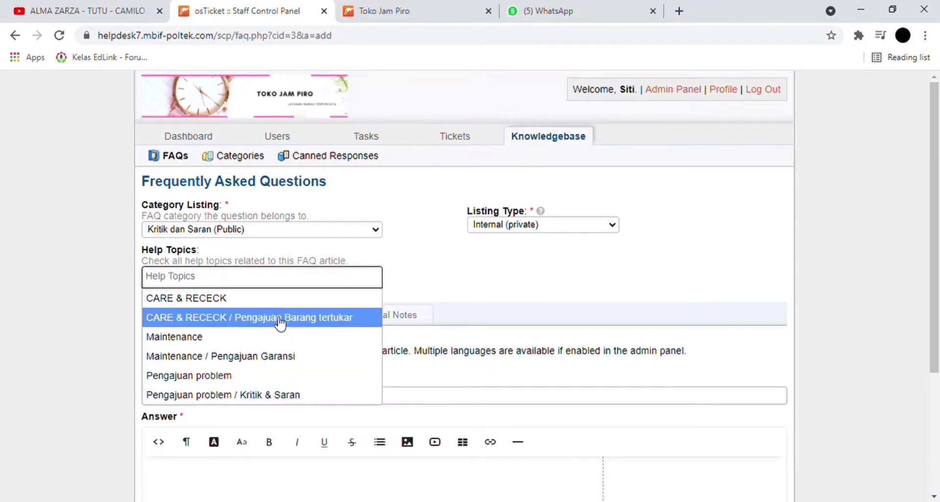
{"action": "left_click", "coordinate": [269, 394]}
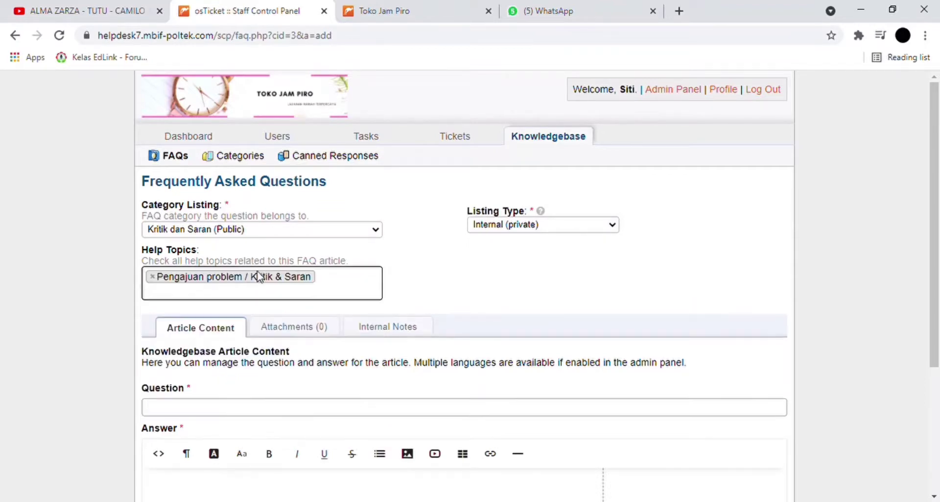
{"action": "scroll", "coordinate": [258, 285], "scroll_direction": "down", "scroll_amount": 4}
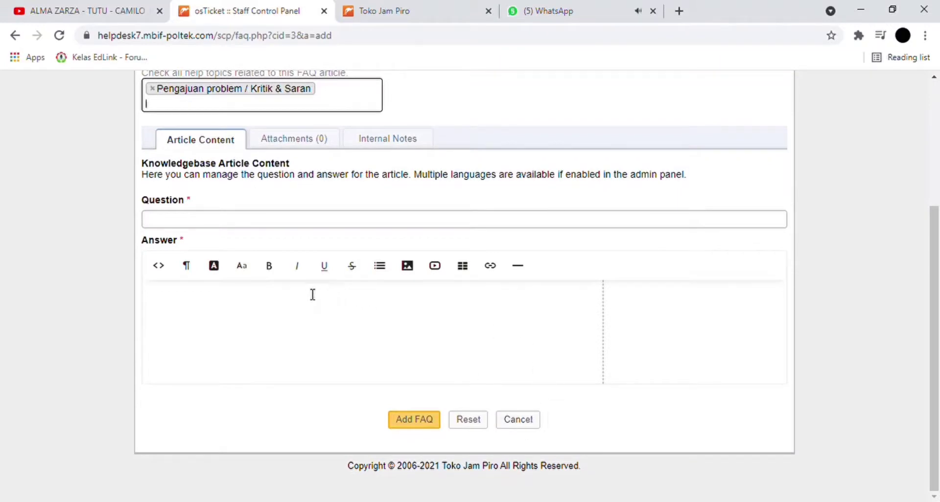
{"action": "left_click", "coordinate": [255, 226]}
{"action": "type", "text": "Pengjuan Kritik & Saran"}
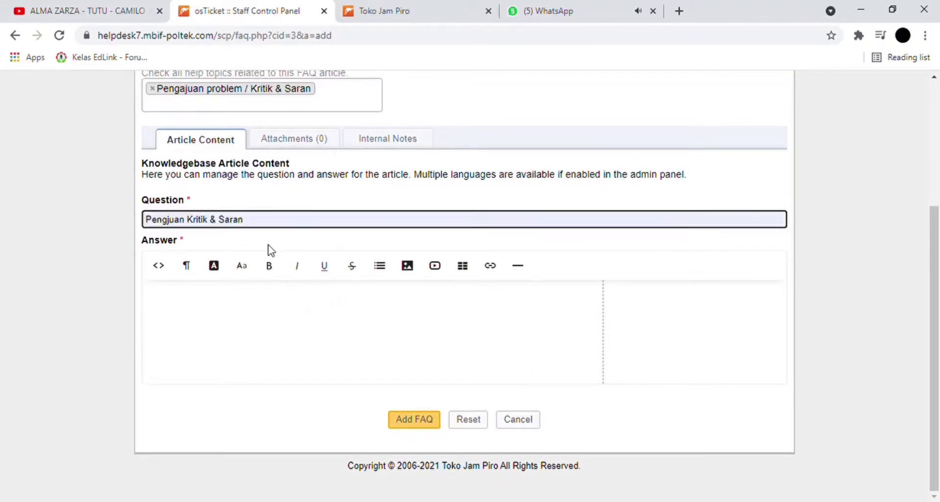
{"action": "left_click", "coordinate": [245, 339]}
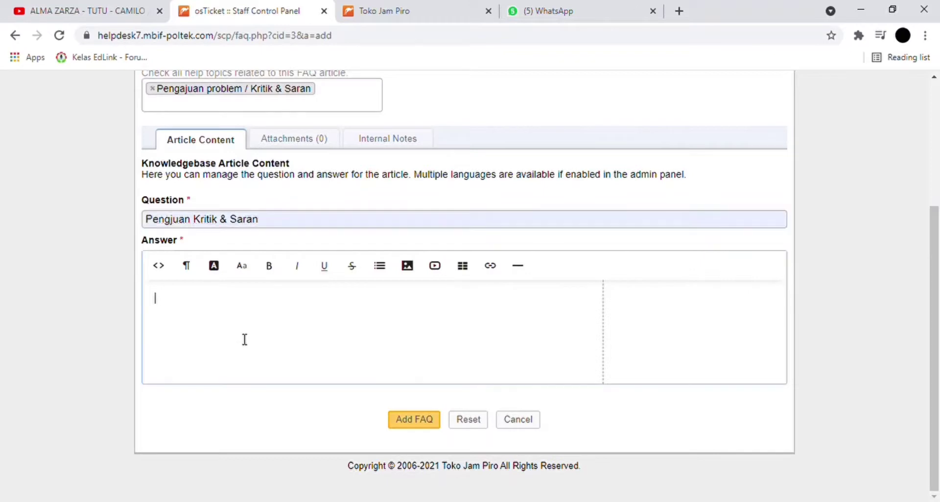
{"action": "left_click", "coordinate": [512, 425]}
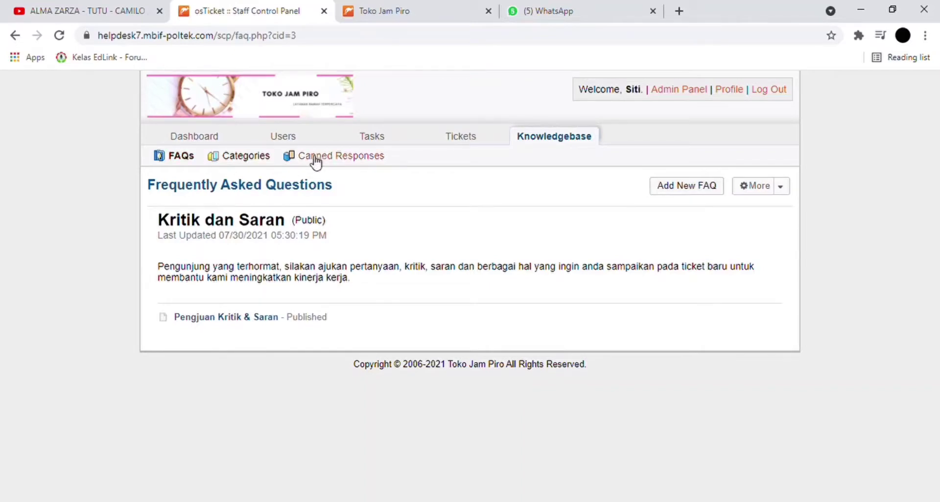
- On the Toko Jam Piro site, open the Knowledgebase and browse by the Maintenance topic
{"action": "left_click", "coordinate": [405, 6]}
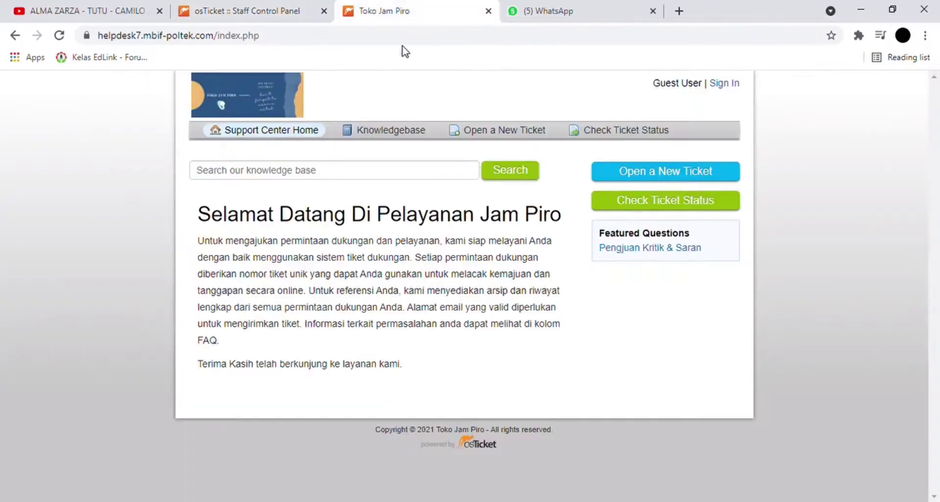
{"action": "left_click", "coordinate": [402, 141]}
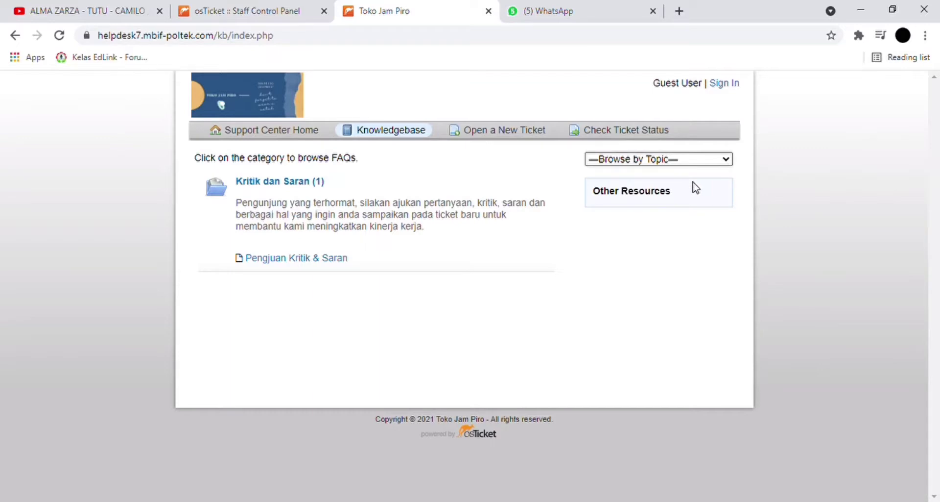
{"action": "left_click", "coordinate": [645, 207]}
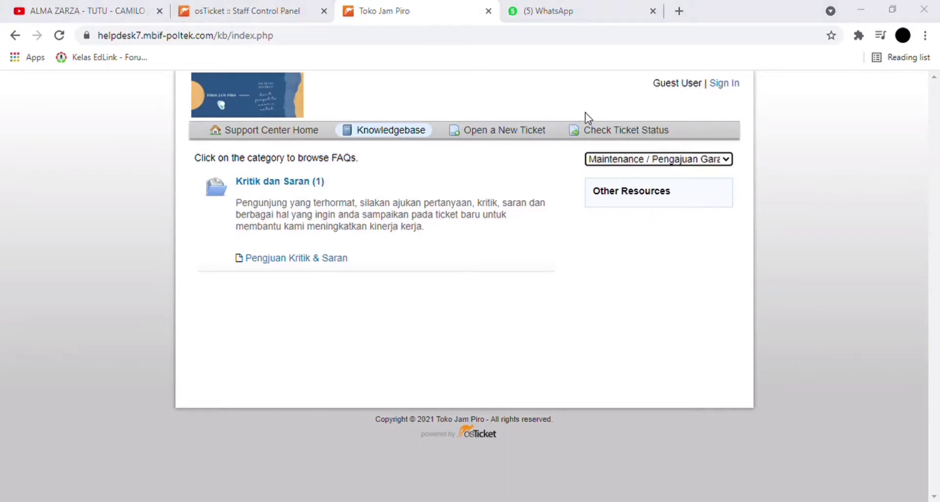
{"action": "left_click", "coordinate": [628, 160]}
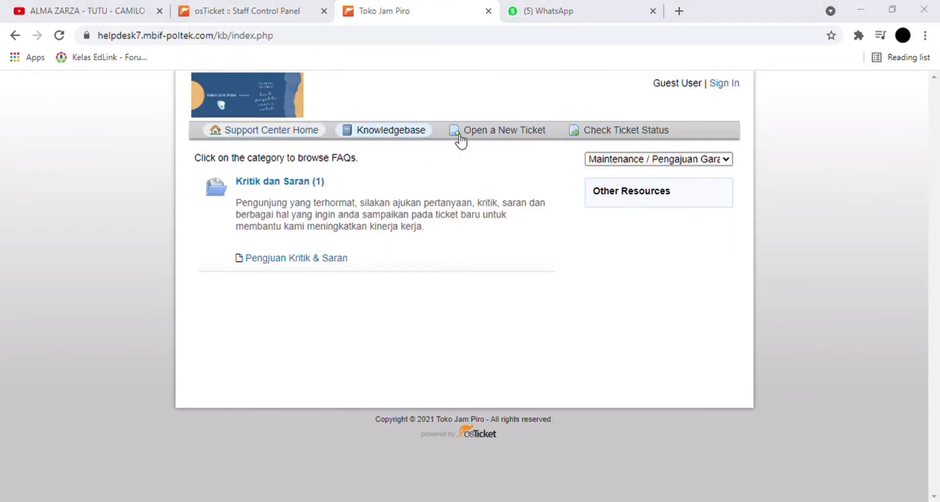
- Visit the public Kritik dan Saran category, then open the Pengjuan Kritik & Saran featured FAQ
{"action": "left_click", "coordinate": [308, 131]}
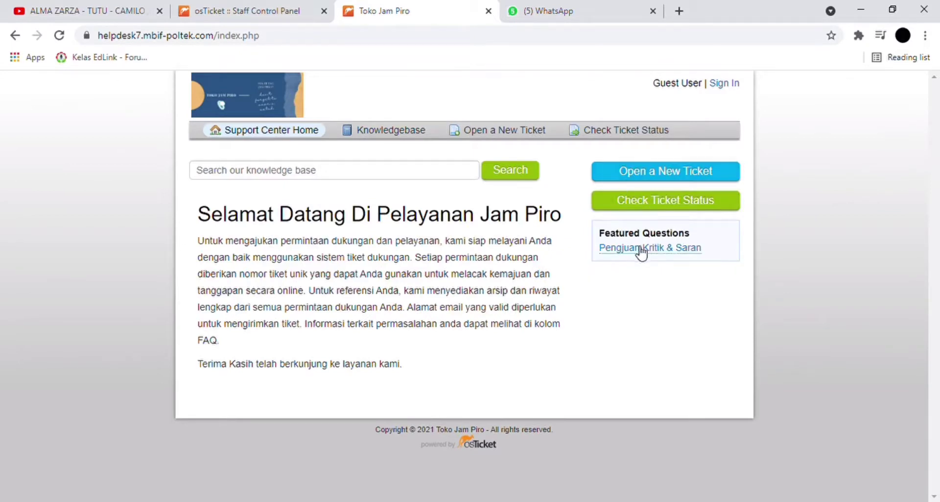
{"action": "left_click", "coordinate": [417, 130]}
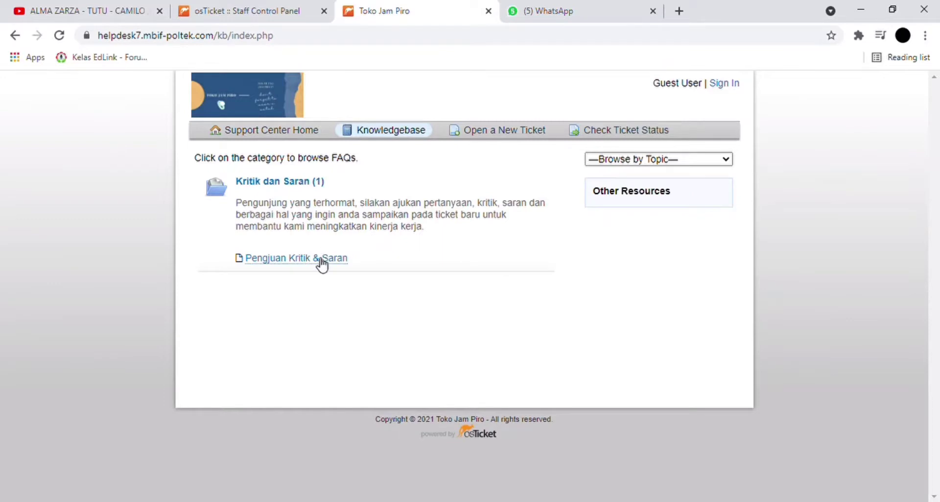
{"action": "left_click", "coordinate": [304, 187]}
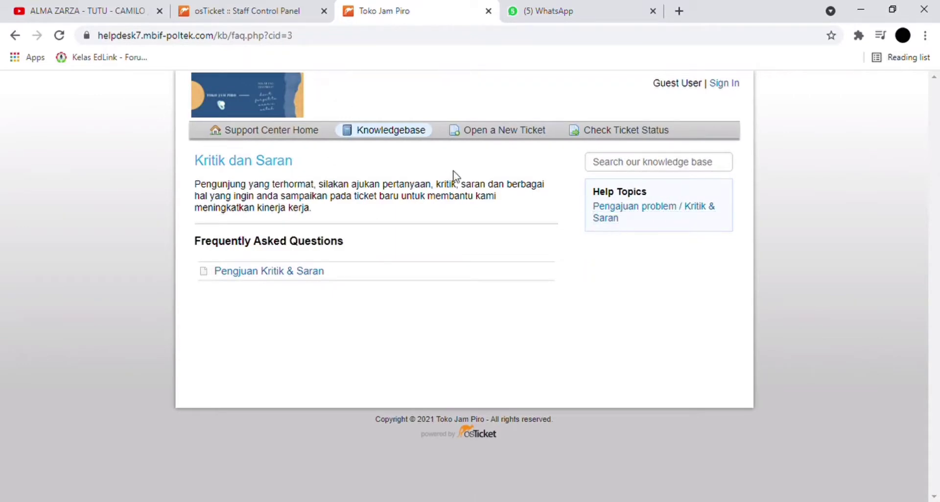
{"action": "left_click", "coordinate": [316, 133]}
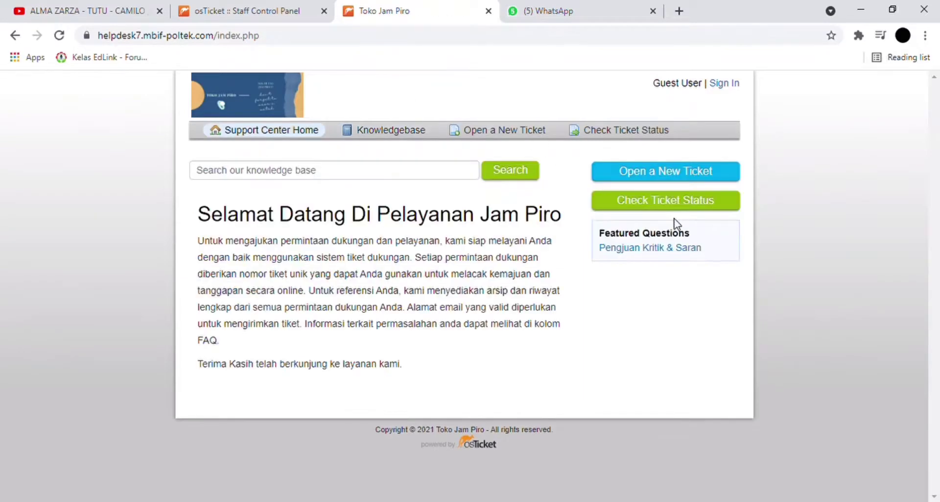
{"action": "left_click", "coordinate": [658, 248]}
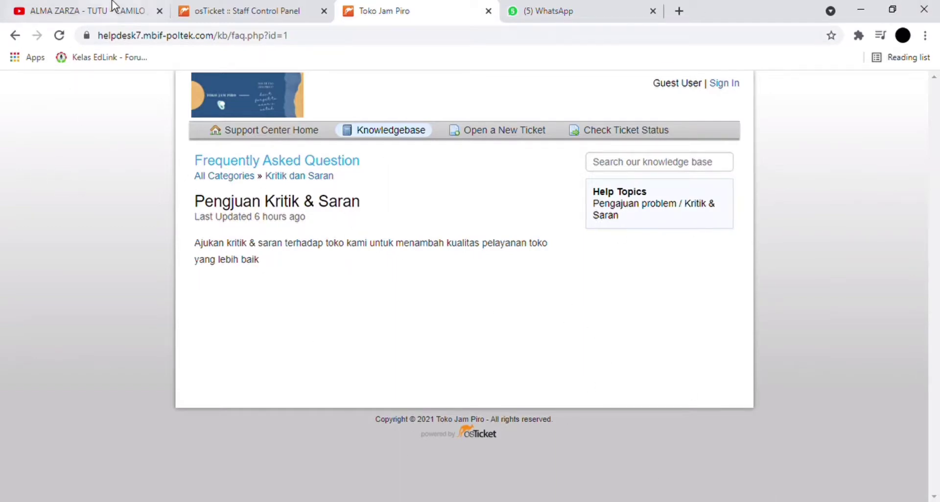
- Open the Mengajukan Kartu Garansi category, start a new FAQ there, then abandon it
{"action": "left_click", "coordinate": [210, 10]}
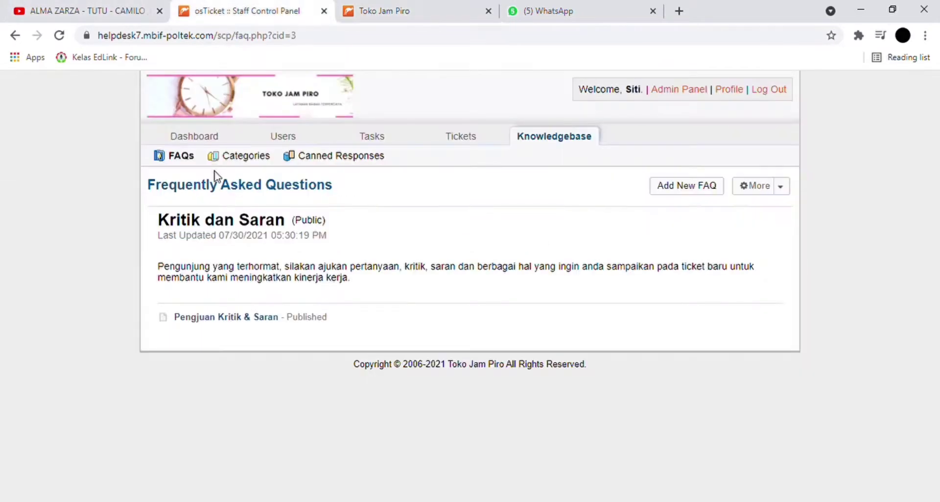
{"action": "left_click", "coordinate": [186, 156]}
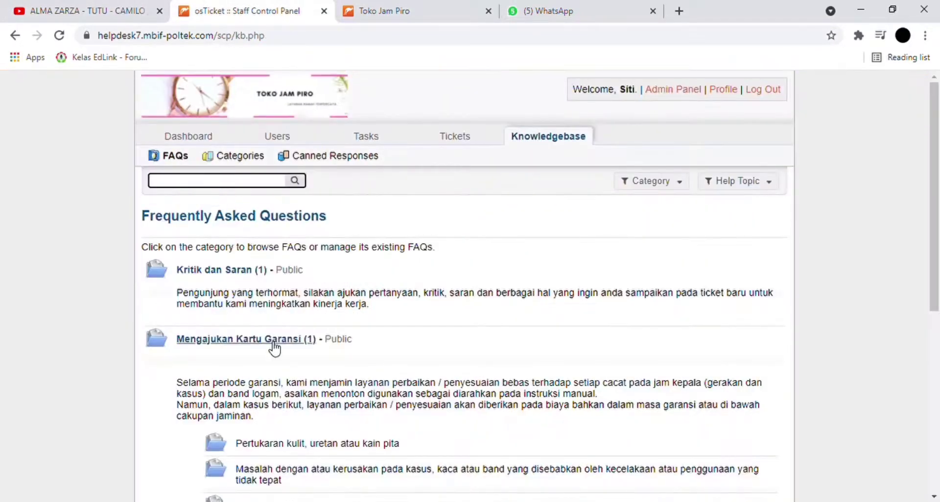
{"action": "left_click", "coordinate": [273, 342]}
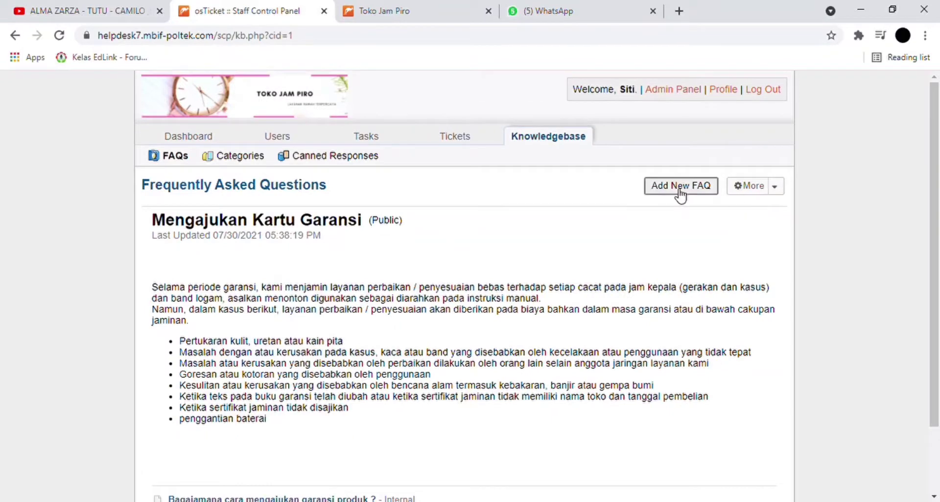
{"action": "left_click", "coordinate": [681, 189]}
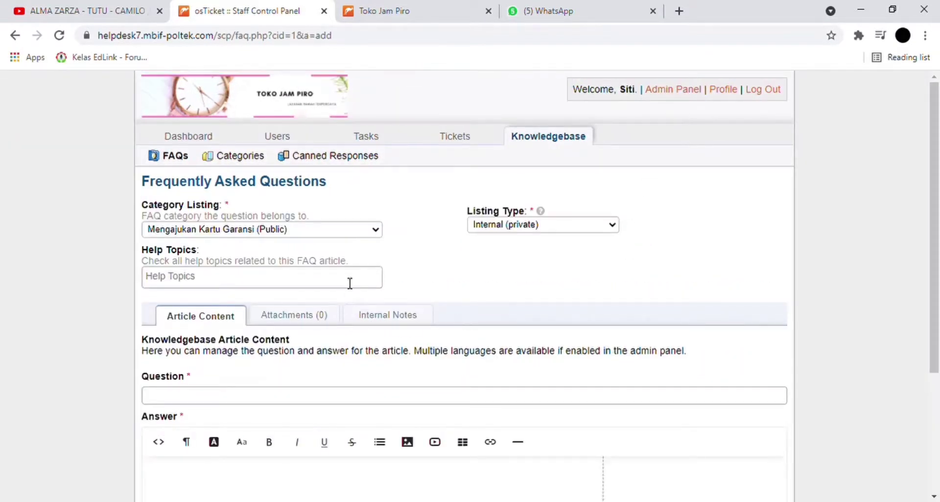
{"action": "scroll", "coordinate": [355, 325], "scroll_direction": "down", "scroll_amount": 2}
{"action": "scroll", "coordinate": [357, 325], "scroll_direction": "up", "scroll_amount": 2}
{"action": "left_click", "coordinate": [15, 36]}
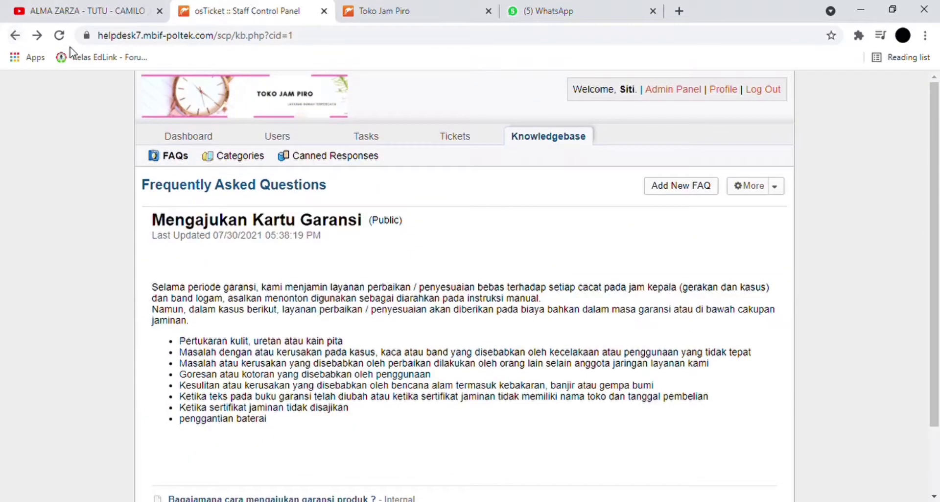
{"action": "left_click", "coordinate": [15, 35]}
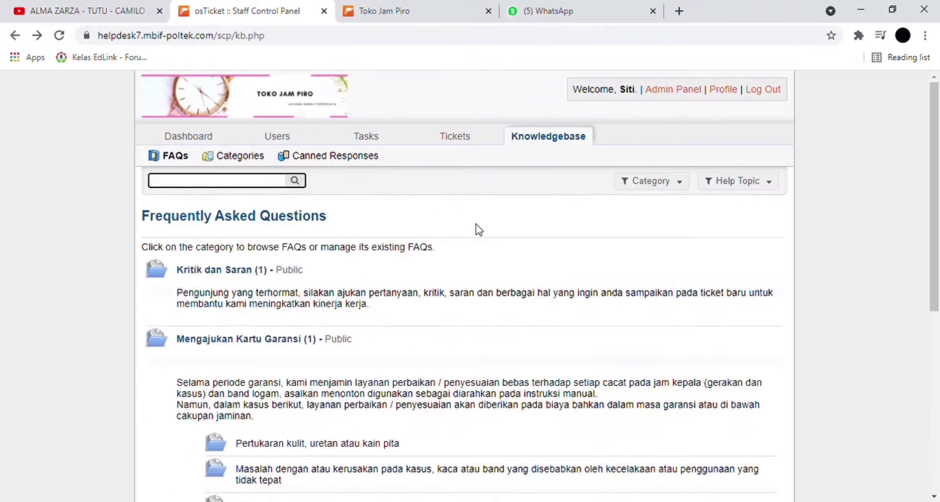
- In Kritik dan Saran, start a new FAQ, browse its help topics, then cancel it
{"action": "scroll", "coordinate": [401, 338], "scroll_direction": "down", "scroll_amount": 4}
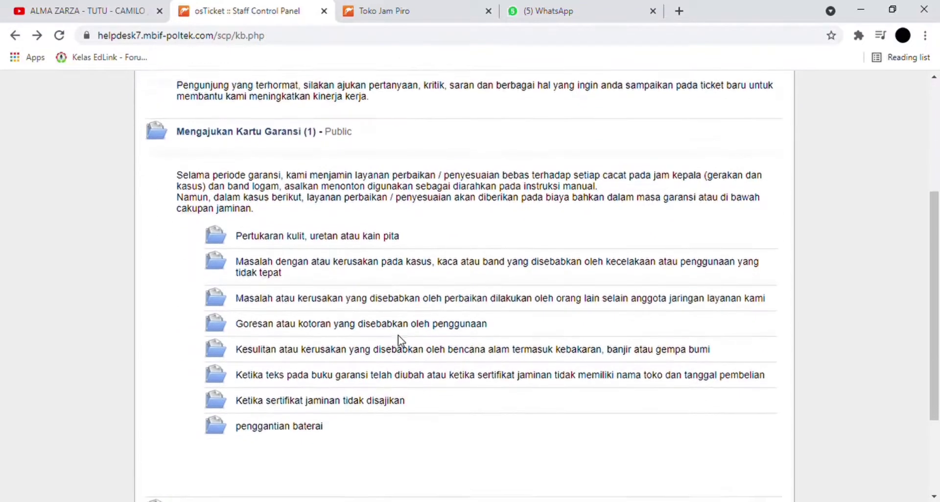
{"action": "scroll", "coordinate": [400, 337], "scroll_direction": "down", "scroll_amount": 1}
{"action": "scroll", "coordinate": [395, 338], "scroll_direction": "up", "scroll_amount": 5}
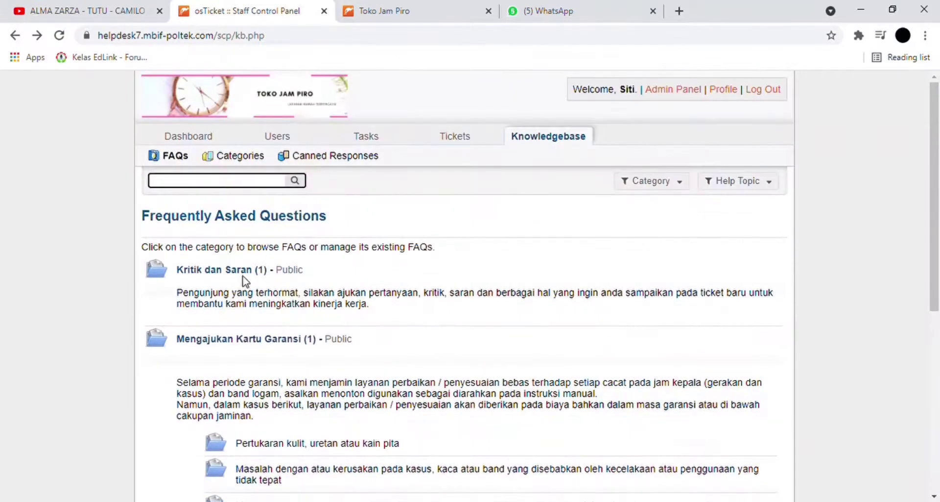
{"action": "left_click", "coordinate": [236, 270]}
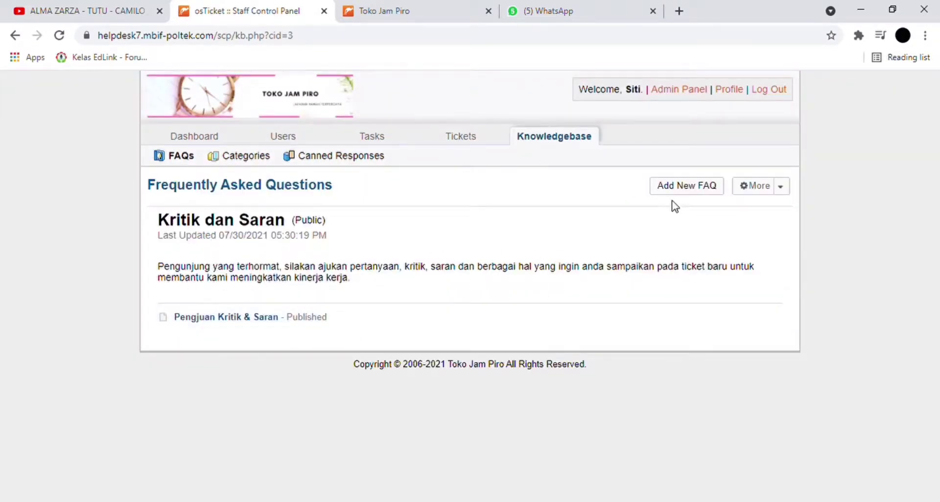
{"action": "left_click", "coordinate": [684, 196]}
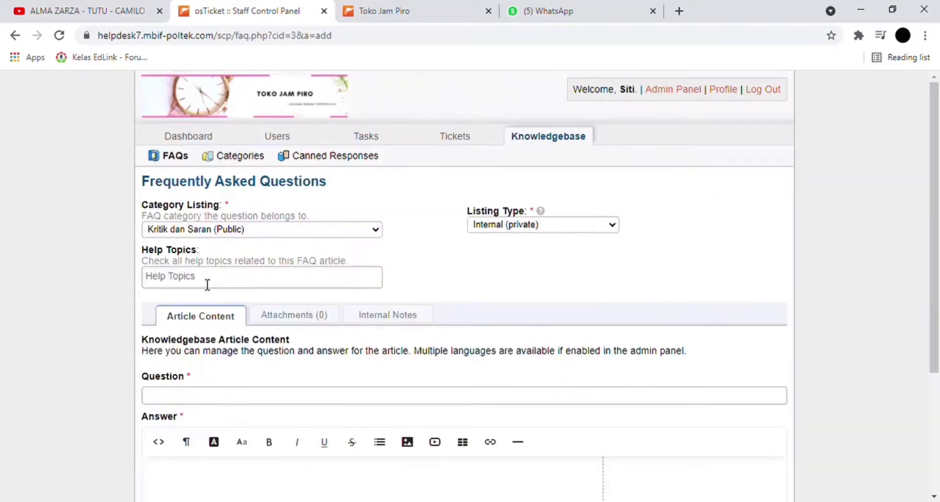
{"action": "left_click", "coordinate": [208, 284]}
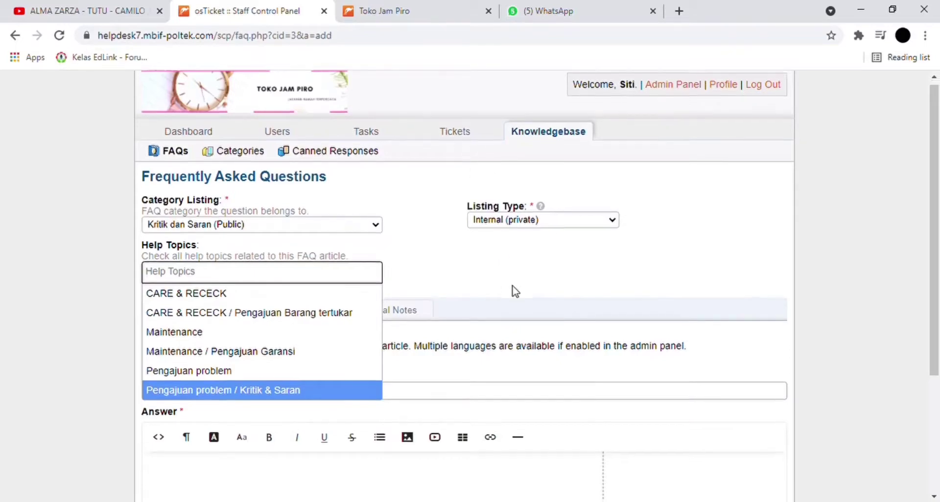
{"action": "scroll", "coordinate": [512, 290], "scroll_direction": "down", "scroll_amount": 3}
{"action": "left_click", "coordinate": [415, 422]}
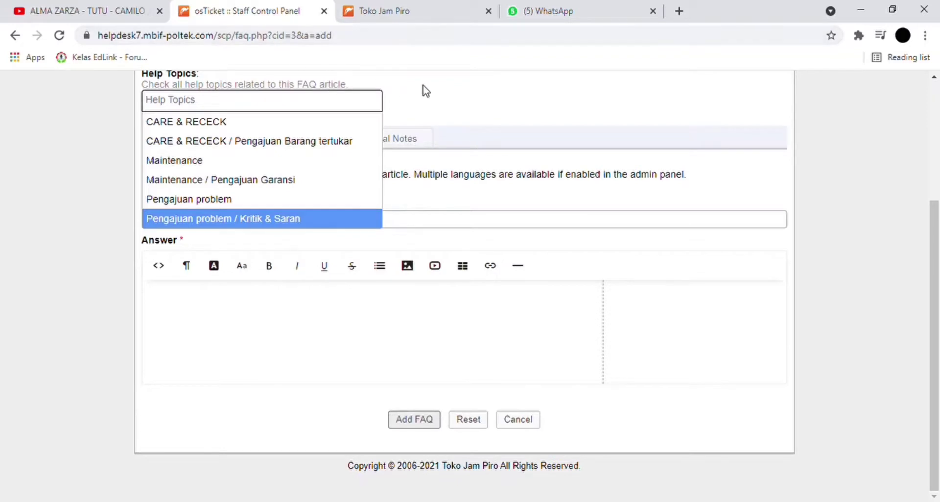
{"action": "left_click", "coordinate": [518, 420]}
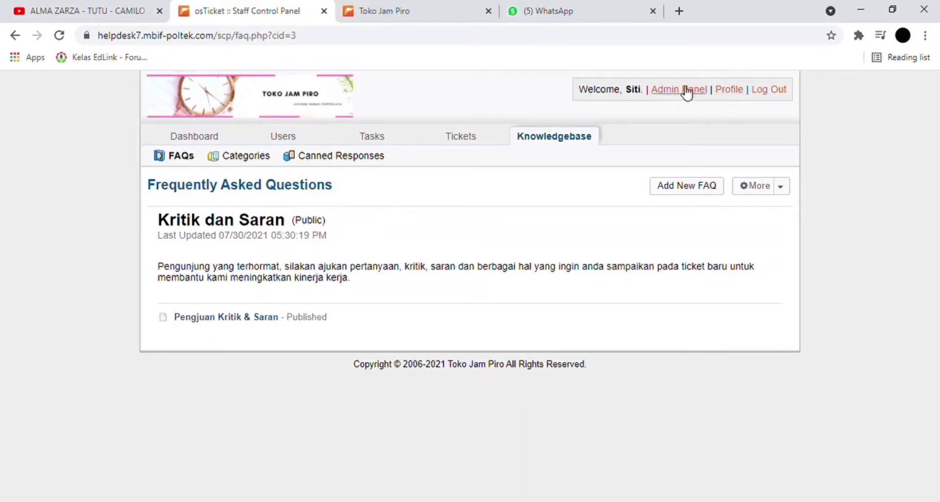
- Check the public FAQ page, then go back to the support center home
{"action": "left_click", "coordinate": [357, 8]}
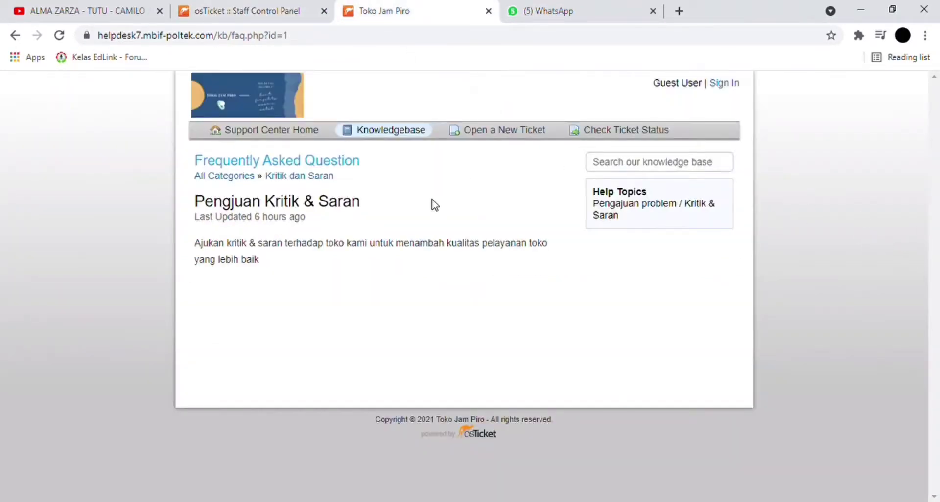
{"action": "left_click", "coordinate": [313, 139]}
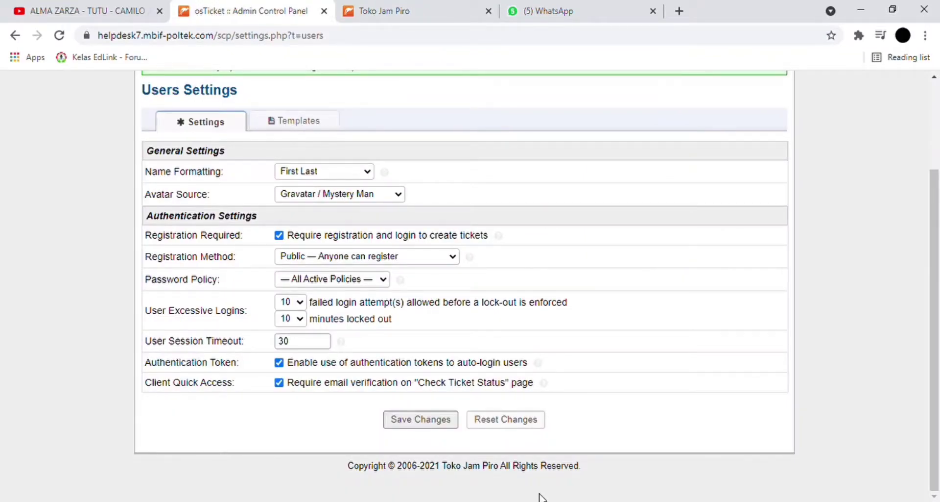
{"action": "scroll", "coordinate": [541, 497], "scroll_direction": "up", "scroll_amount": 3}
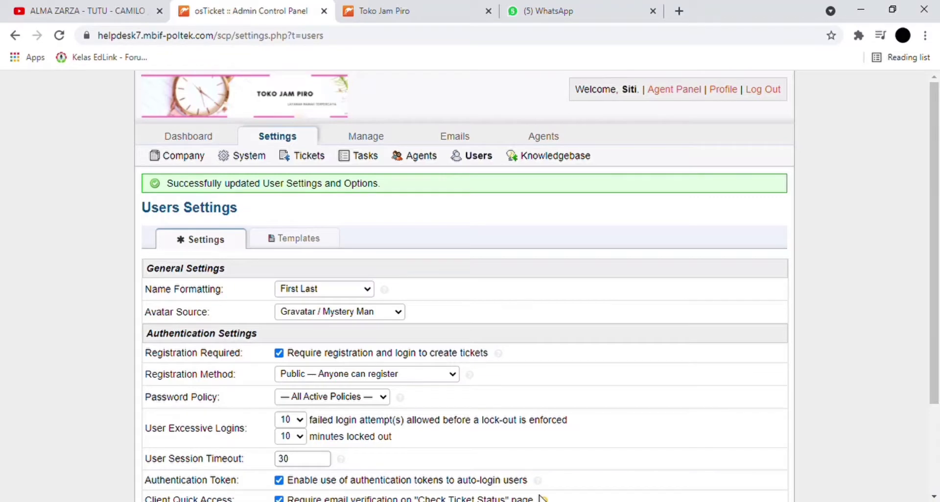
{"action": "left_click", "coordinate": [391, 9]}
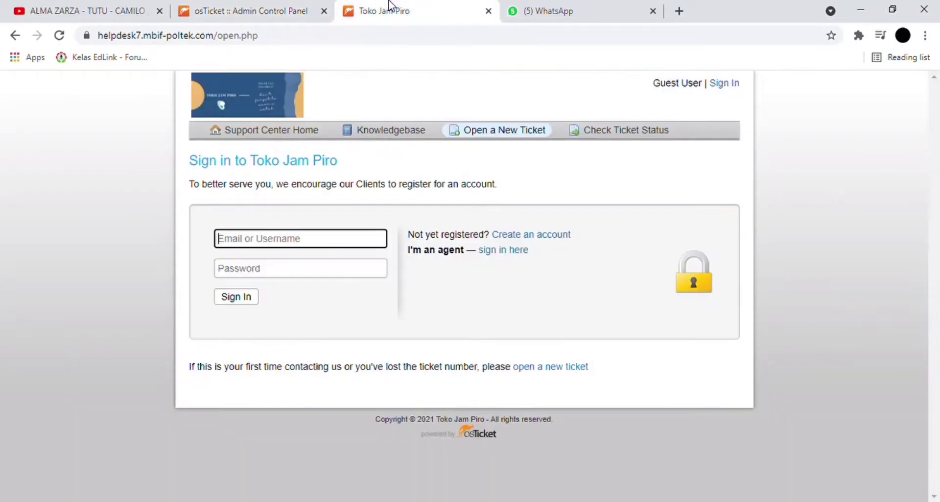
{"action": "left_click", "coordinate": [265, 6]}
{"action": "scroll", "coordinate": [384, 289], "scroll_direction": "down", "scroll_amount": 2}
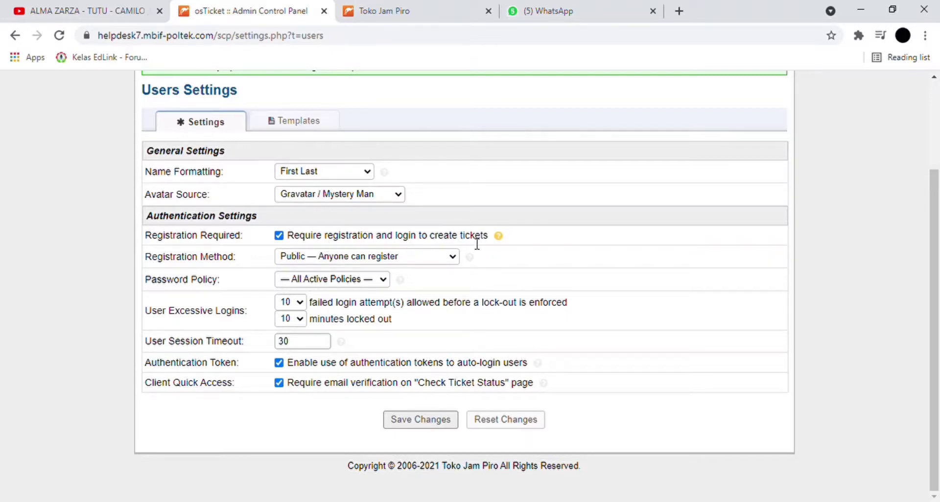
{"action": "left_click", "coordinate": [430, 420]}
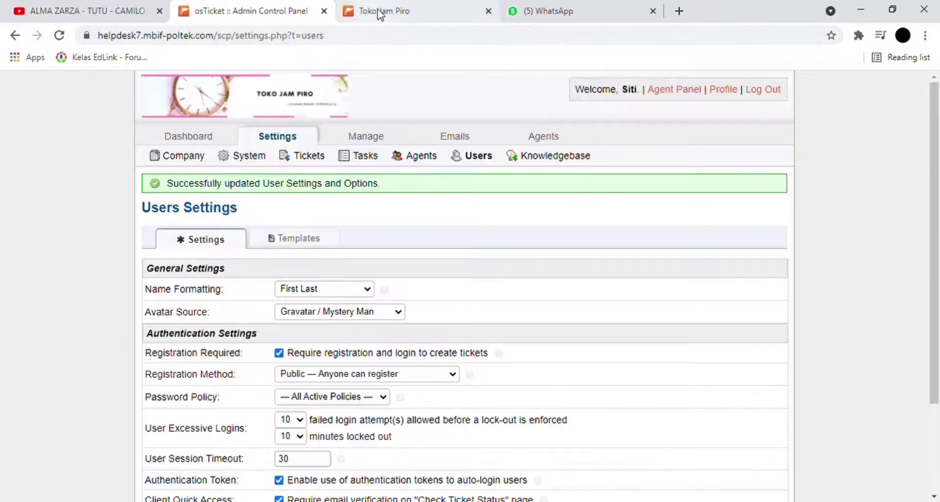
{"action": "left_click", "coordinate": [381, 13]}
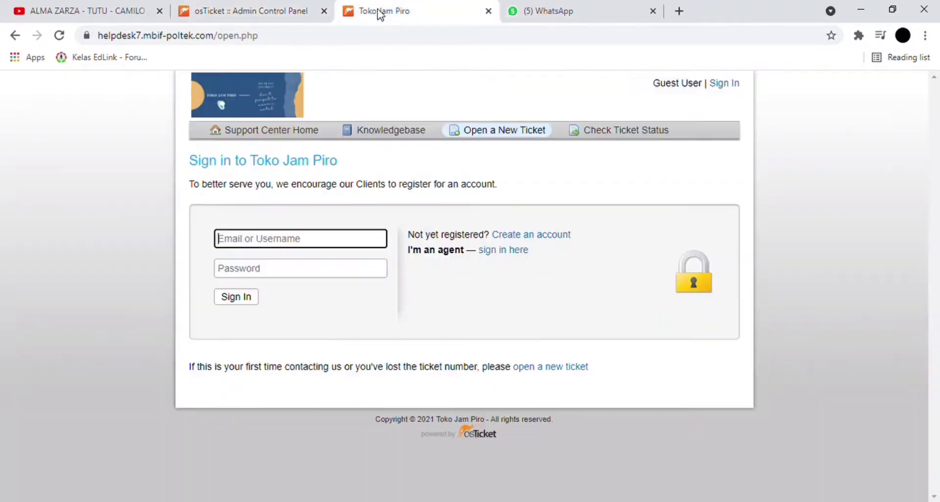
{"action": "left_click", "coordinate": [486, 136]}
{"action": "left_click", "coordinate": [435, 297]}
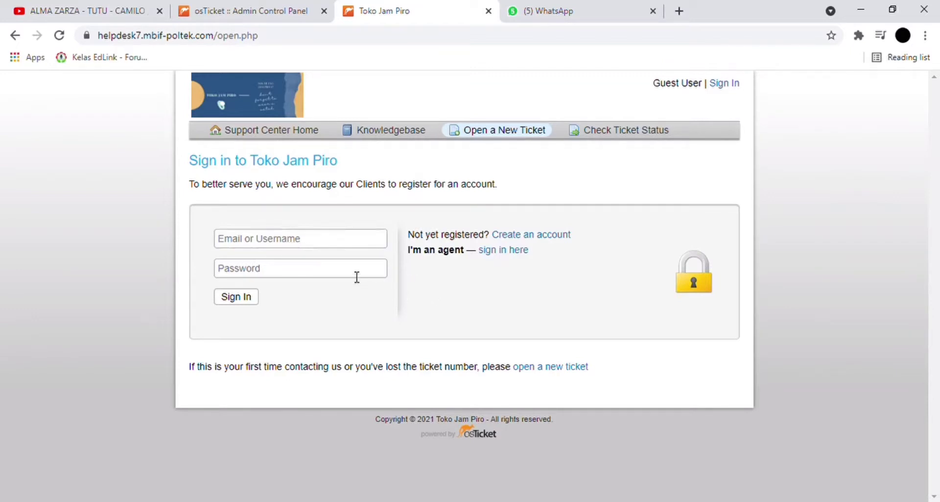
{"action": "left_click", "coordinate": [222, 9]}
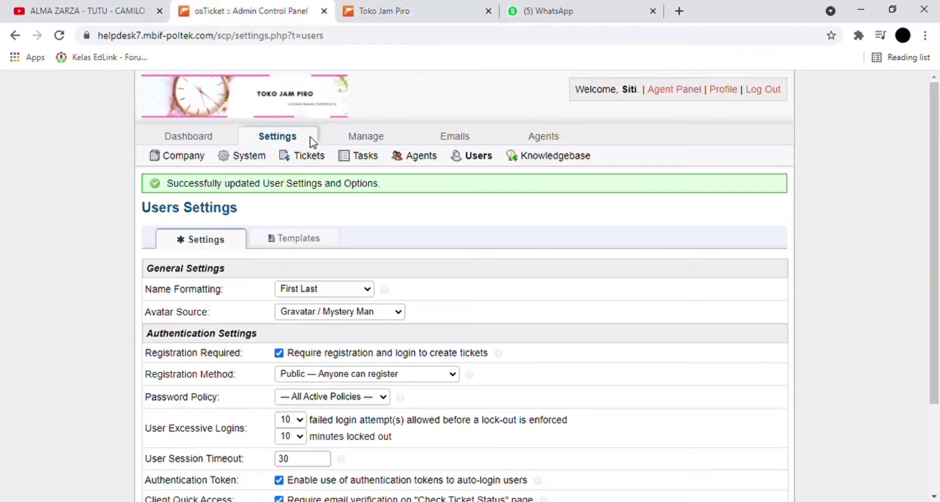
{"action": "scroll", "coordinate": [314, 142], "scroll_direction": "down", "scroll_amount": 2}
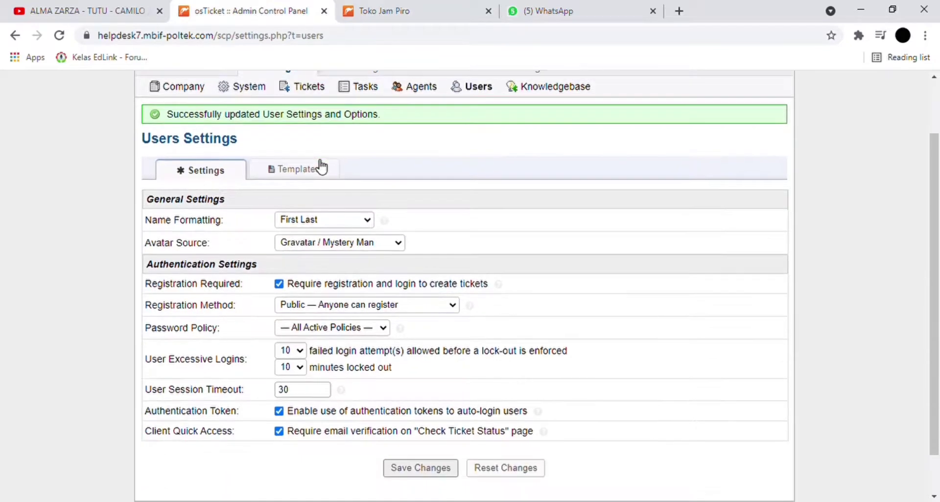
- Turn off Registration Required, save, and confirm the public site now shows the new-ticket form
{"action": "left_click", "coordinate": [279, 284]}
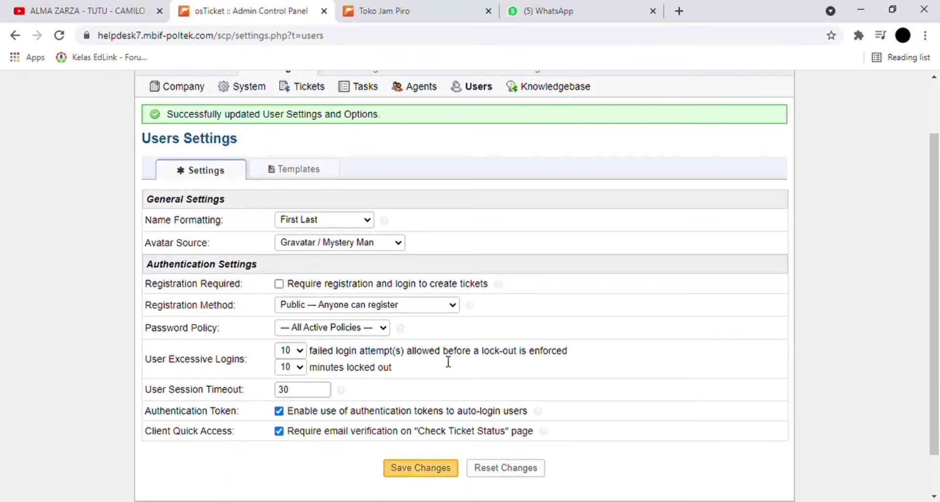
{"action": "left_click", "coordinate": [419, 468]}
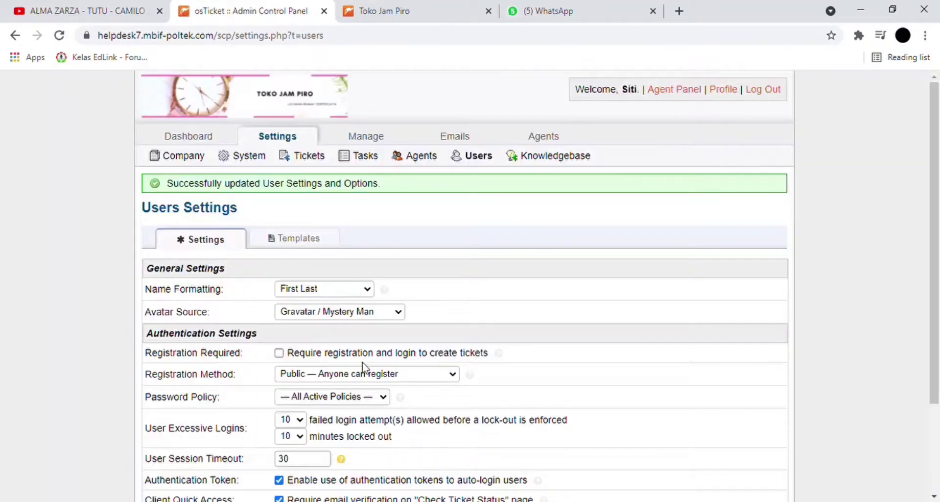
{"action": "left_click", "coordinate": [375, 10]}
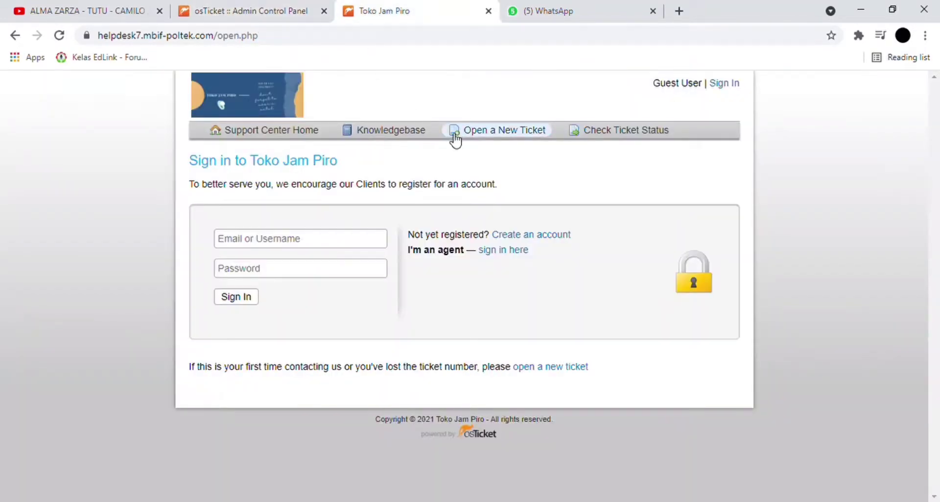
{"action": "left_click", "coordinate": [61, 38]}
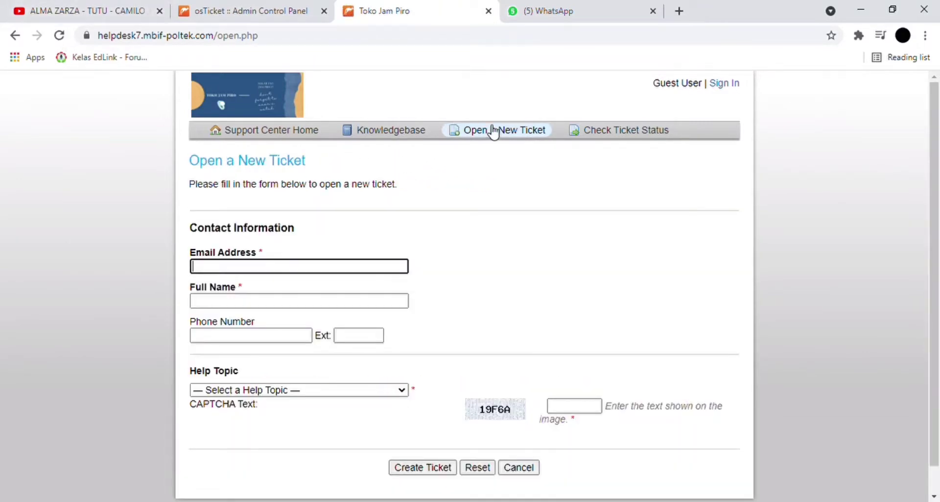
{"action": "left_click", "coordinate": [493, 130]}
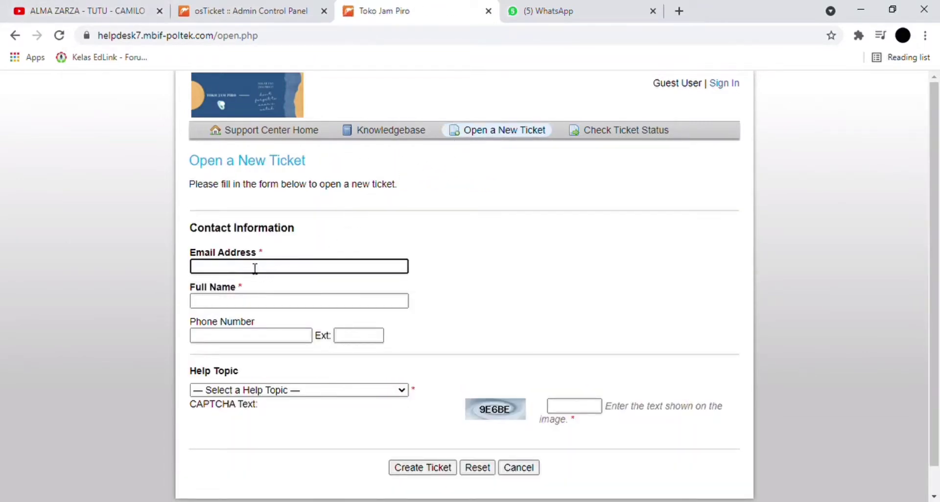
{"action": "scroll", "coordinate": [256, 268], "scroll_direction": "down", "scroll_amount": 1}
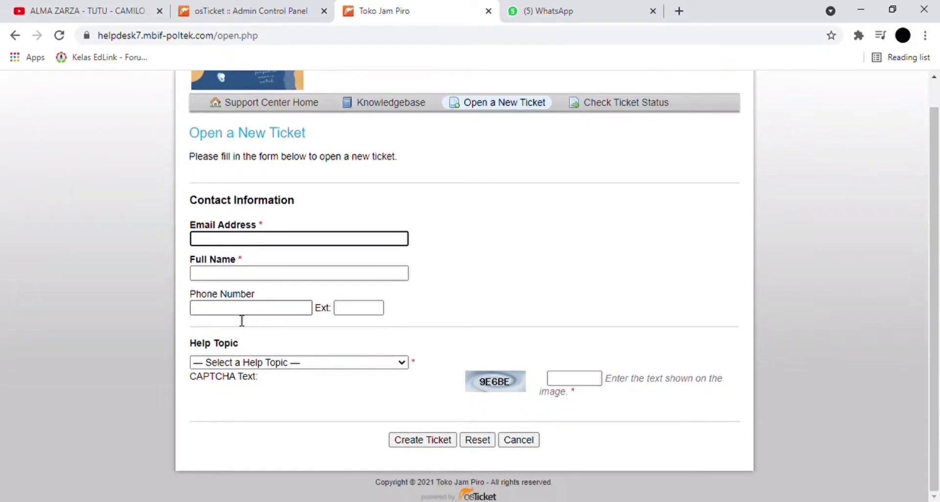
{"action": "left_click", "coordinate": [234, 373]}
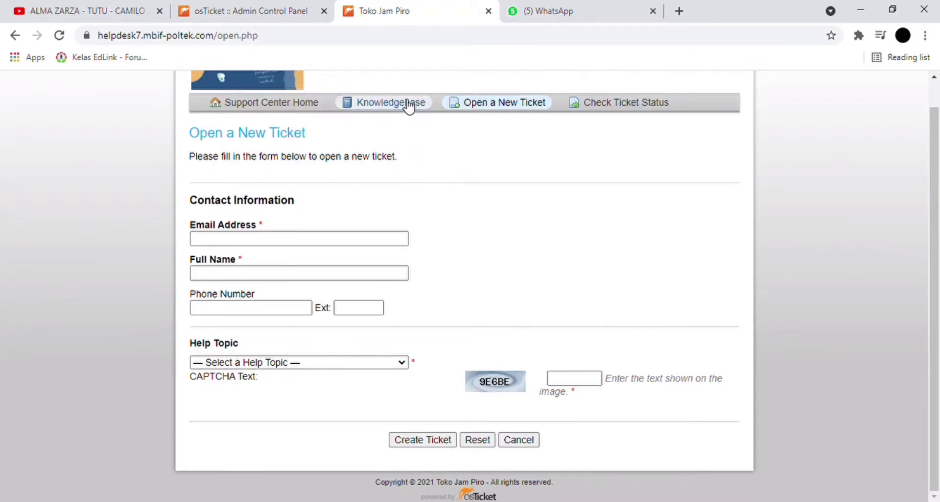
- Review the saved Users Settings, then return to the public new-ticket form
{"action": "left_click", "coordinate": [287, 10]}
{"action": "scroll", "coordinate": [402, 317], "scroll_direction": "down", "scroll_amount": 3}
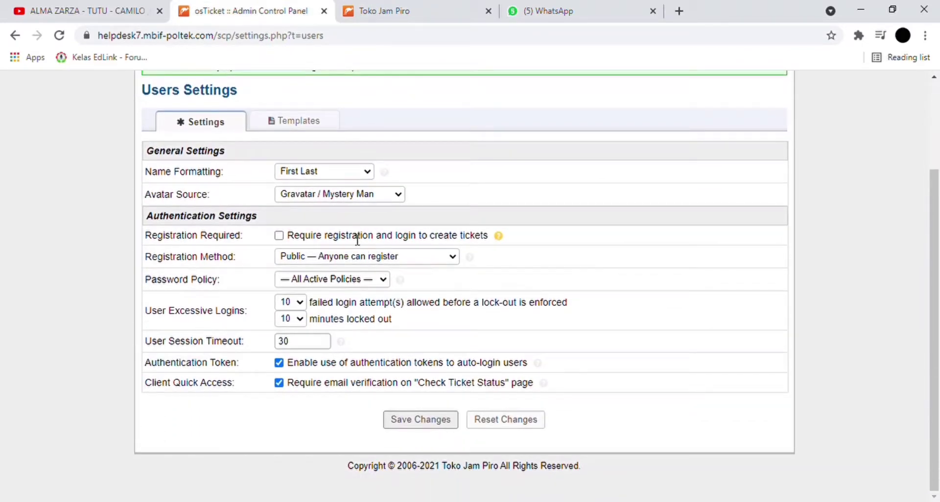
{"action": "scroll", "coordinate": [357, 239], "scroll_direction": "up", "scroll_amount": 3}
{"action": "scroll", "coordinate": [357, 239], "scroll_direction": "down", "scroll_amount": 3}
{"action": "scroll", "coordinate": [354, 240], "scroll_direction": "up", "scroll_amount": 3}
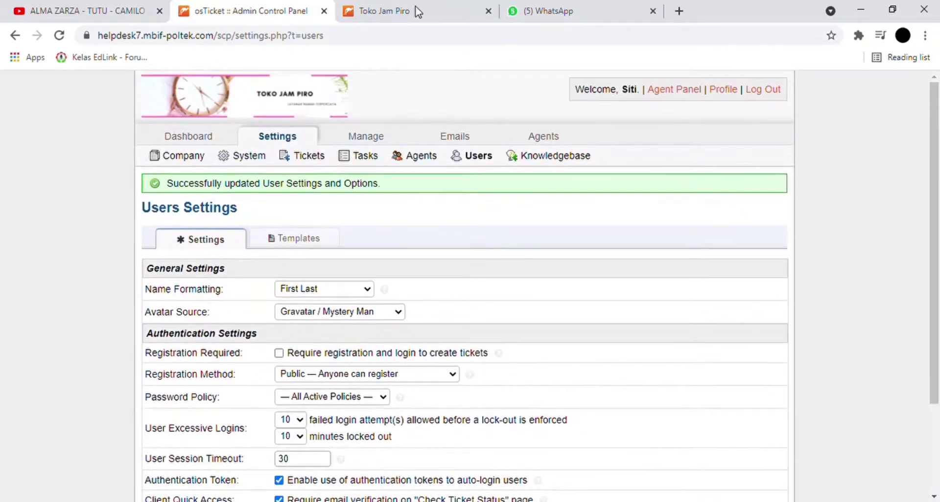
{"action": "scroll", "coordinate": [350, 166], "scroll_direction": "down", "scroll_amount": 3}
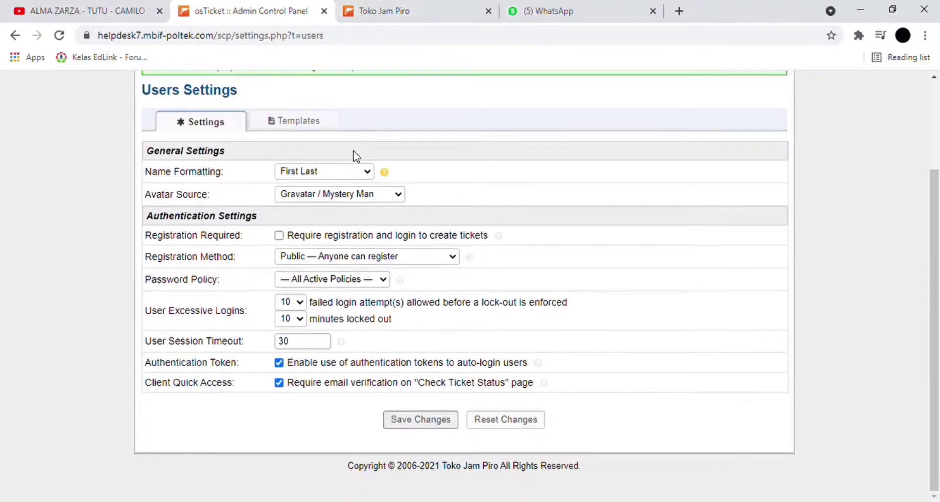
{"action": "left_click", "coordinate": [401, 10]}
- Open the guest Open a New Ticket form from the support centre navigation bar
{"action": "scroll", "coordinate": [419, 156], "scroll_direction": "up", "scroll_amount": 1}
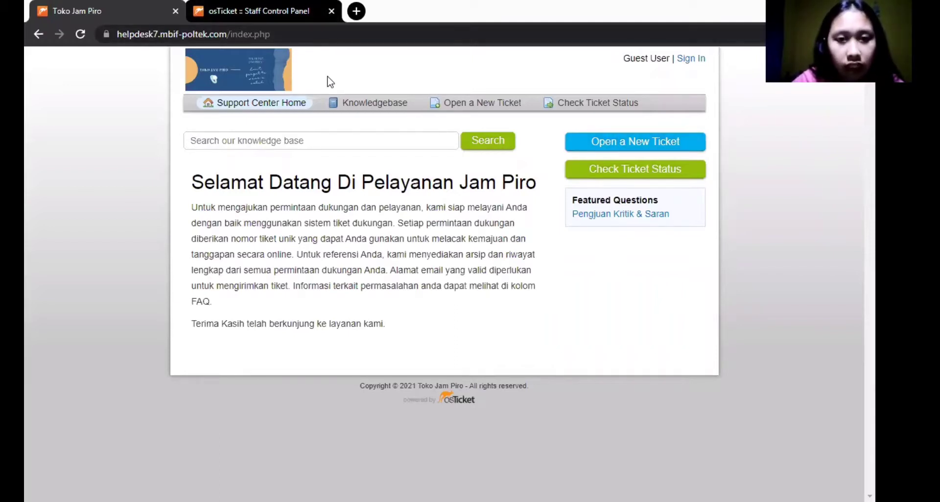
{"action": "left_click", "coordinate": [484, 102]}
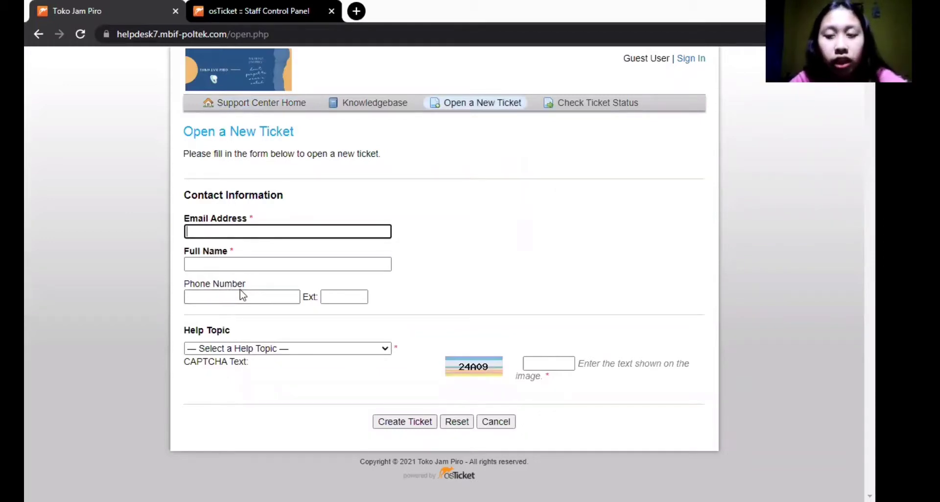
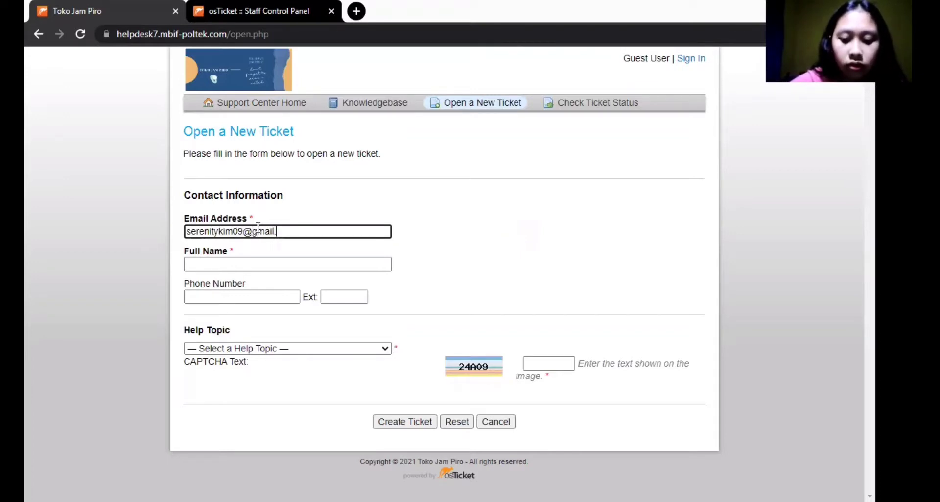
- Enter the guest's e-mail and full name, and choose help topic Maintenance / Pengajuan Garansi
{"action": "left_click", "coordinate": [236, 265]}
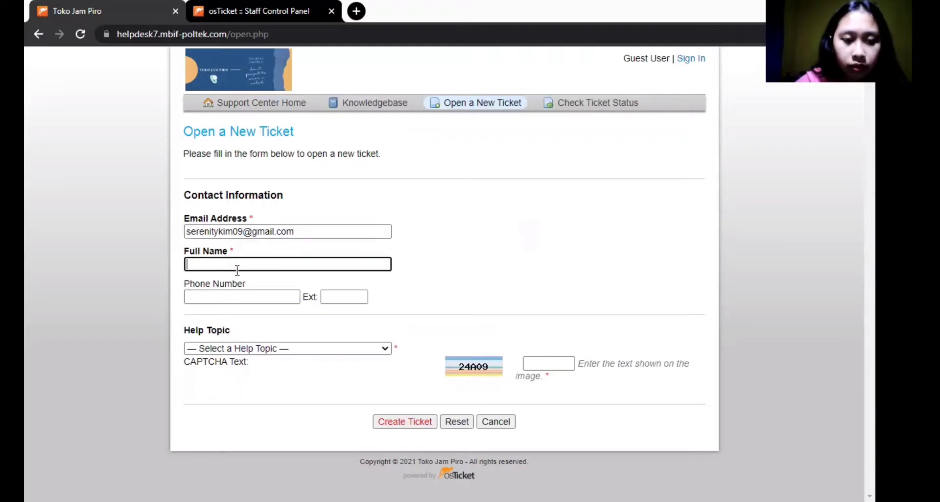
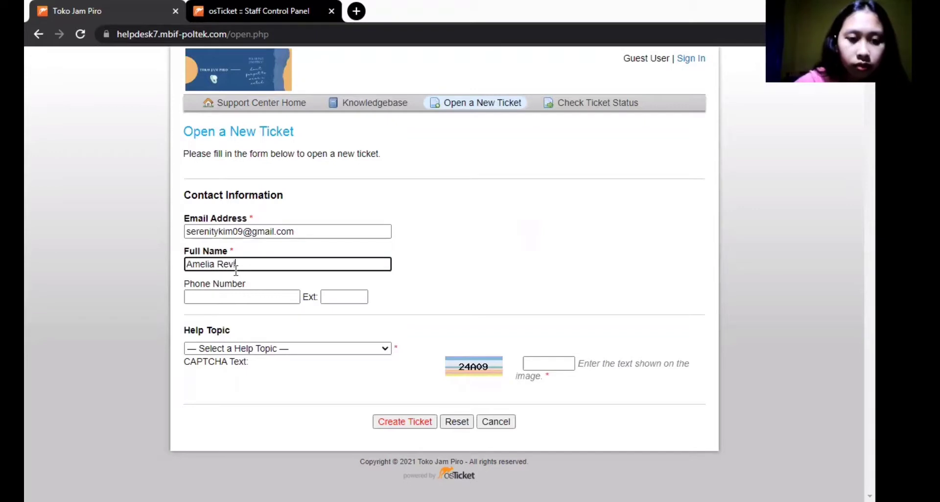
{"action": "left_click", "coordinate": [231, 293]}
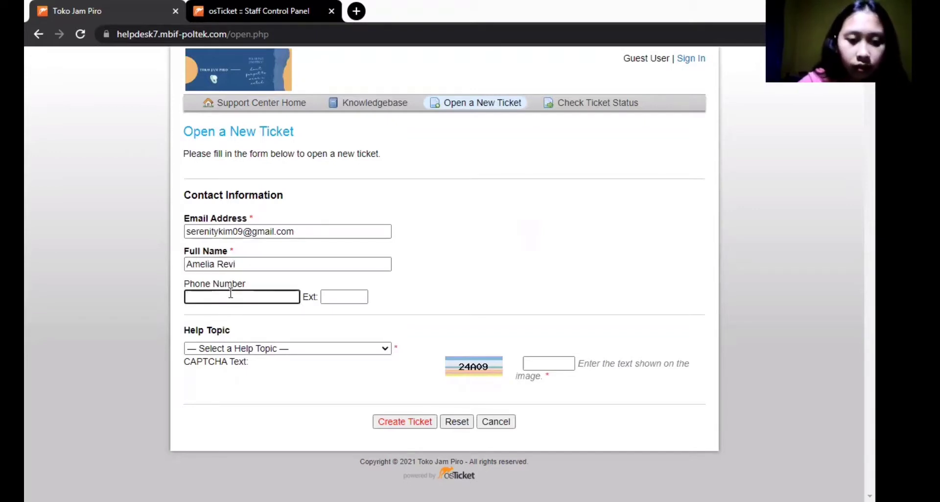
{"action": "left_click", "coordinate": [249, 350]}
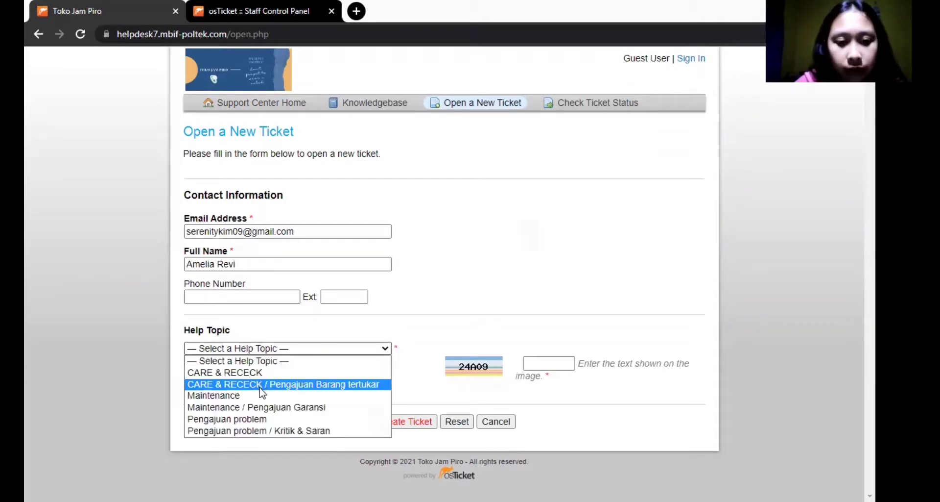
{"action": "left_click", "coordinate": [264, 408]}
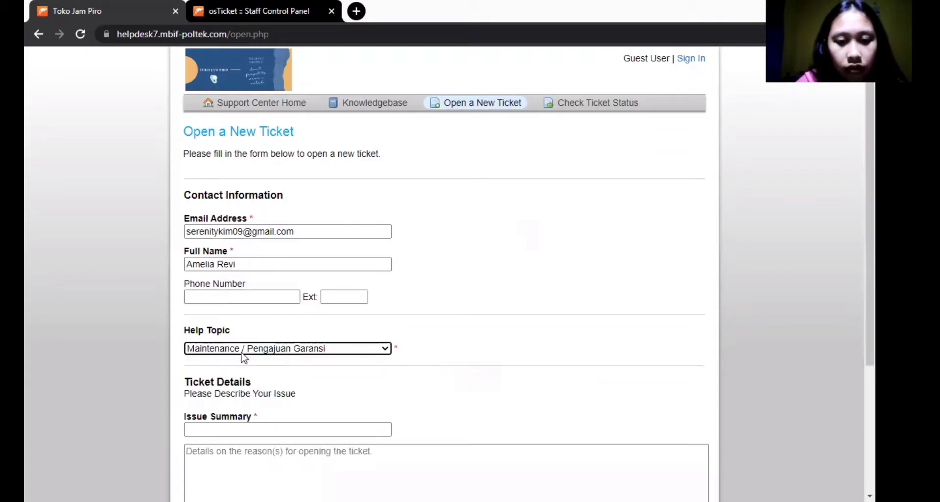
{"action": "scroll", "coordinate": [241, 357], "scroll_direction": "down", "scroll_amount": 4}
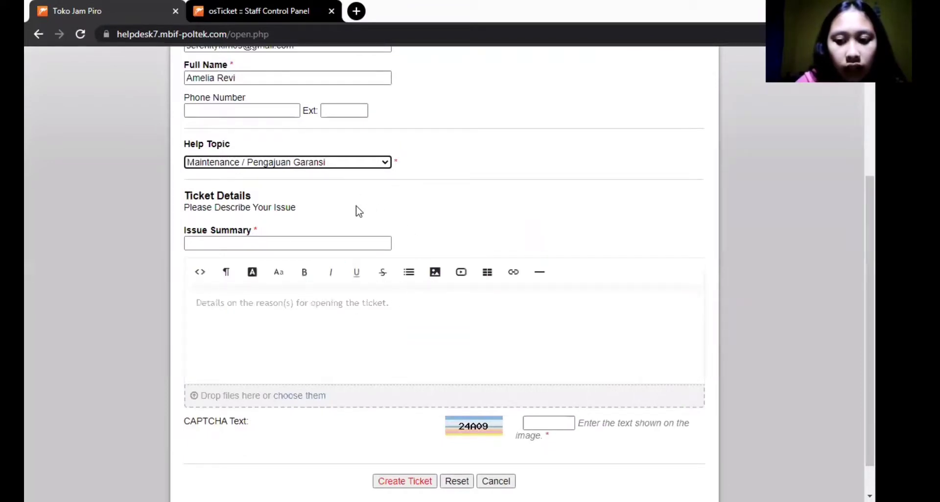
{"action": "left_click", "coordinate": [330, 248]}
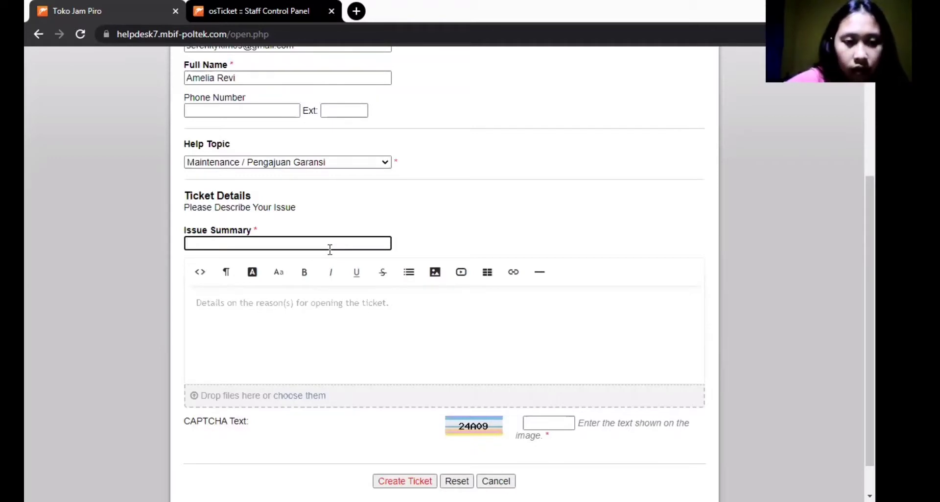
- Type the issue summary 'Pengajuan Garansi', fixing typos along the way
{"action": "type", "text": "A"}
{"action": "key", "text": "BackSpace"}
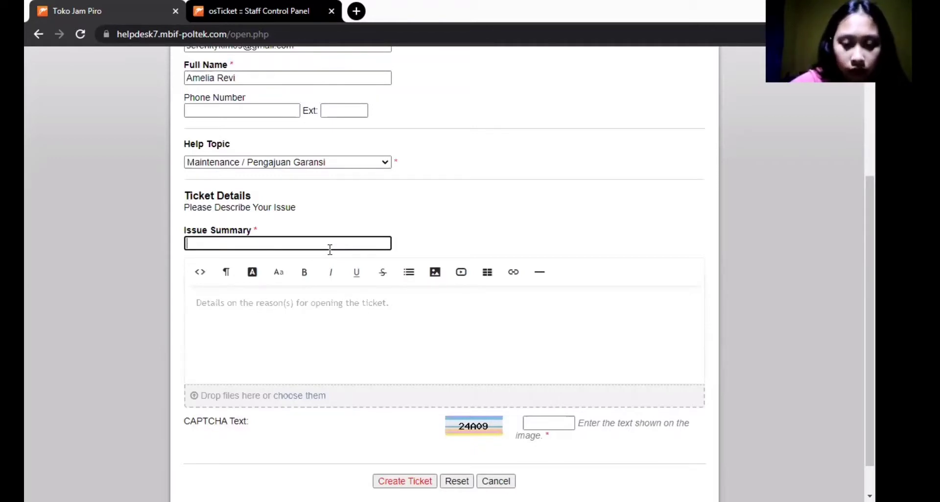
{"action": "type", "text": "Penga"}
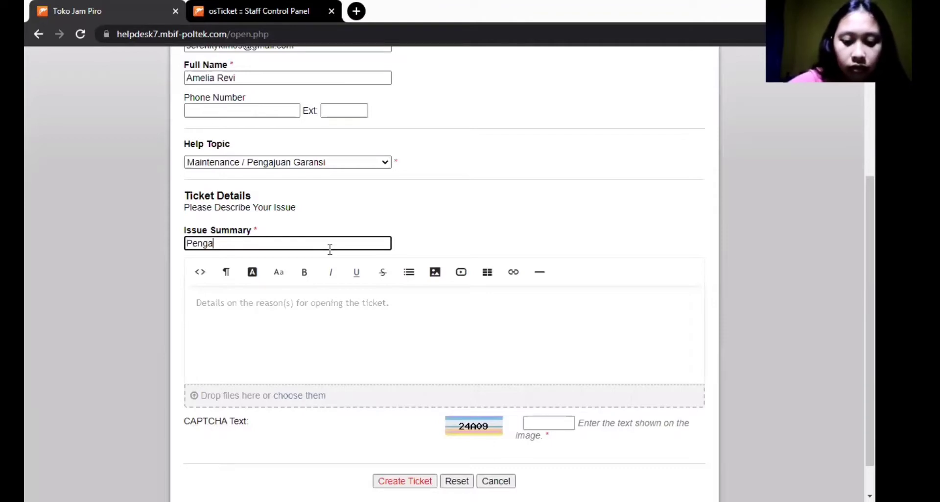
{"action": "type", "text": "juan F"}
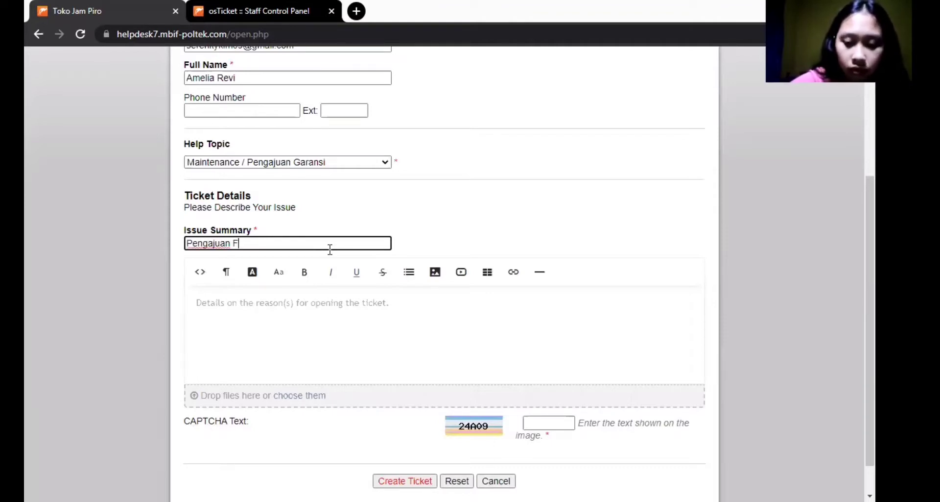
{"action": "key", "text": "BackSpace"}
{"action": "type", "text": "G"}
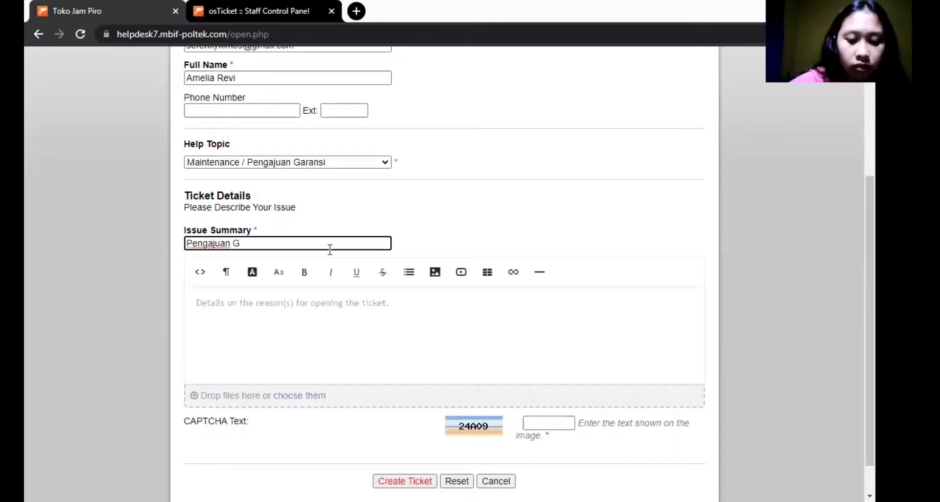
{"action": "type", "text": "aransi"}
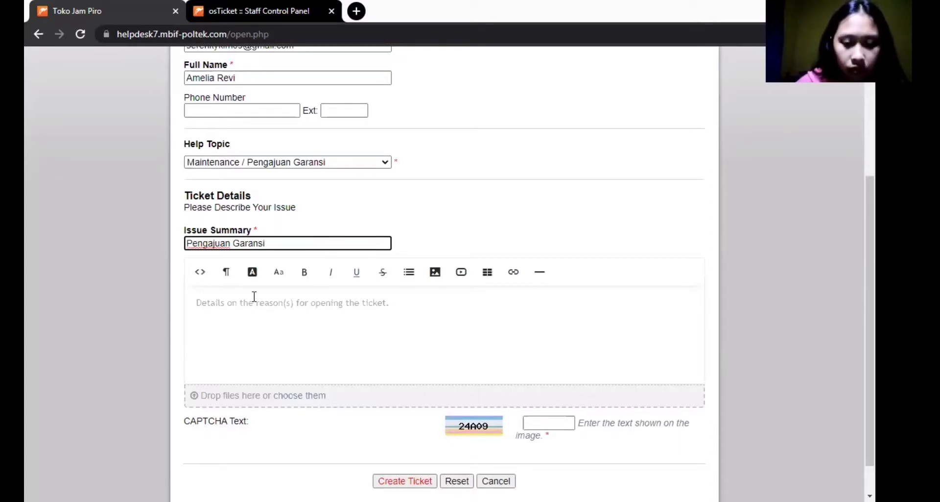
{"action": "left_click", "coordinate": [254, 297]}
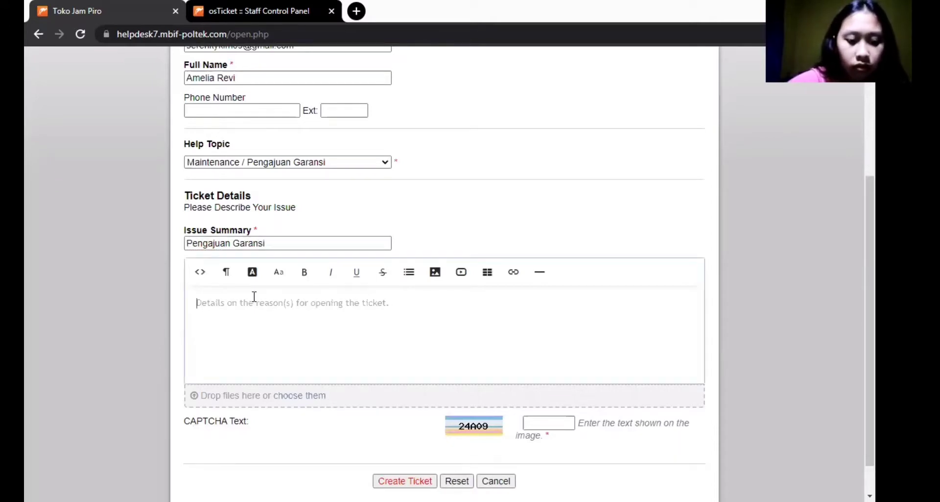
{"action": "type", "text": "Halo ad"}
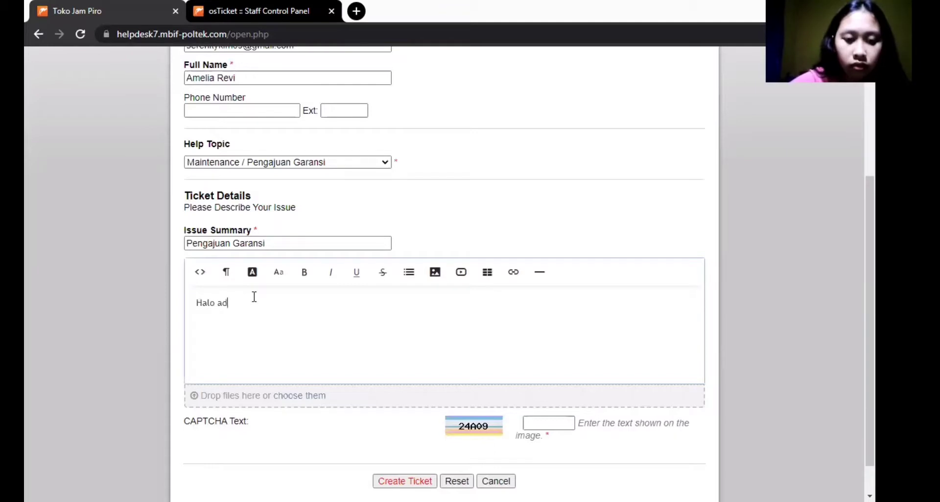
{"action": "type", "text": "min Jam "}
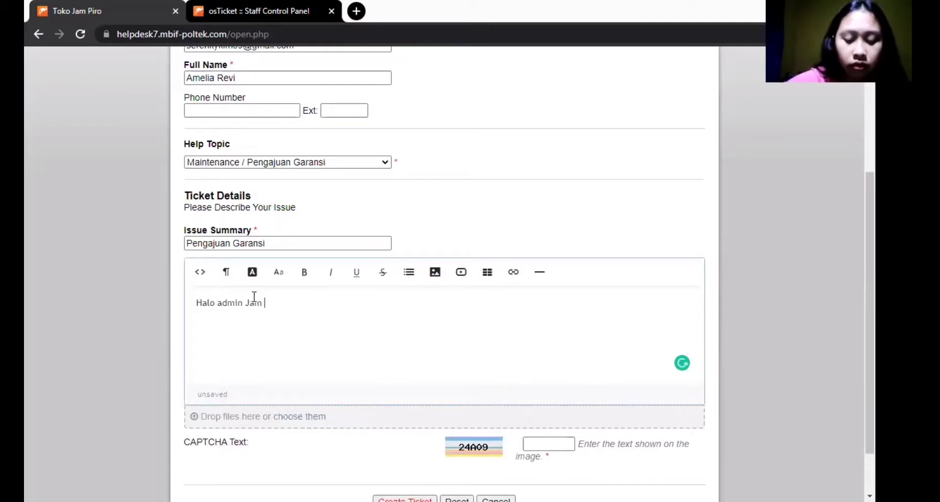
{"action": "type", "text": "Piro"}
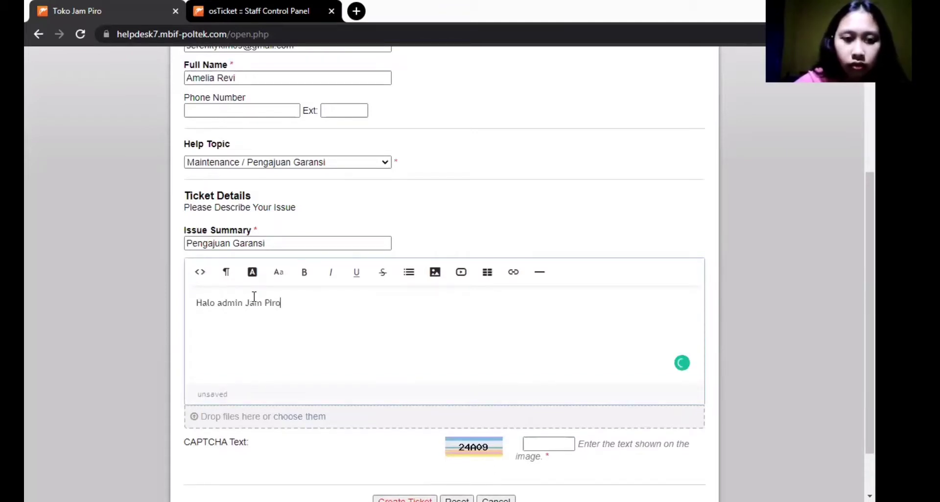
{"action": "type", "text": ","}
{"action": "key", "text": "Return"}
{"action": "type", "text": "Say"}
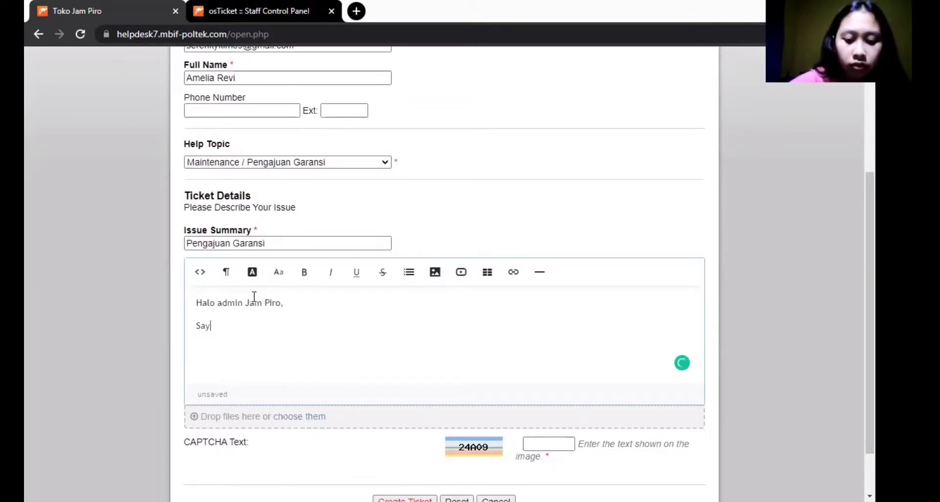
{"action": "type", "text": "a ingin"}
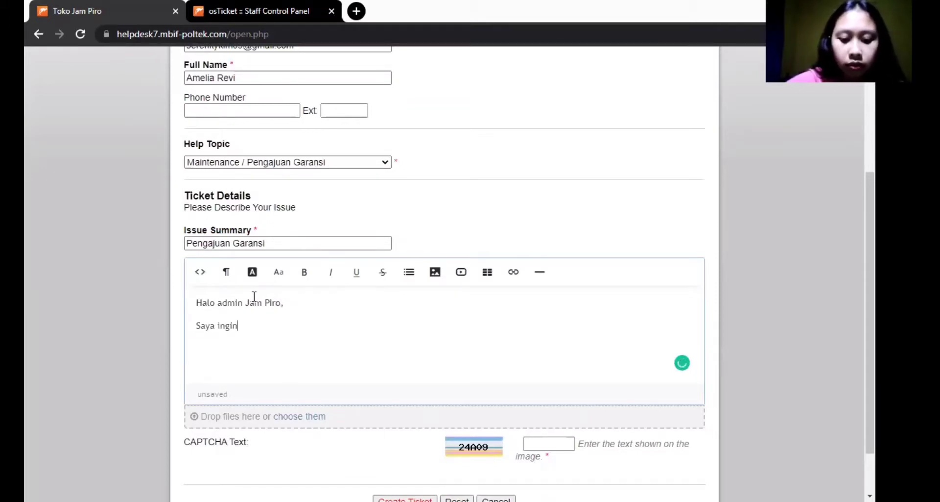
{"action": "type", "text": " mengaju"}
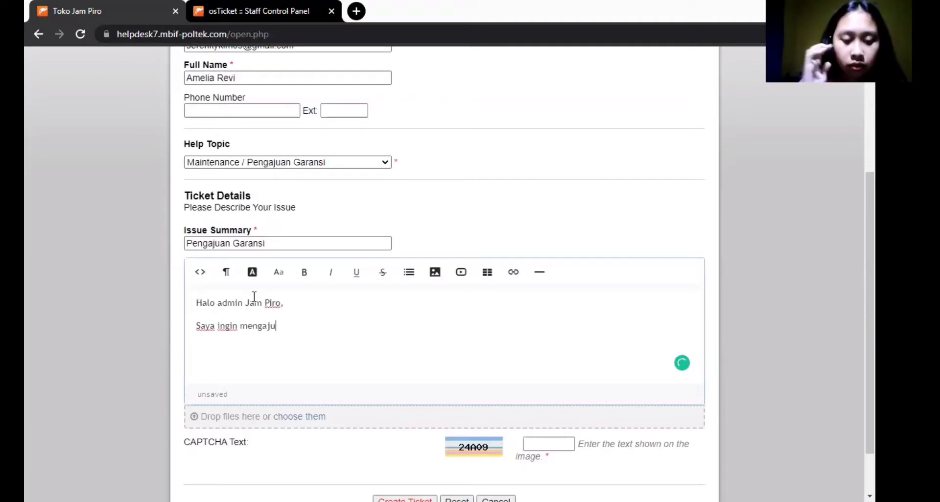
{"action": "type", "text": "kan "}
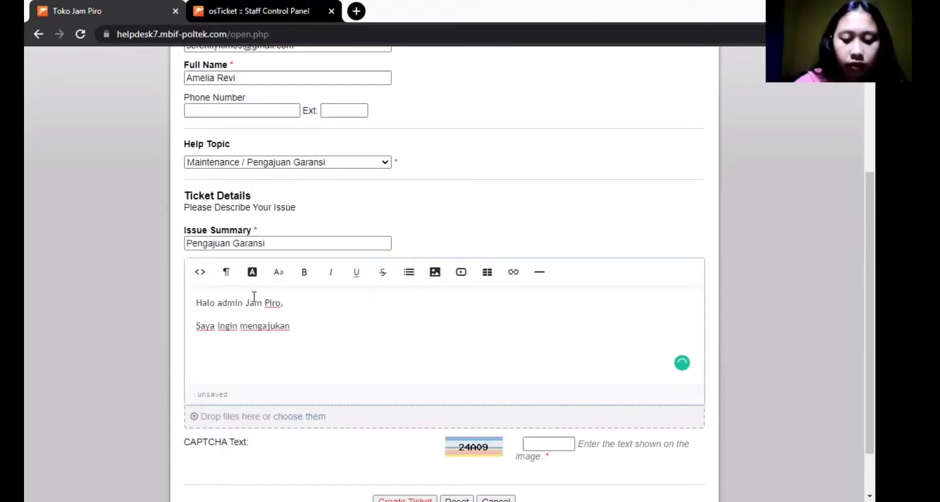
{"action": "type", "text": "ga"}
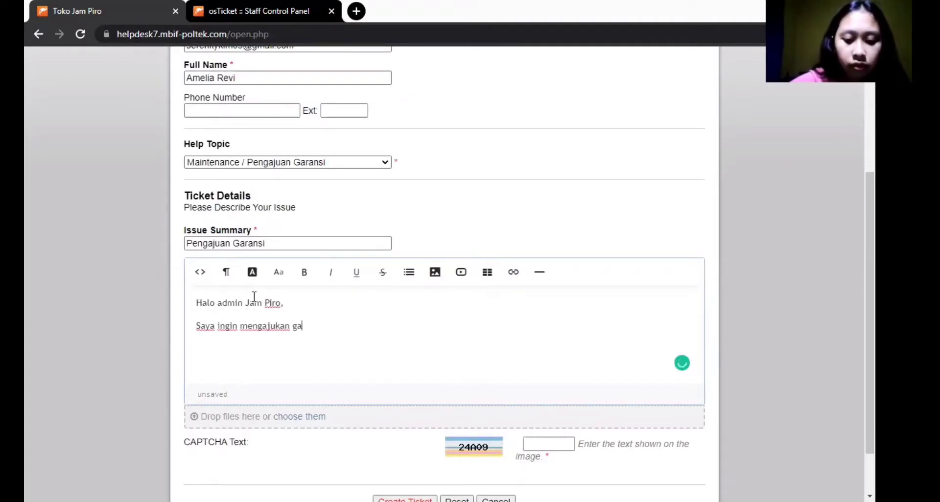
{"action": "type", "text": "ransi atas"}
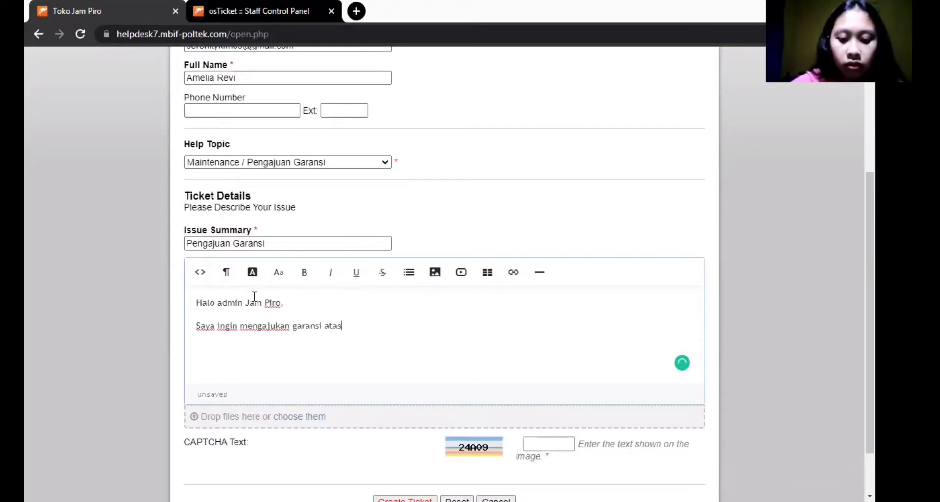
{"action": "type", "text": " produk"}
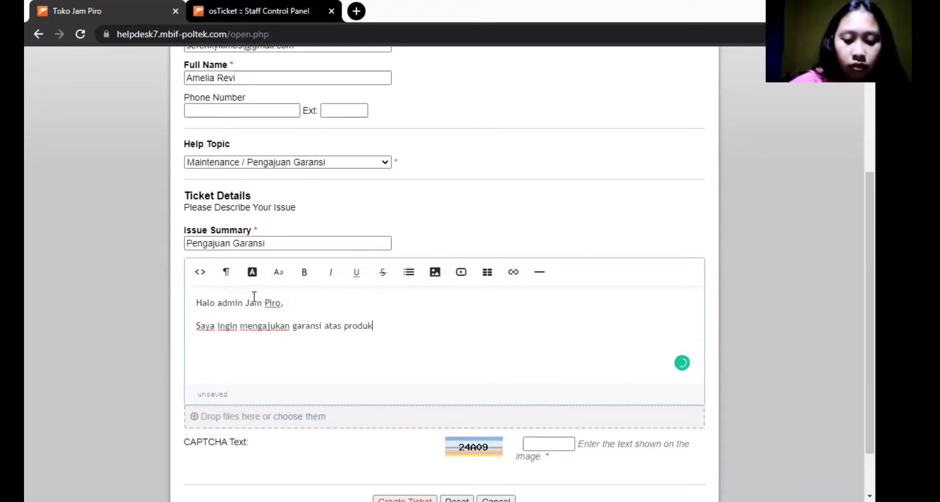
{"action": "type", "text": " yang"}
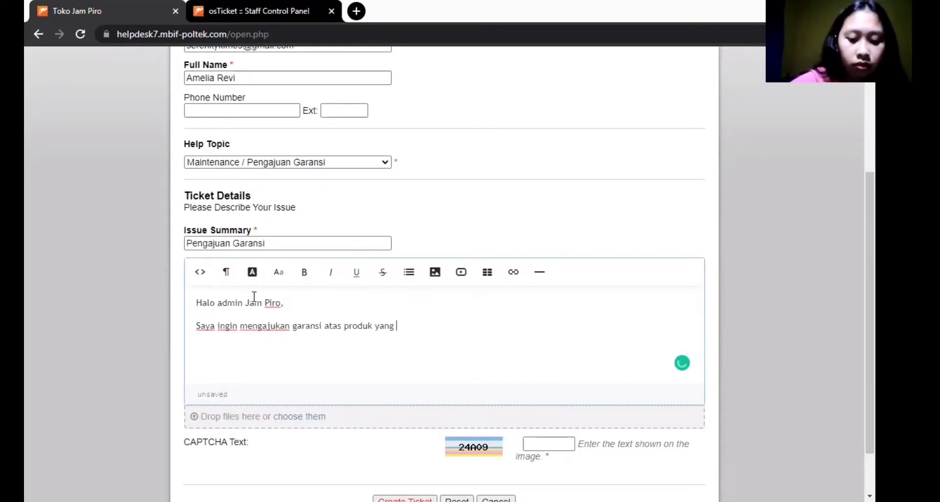
{"action": "type", "text": " saya bel"}
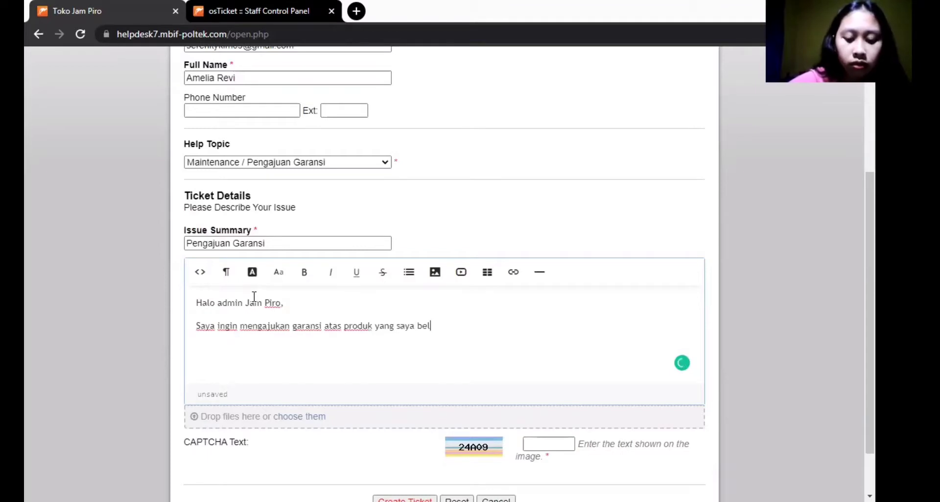
{"action": "type", "text": "i yang "}
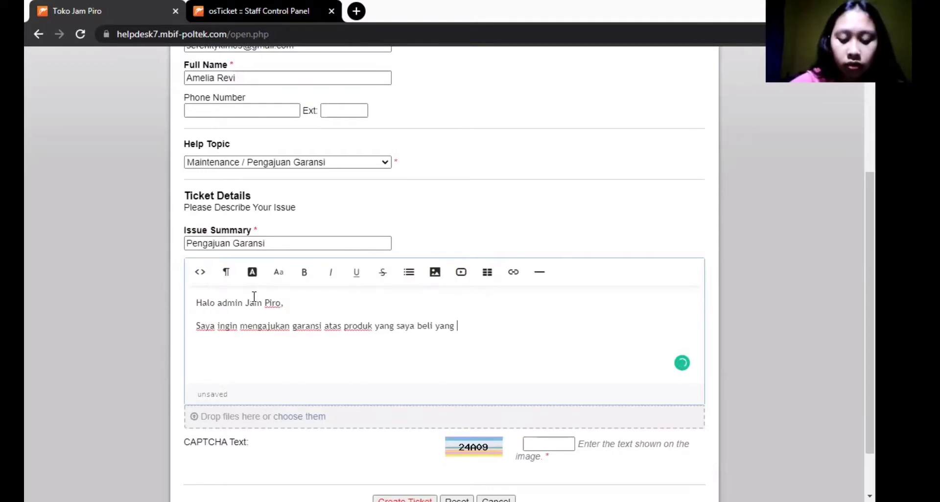
{"action": "type", "text": "terkirim dal"}
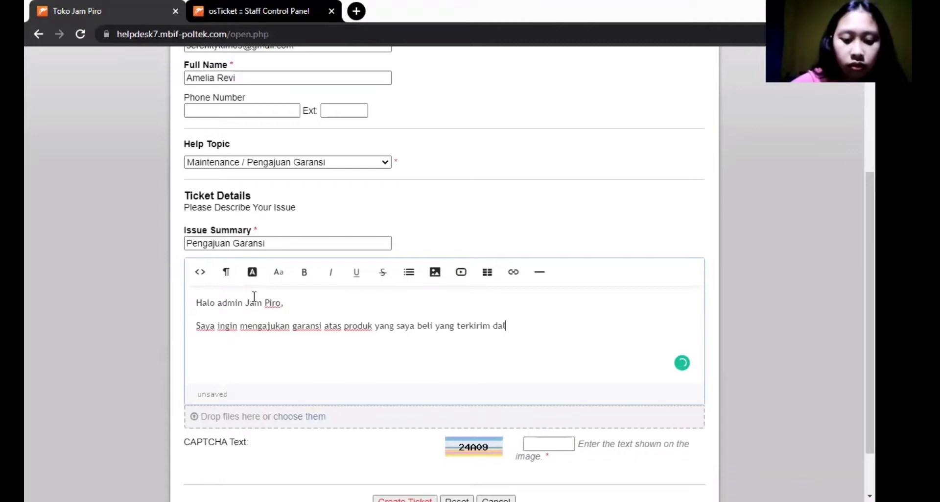
{"action": "type", "text": "am keada"}
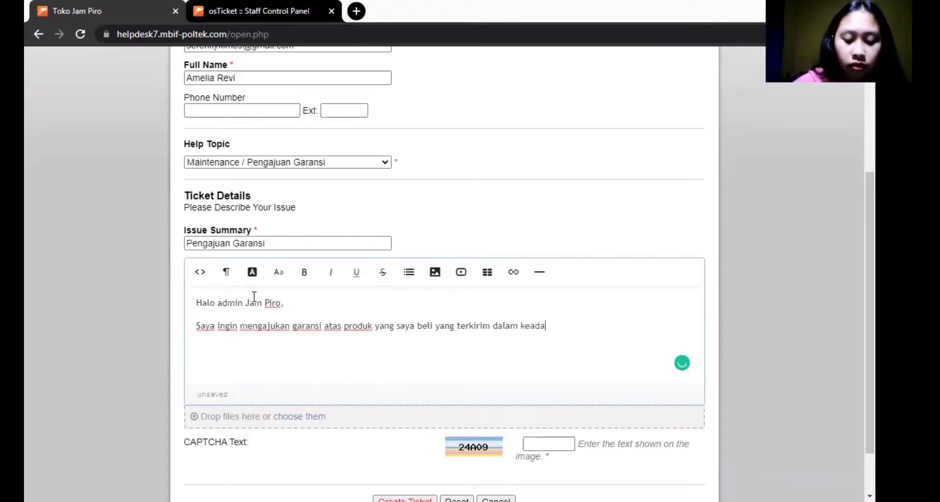
{"action": "type", "text": "an"}
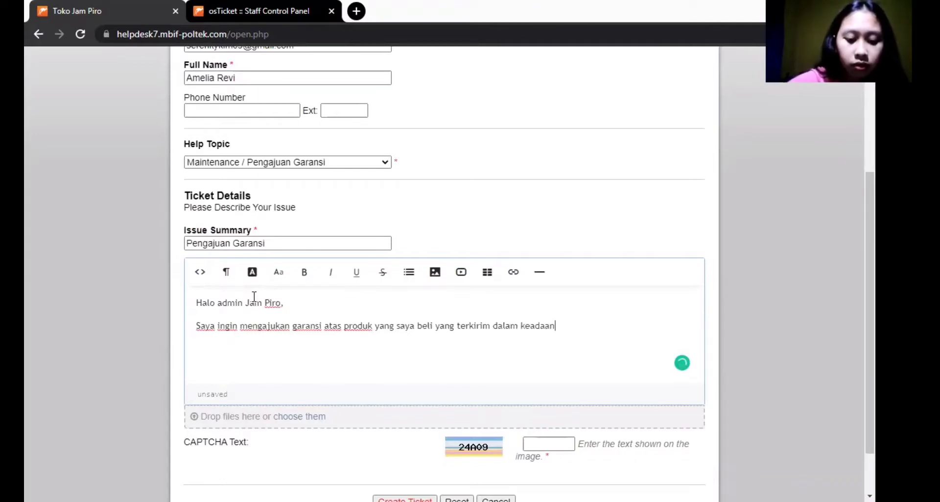
{"action": "type", "text": " kaca "}
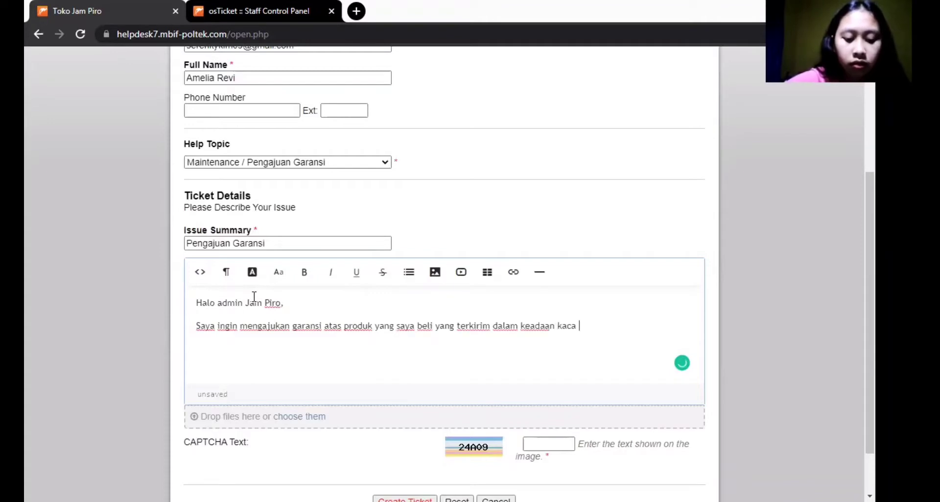
{"action": "type", "text": "yang retak"}
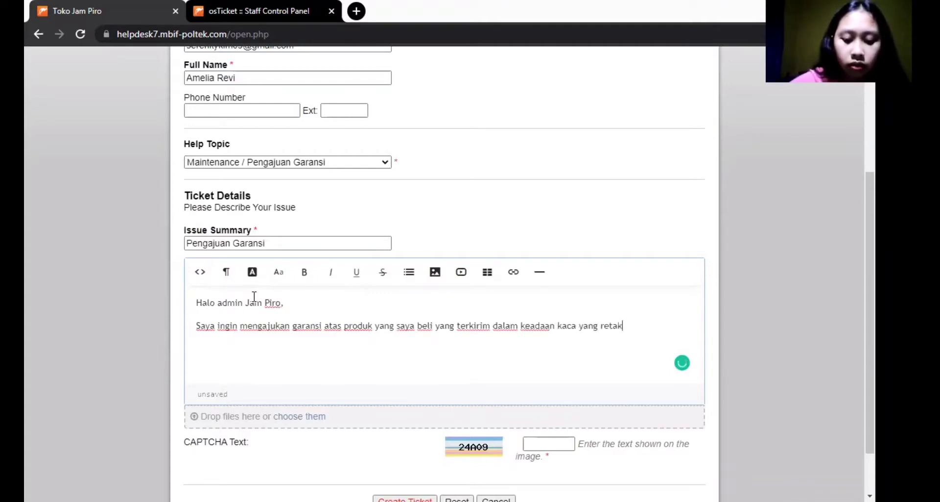
{"action": "type", "text": ". Beri"}
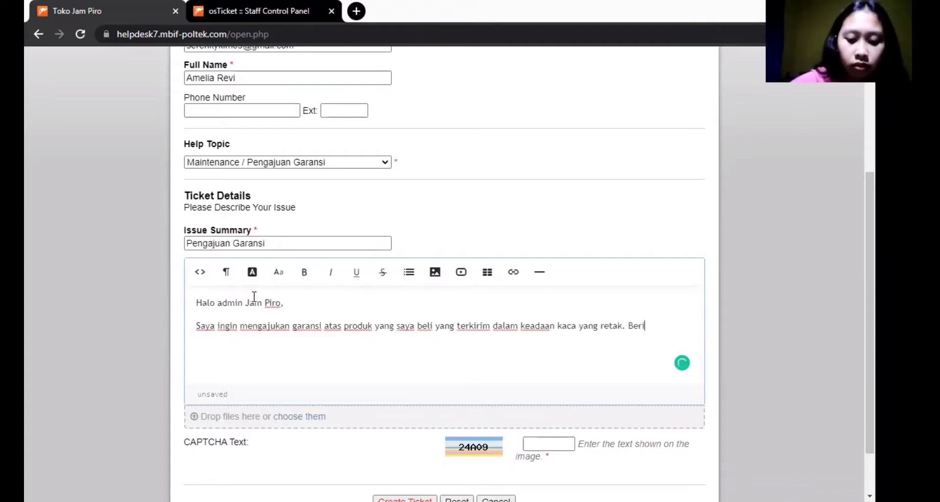
{"action": "type", "text": "kut"}
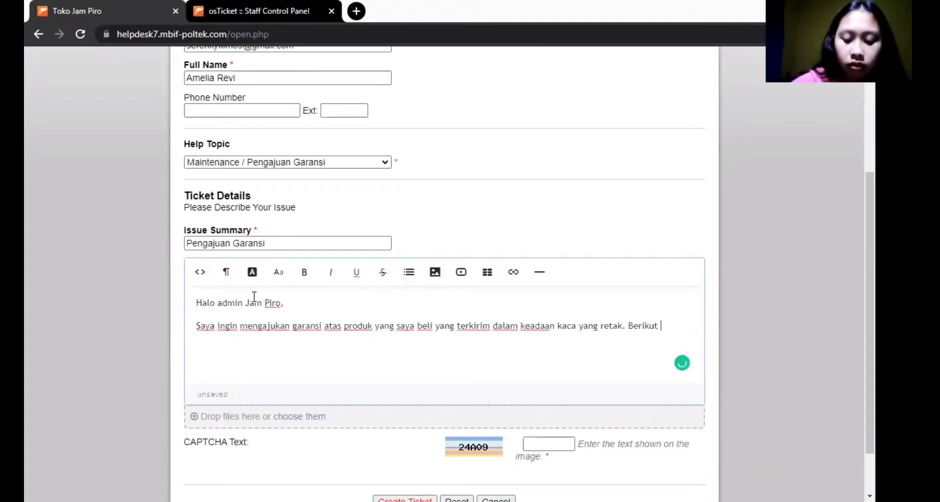
{"action": "type", "text": " lampiran s"}
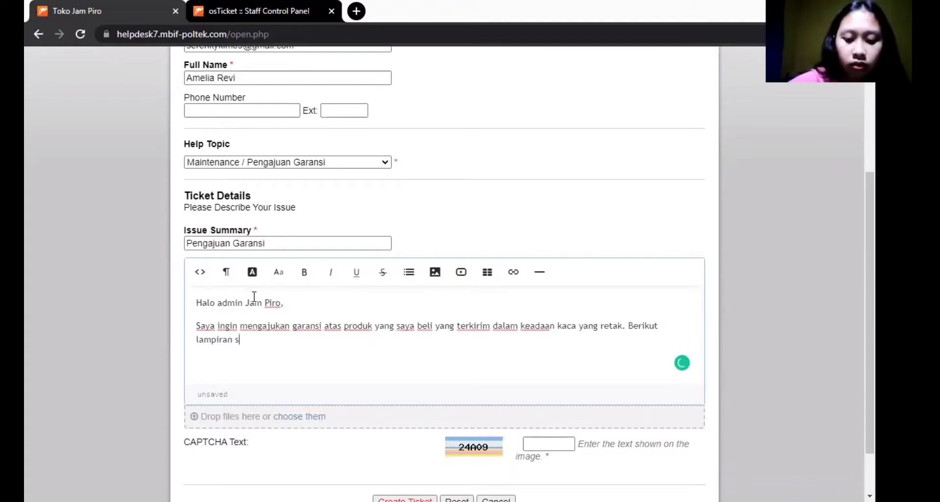
{"action": "type", "text": "truk "}
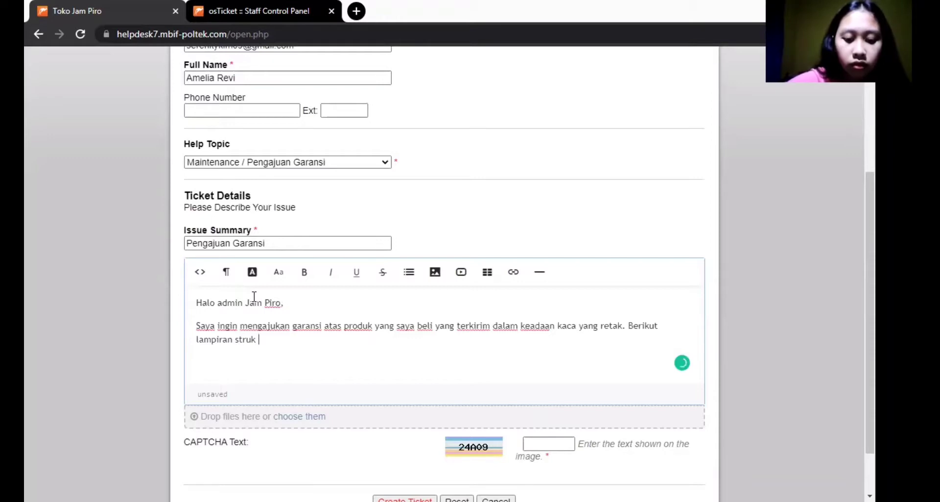
{"action": "type", "text": "pembayaran "}
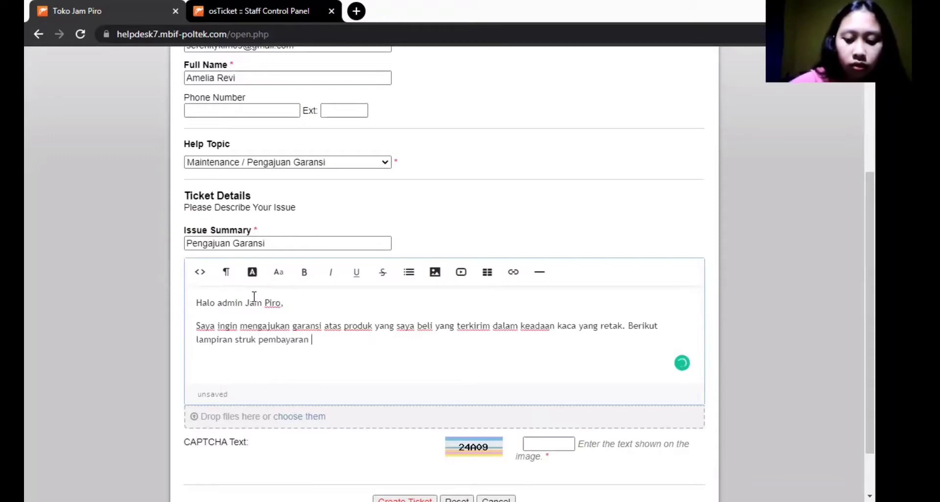
{"action": "type", "text": "dan kartu"}
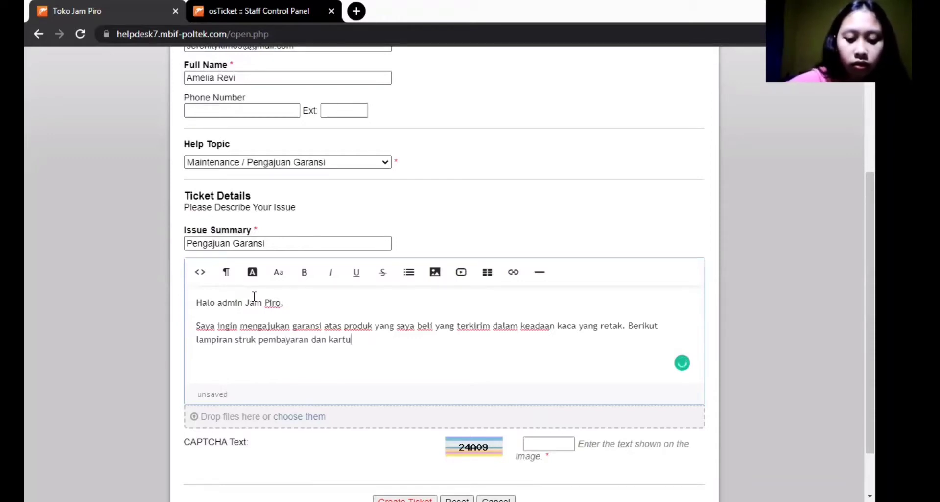
{"action": "type", "text": " garansi "}
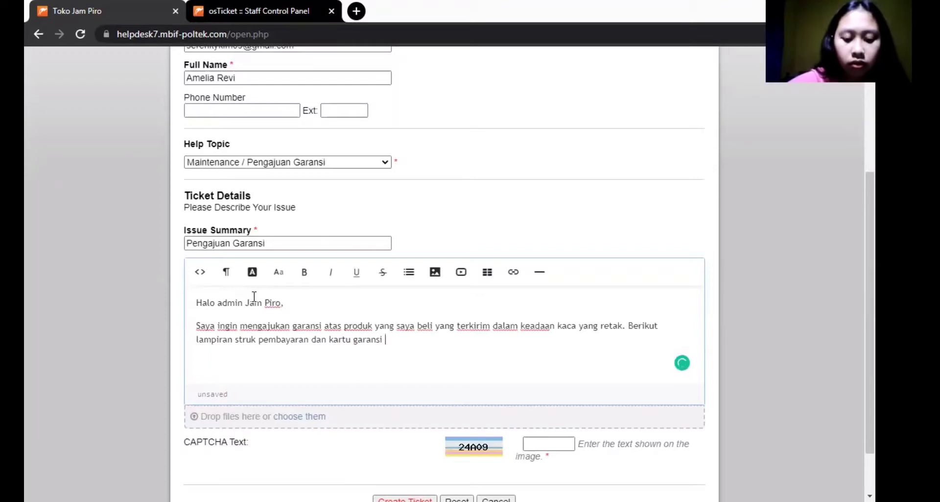
{"action": "type", "text": "yang tela"}
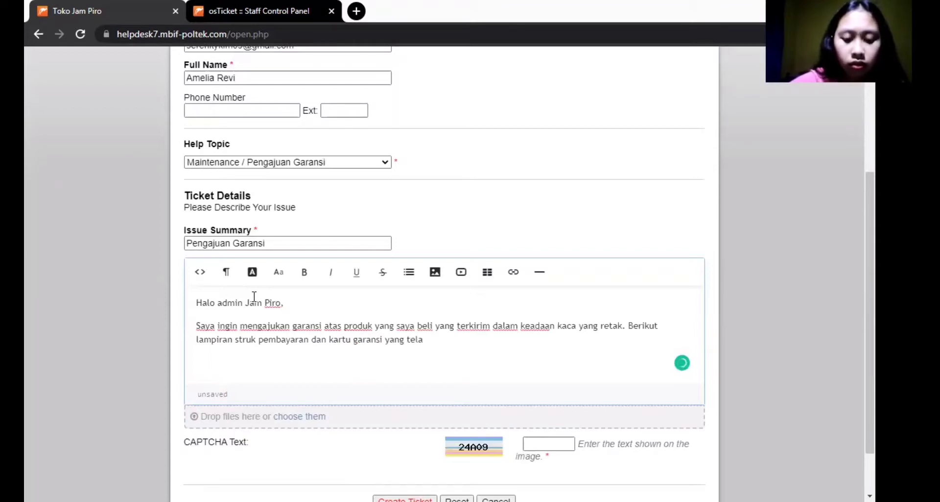
{"action": "type", "text": "h say"}
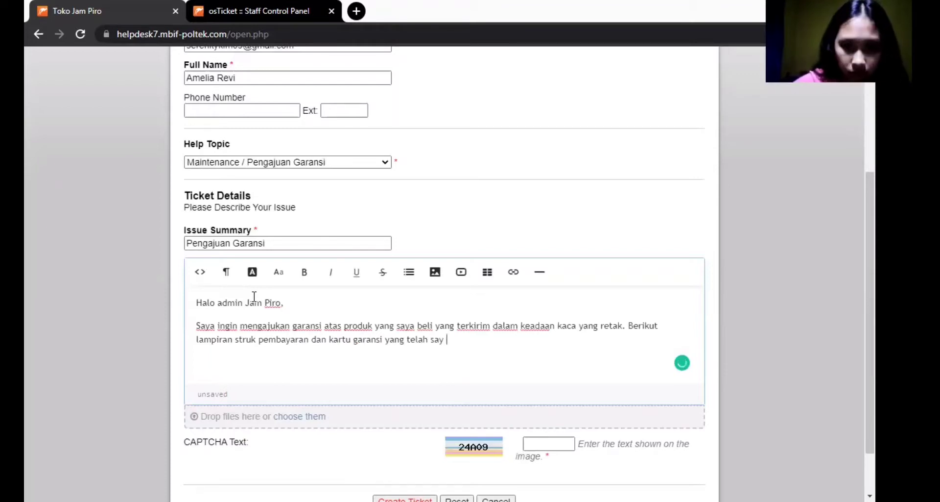
{"action": "key", "text": "BackSpace"}
{"action": "type", "text": "a is"}
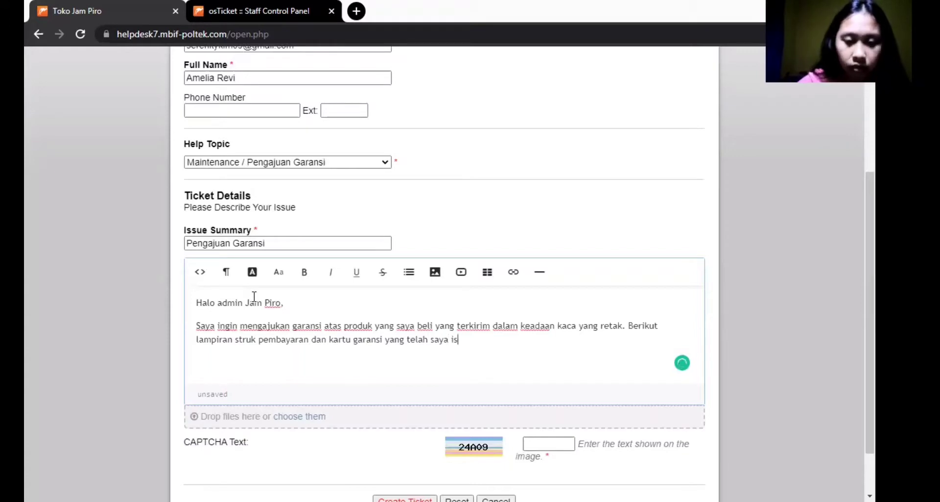
{"action": "type", "text": "i."}
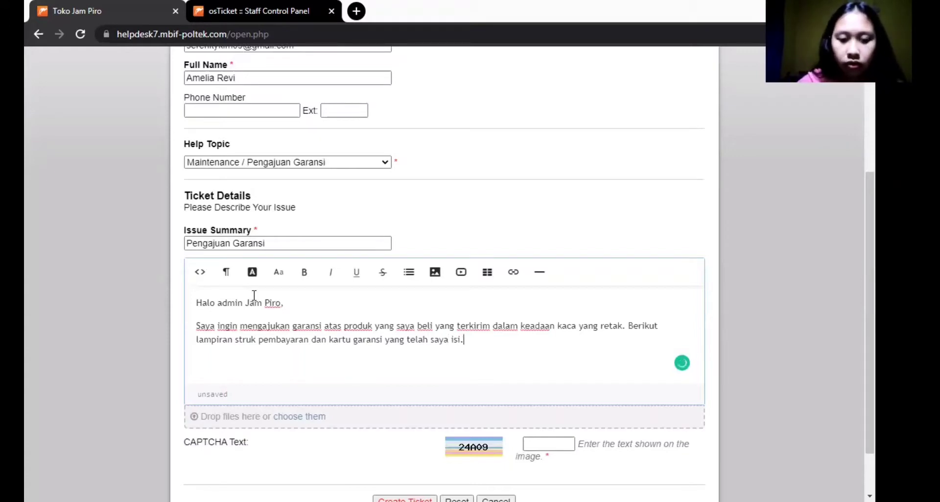
{"action": "key", "text": "Return"}
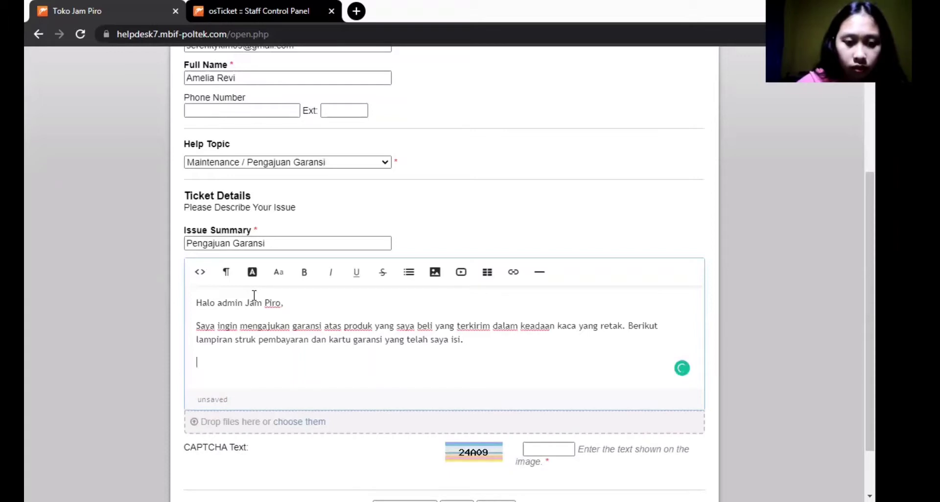
{"action": "key", "text": "BackSpace"}
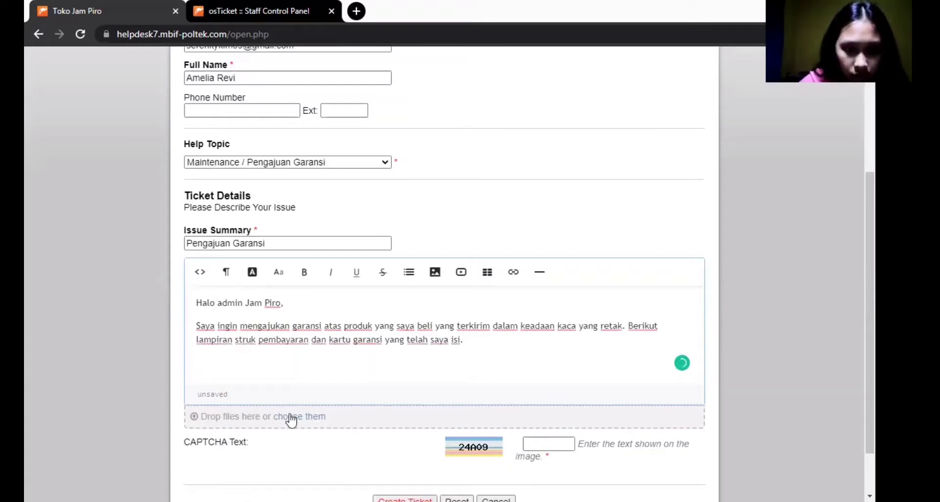
- Attach the Kartu Garansi and Struk Pembayaran images to the warranty ticket form
{"action": "left_click", "coordinate": [289, 415]}
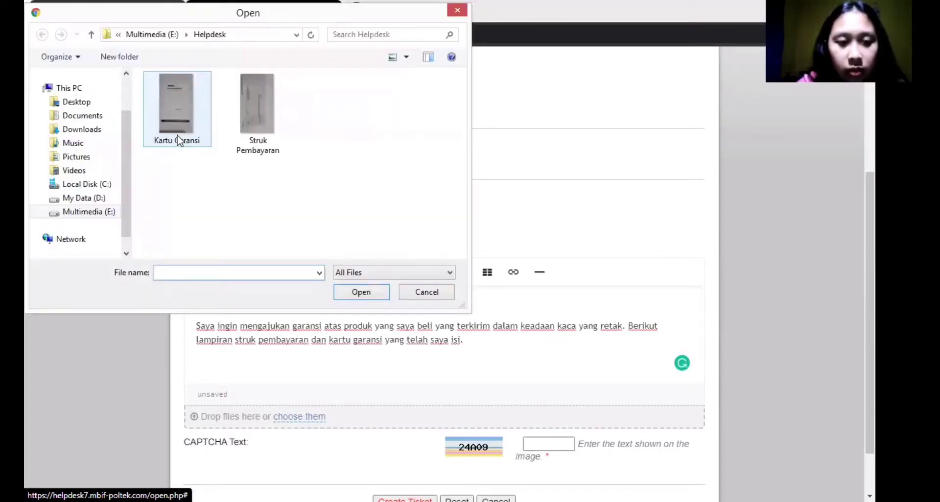
{"action": "left_click", "coordinate": [258, 128], "text": "ctrl"}
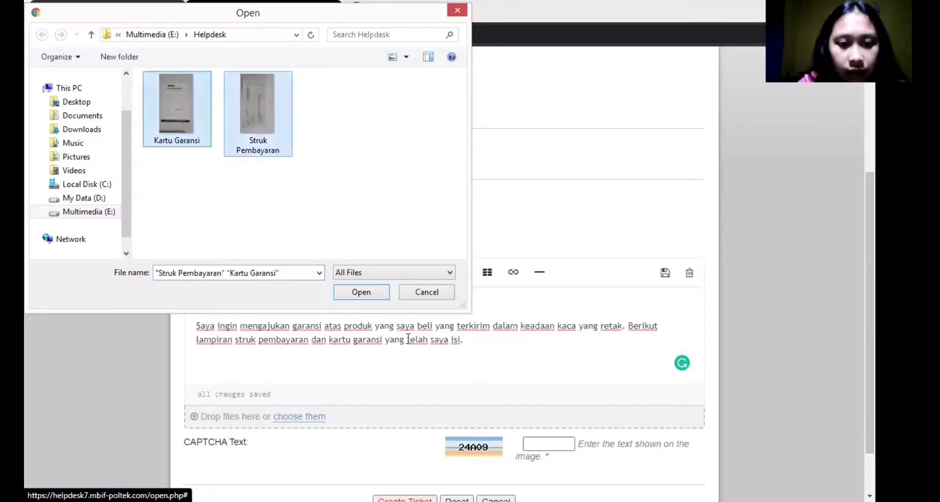
{"action": "key", "text": "Return"}
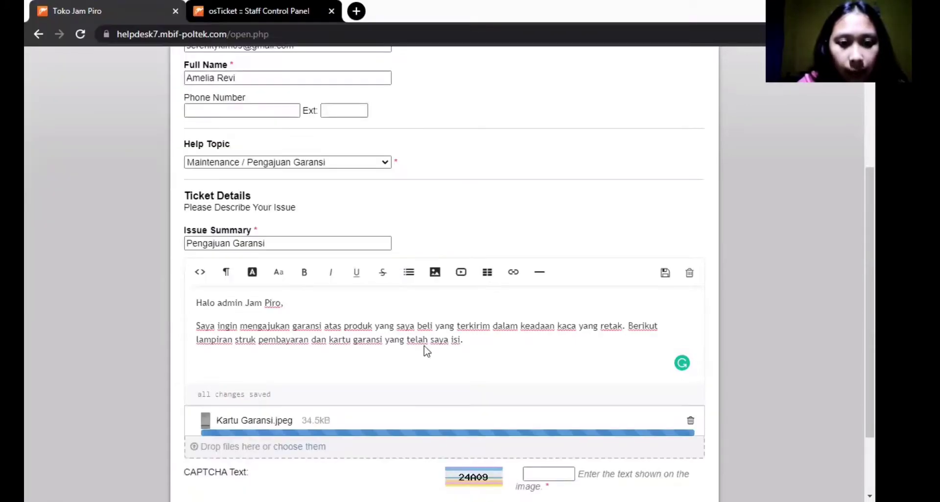
{"action": "scroll", "coordinate": [541, 345], "scroll_direction": "down", "scroll_amount": 3}
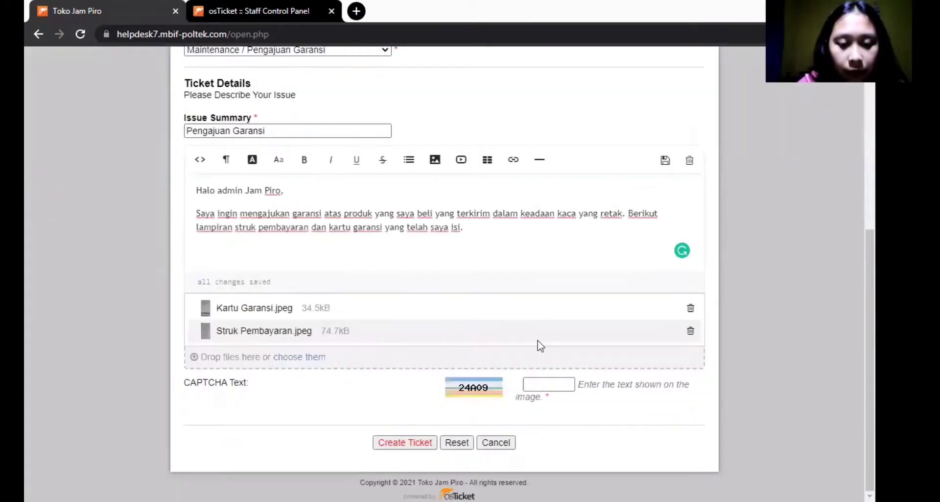
- Enter the CAPTCHA code and create the Pengajuan Garansi warranty ticket
{"action": "left_click", "coordinate": [553, 383]}
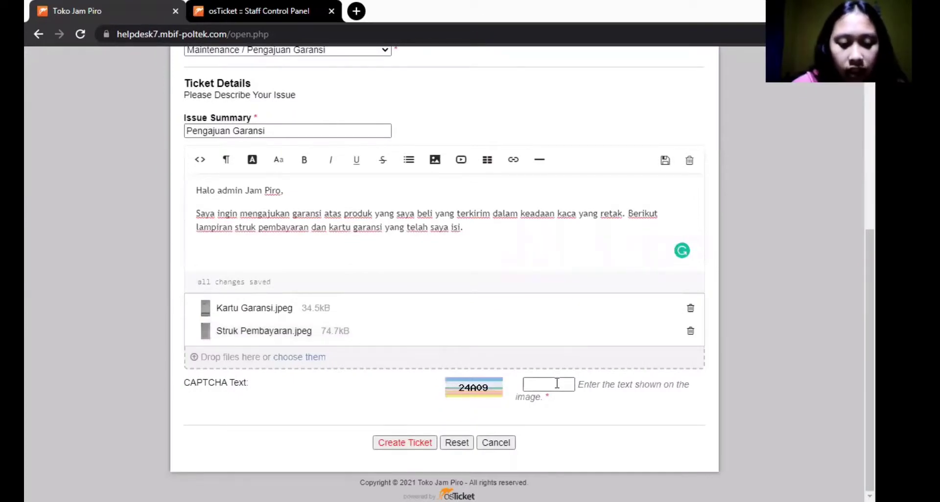
{"action": "left_click", "coordinate": [557, 383]}
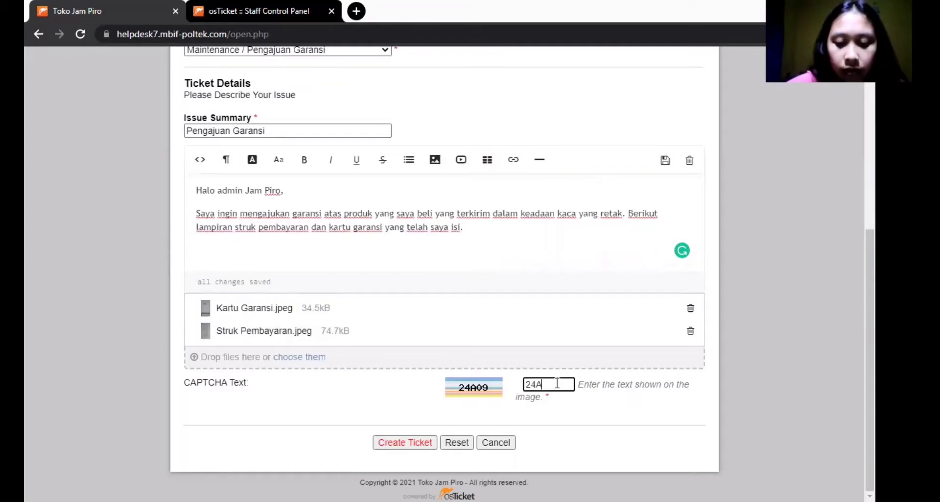
{"action": "left_click", "coordinate": [427, 442]}
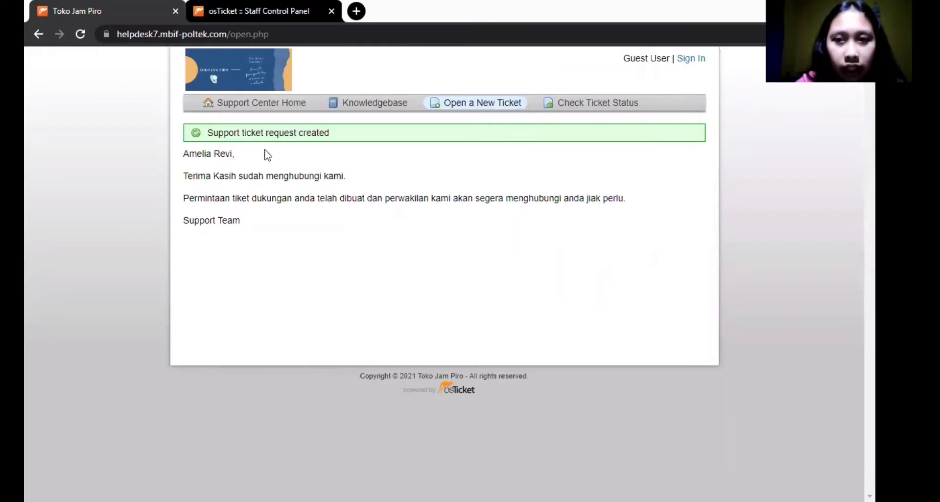
{"action": "left_click", "coordinate": [284, 7]}
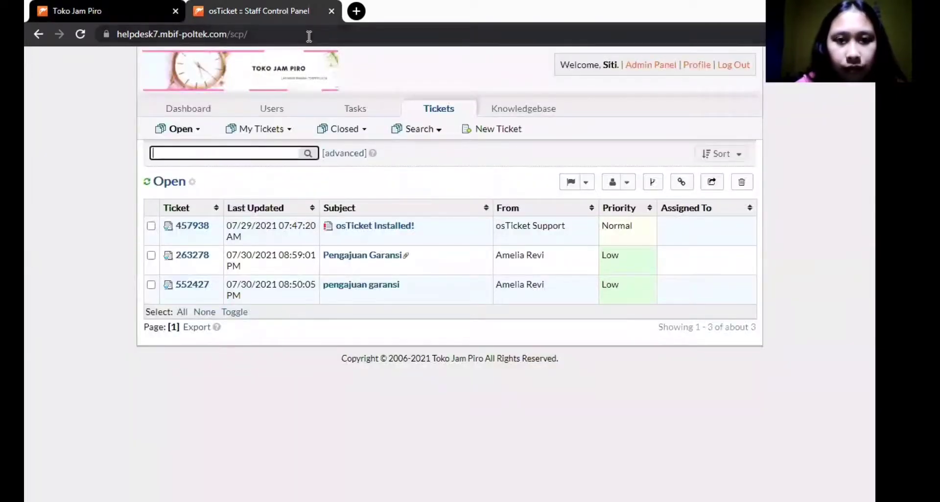
- Visit the staff Dashboard page
{"action": "left_click", "coordinate": [200, 111]}
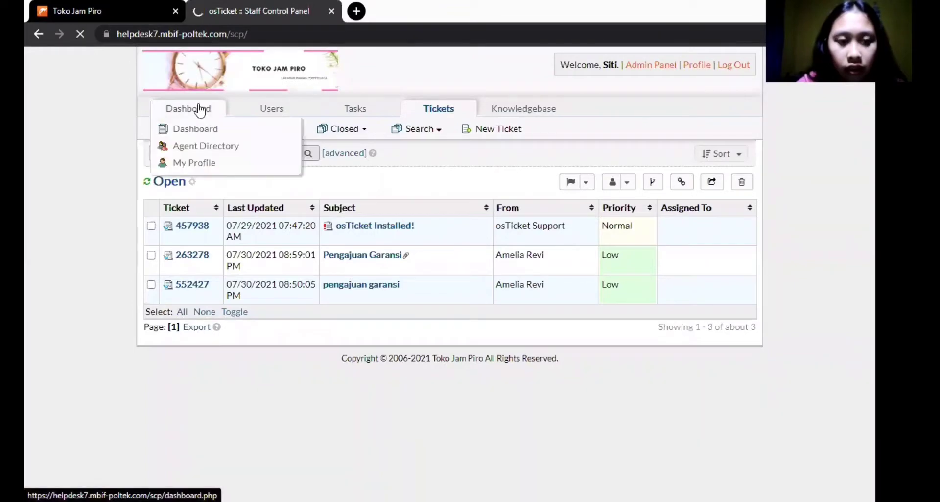
{"action": "mouse_move", "coordinate": [341, 129]}
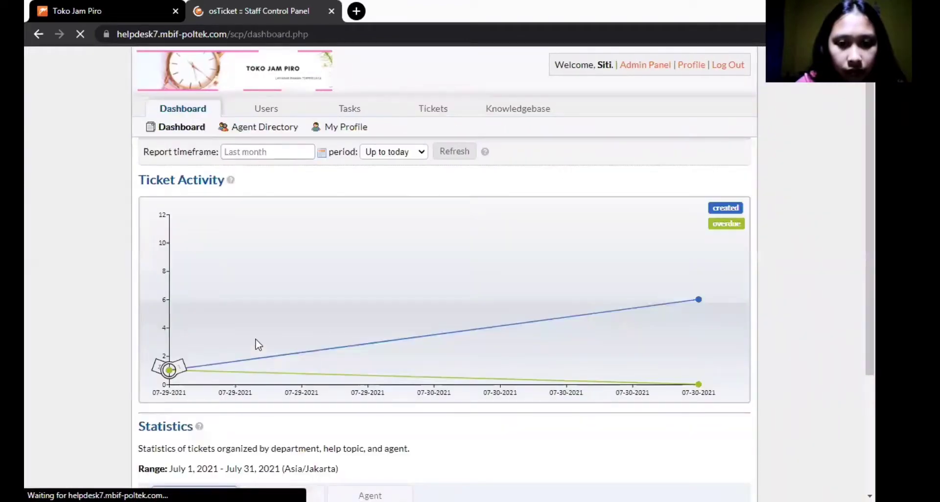
{"action": "scroll", "coordinate": [258, 344], "scroll_direction": "down", "scroll_amount": 3}
{"action": "scroll", "coordinate": [258, 344], "scroll_direction": "up", "scroll_amount": 3}
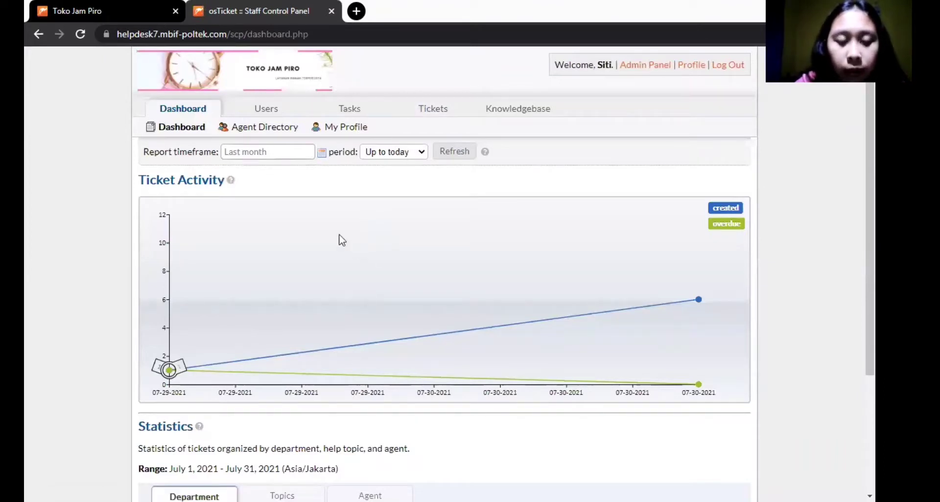
- Return to the Tickets queue, view ticket 552427, then go back to the Open list
{"action": "left_click", "coordinate": [433, 109]}
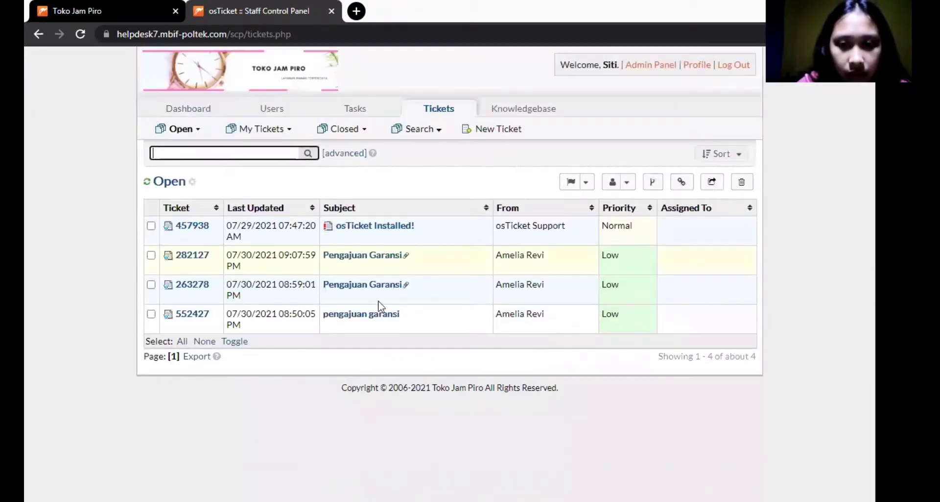
{"action": "left_click", "coordinate": [350, 313]}
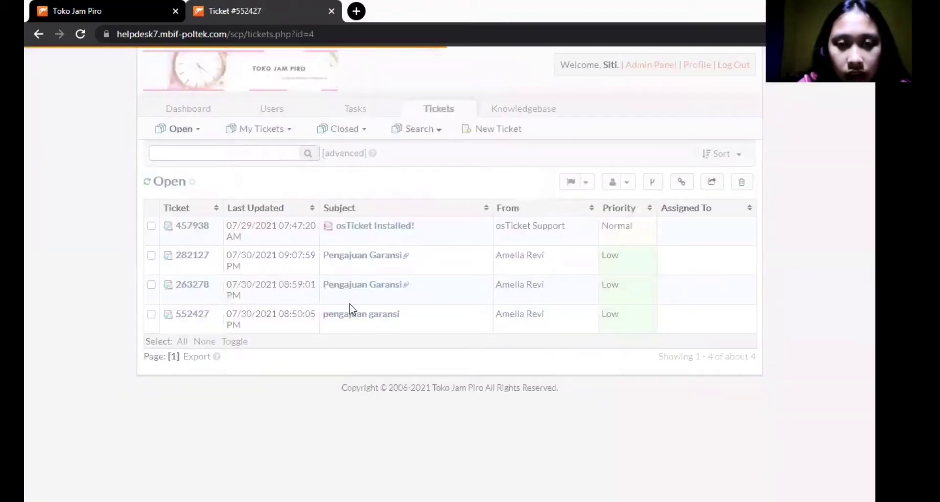
{"action": "scroll", "coordinate": [351, 299], "scroll_direction": "down", "scroll_amount": 5}
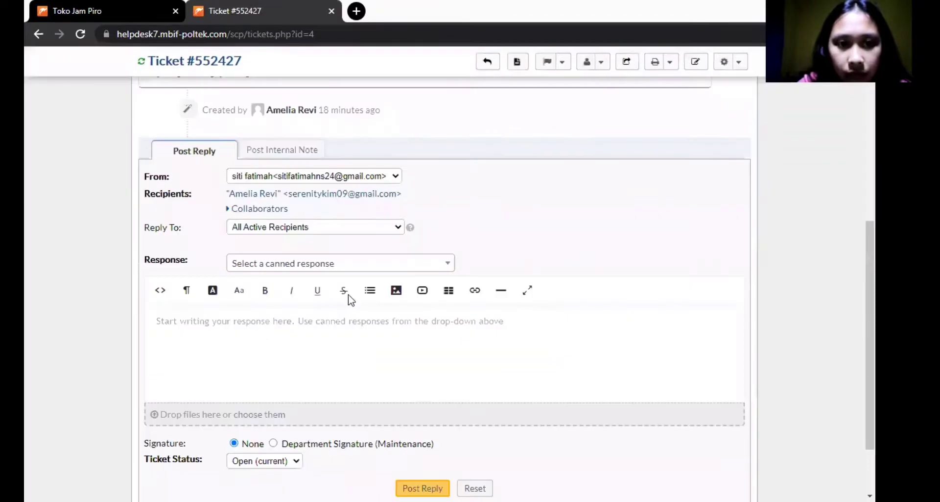
{"action": "scroll", "coordinate": [297, 255], "scroll_direction": "up", "scroll_amount": 2}
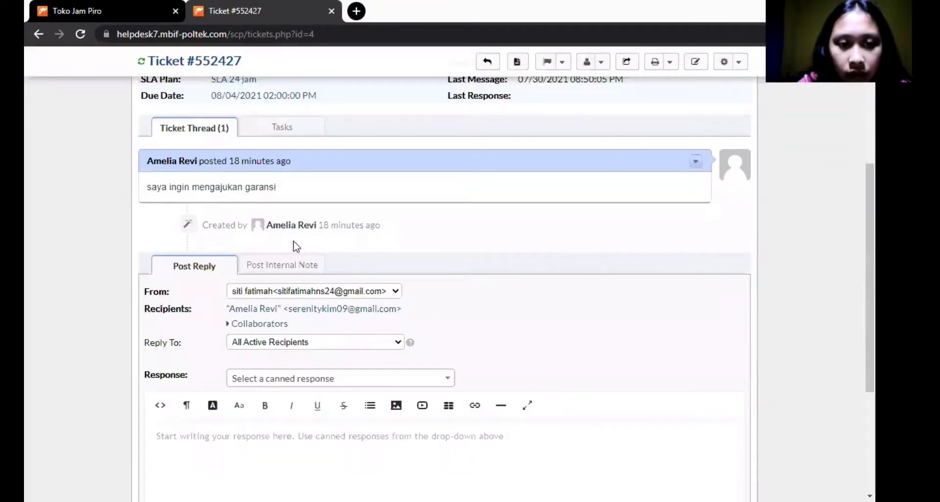
{"action": "left_click", "coordinate": [37, 34]}
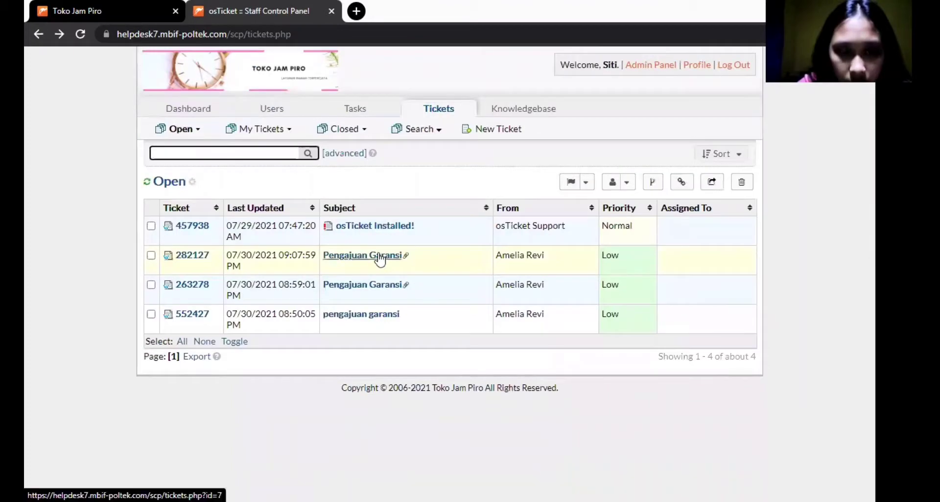
- Open ticket #282127 and scroll through the guest's warranty message and two attached images
{"action": "left_click", "coordinate": [381, 258]}
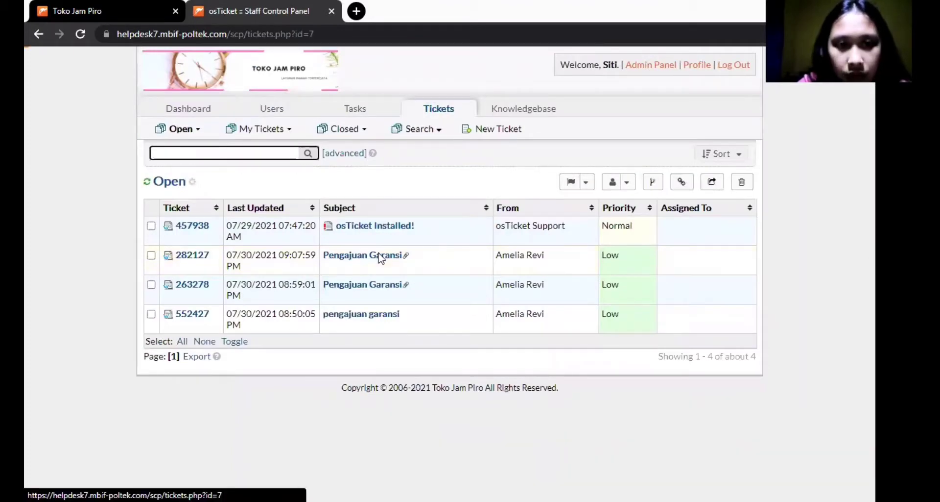
{"action": "scroll", "coordinate": [365, 227], "scroll_direction": "down", "scroll_amount": 2}
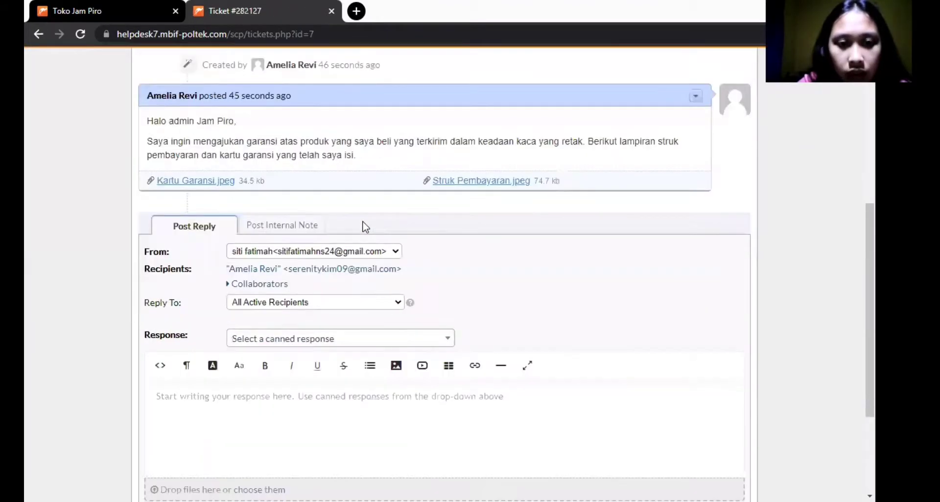
{"action": "scroll", "coordinate": [169, 175], "scroll_direction": "up", "scroll_amount": 4}
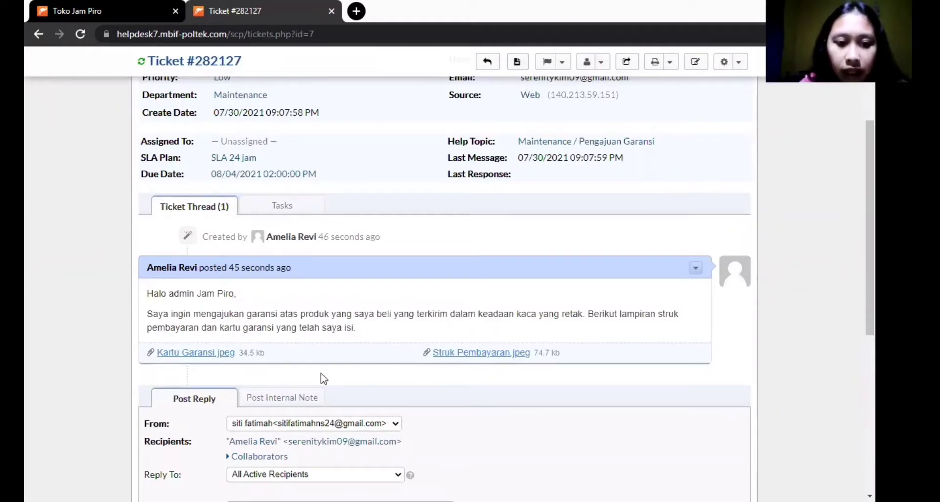
{"action": "scroll", "coordinate": [189, 203], "scroll_direction": "down", "scroll_amount": 4}
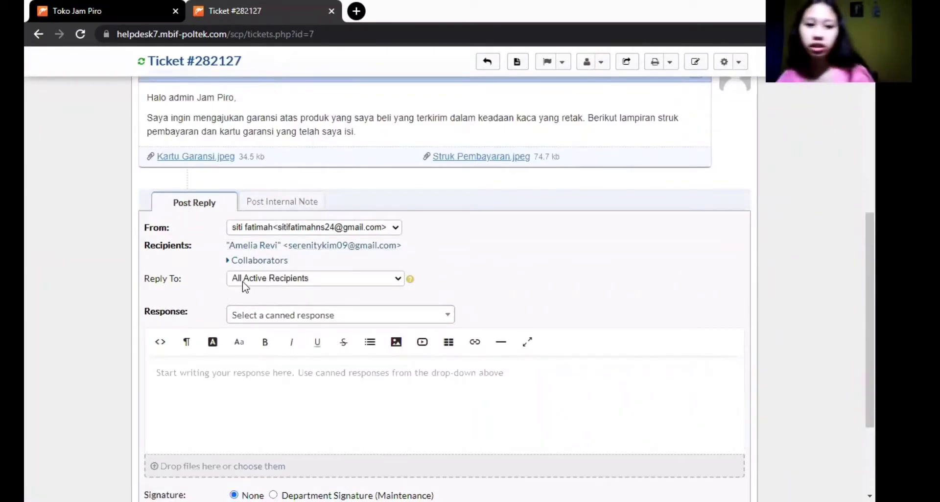
- Address the reply only to the Ticket Owner and load the Original Message canned response
{"action": "left_click", "coordinate": [265, 280]}
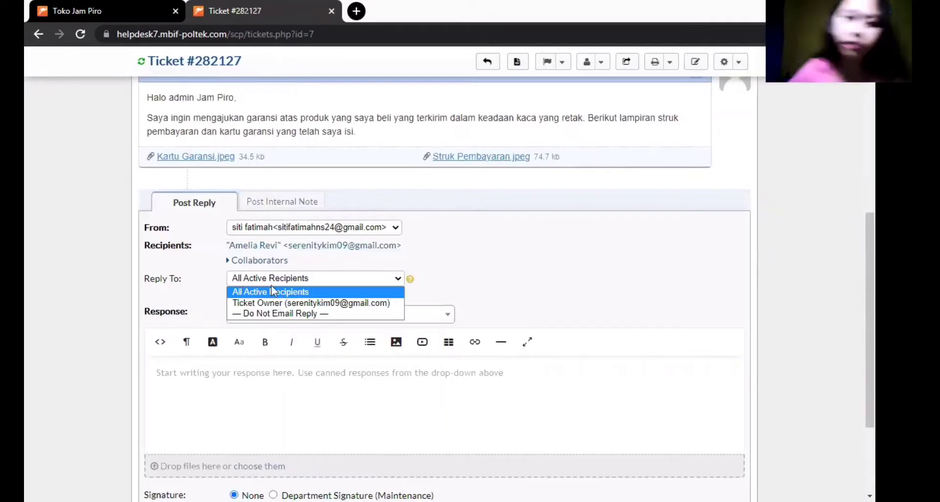
{"action": "left_click", "coordinate": [307, 303]}
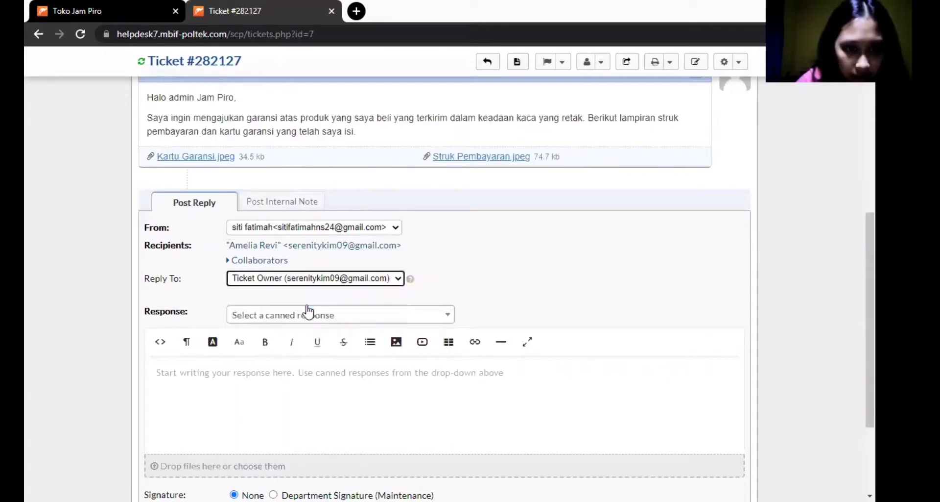
{"action": "left_click", "coordinate": [315, 319]}
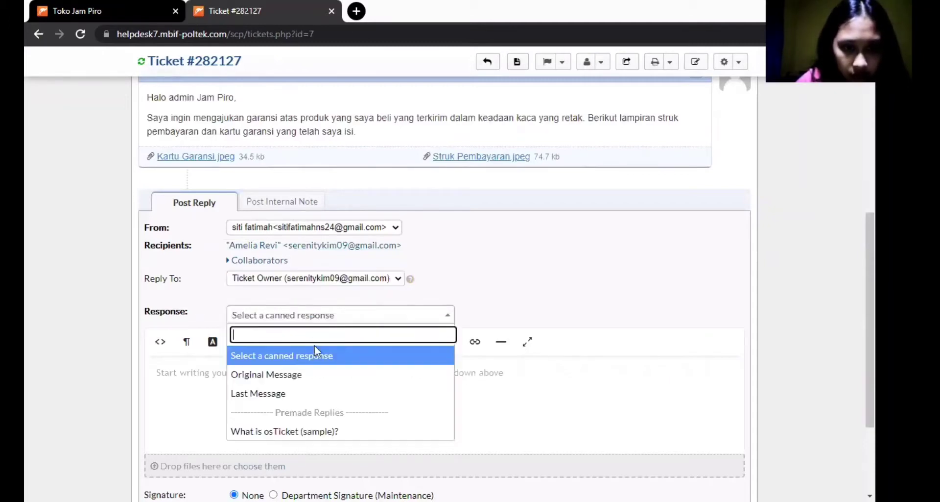
{"action": "left_click", "coordinate": [315, 376]}
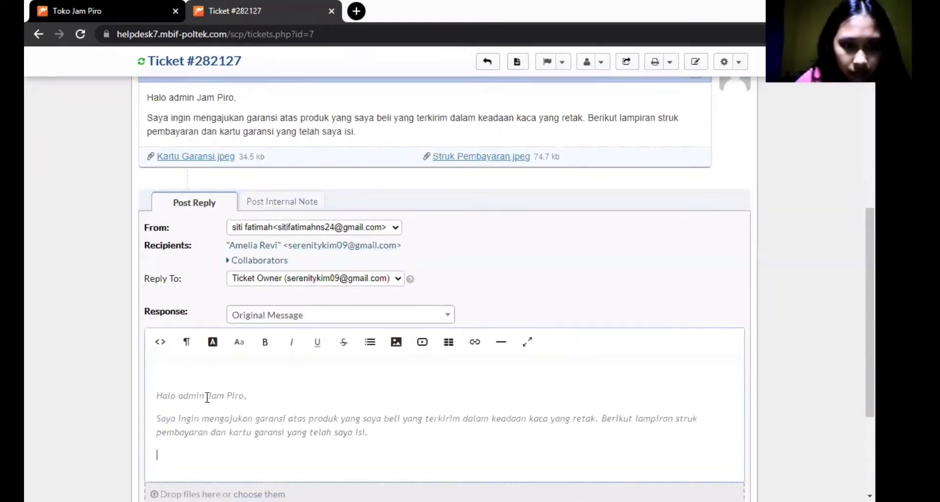
- Replace the quoted text with the prepared warranty-confirmation reply and post it
{"action": "key", "text": "ctrl+a"}
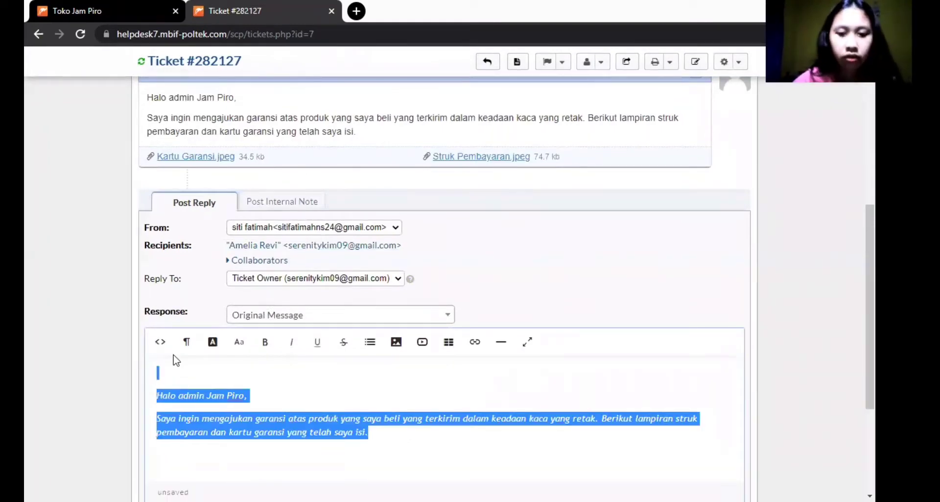
{"action": "key", "text": "BackSpace"}
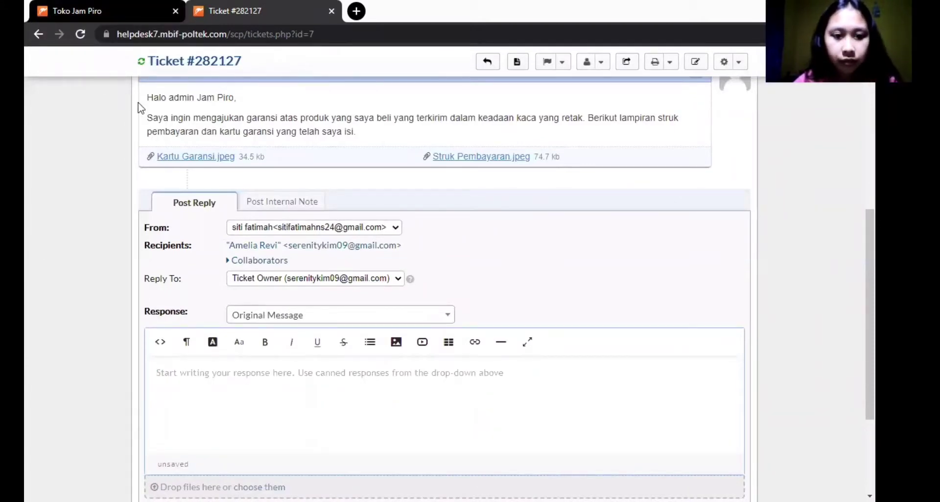
{"action": "type", "text": "Dear Costumer, Permintaan pengajuan garansi telah kami terima dan catat. Silahkan kirimkan kembali produk beserta kartu garansi yang telah diisi kepada alamat kantor kami Jalan Kaliwungu, Kendal, Jawa Tengah agar segera diproses dan dikirim kembali. Terimakasih telah menggunakan helpdesk untuk membantu kami menangani masalah anda. With regards, Toko Jam Piro"}
{"action": "scroll", "coordinate": [314, 338], "scroll_direction": "down", "scroll_amount": 4}
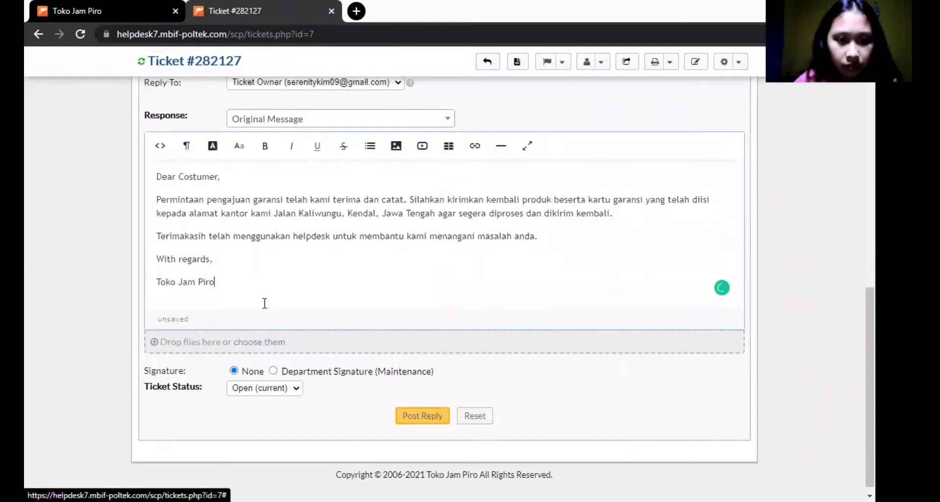
{"action": "scroll", "coordinate": [264, 301], "scroll_direction": "up", "scroll_amount": 1}
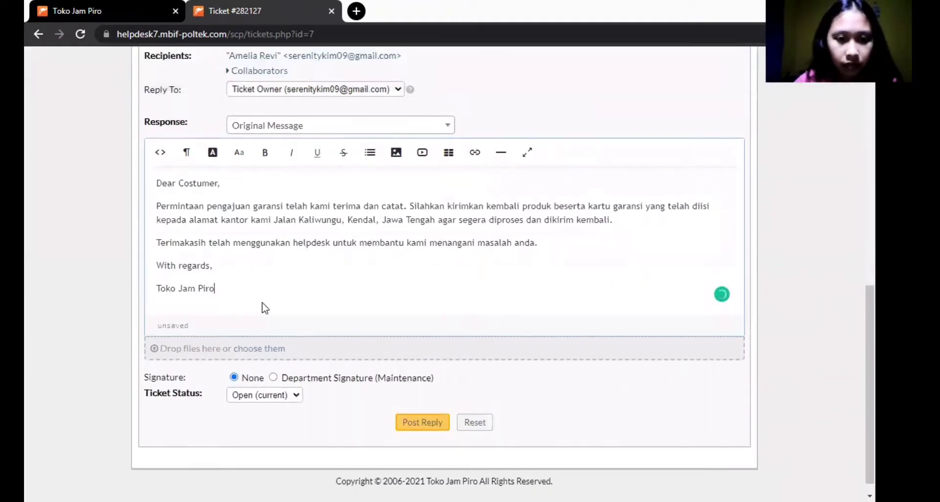
{"action": "scroll", "coordinate": [275, 309], "scroll_direction": "down", "scroll_amount": 1}
{"action": "left_click", "coordinate": [419, 414]}
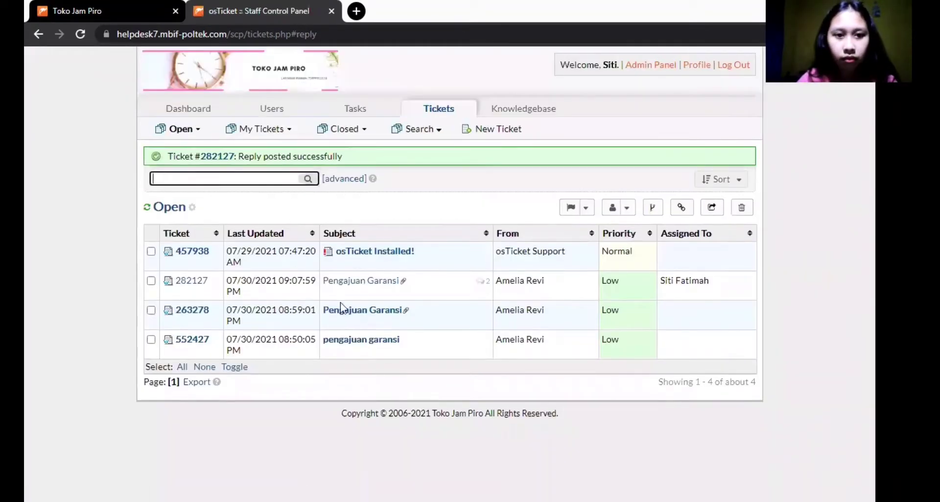
- Open ticket #282127 from the success banner and review the posted staff reply
{"action": "left_click", "coordinate": [214, 157]}
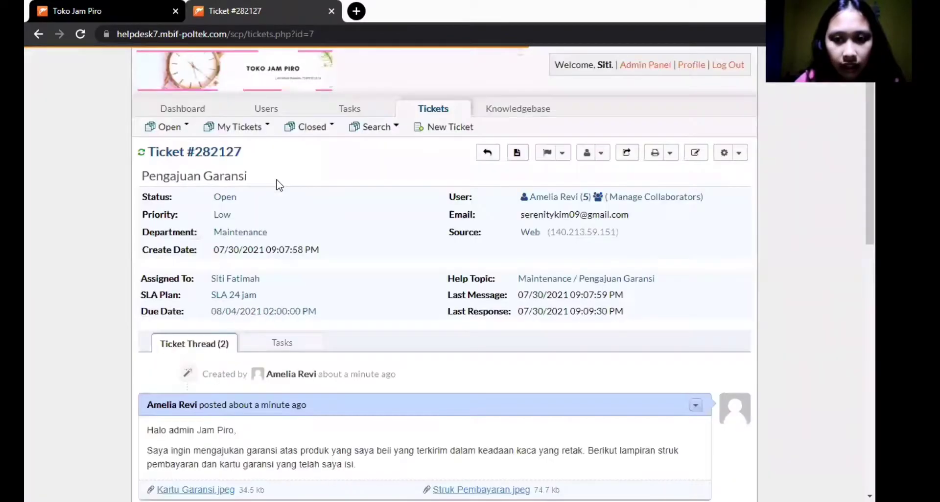
{"action": "scroll", "coordinate": [279, 184], "scroll_direction": "down", "scroll_amount": 10}
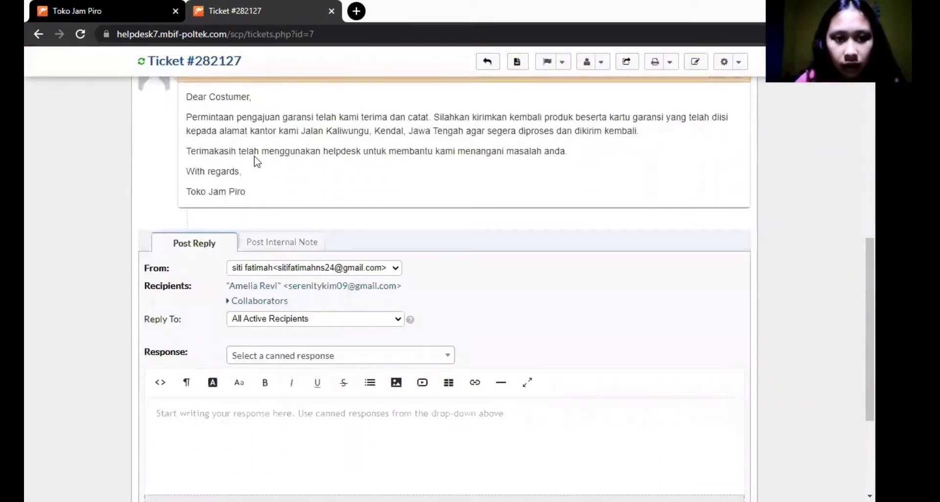
{"action": "scroll", "coordinate": [255, 160], "scroll_direction": "up", "scroll_amount": 4}
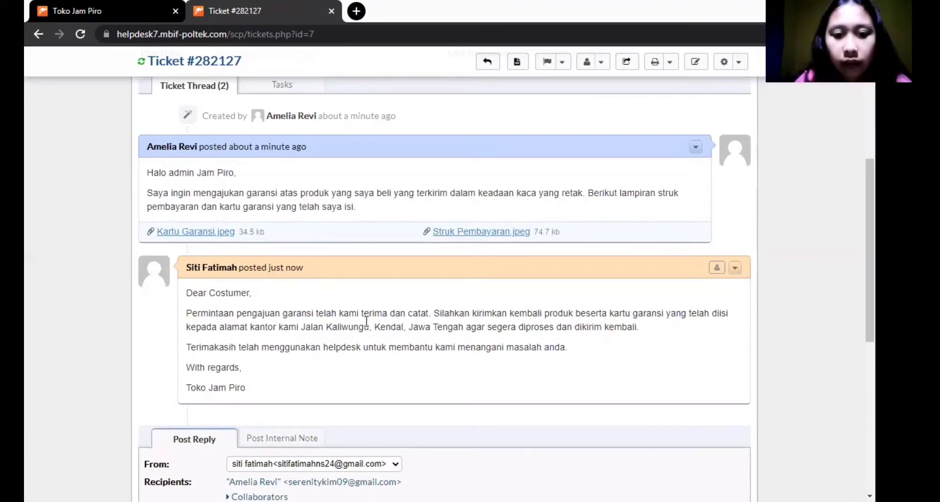
{"action": "scroll", "coordinate": [289, 363], "scroll_direction": "down", "scroll_amount": 4}
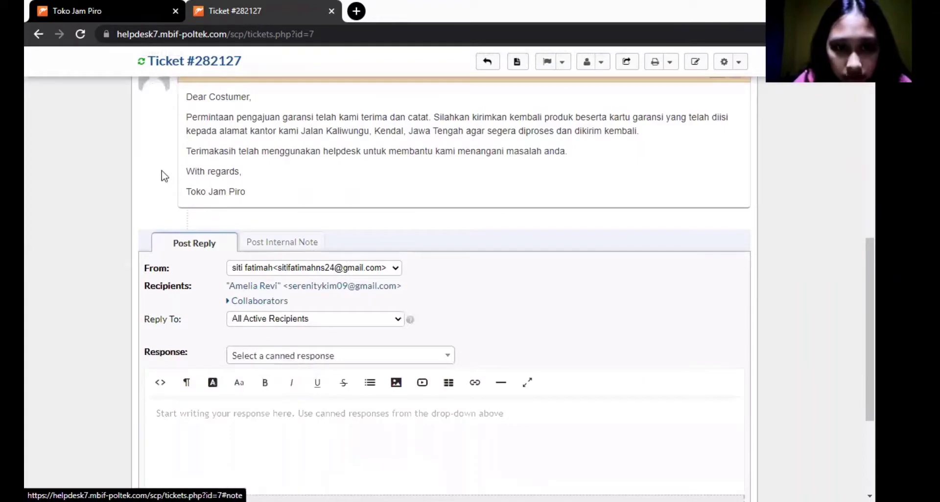
{"action": "scroll", "coordinate": [272, 202], "scroll_direction": "up", "scroll_amount": 4}
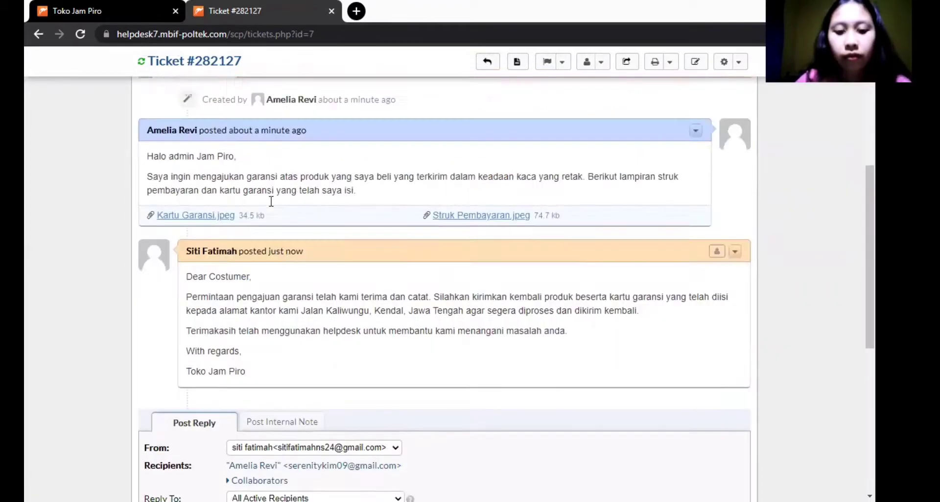
{"action": "scroll", "coordinate": [273, 202], "scroll_direction": "down", "scroll_amount": 4}
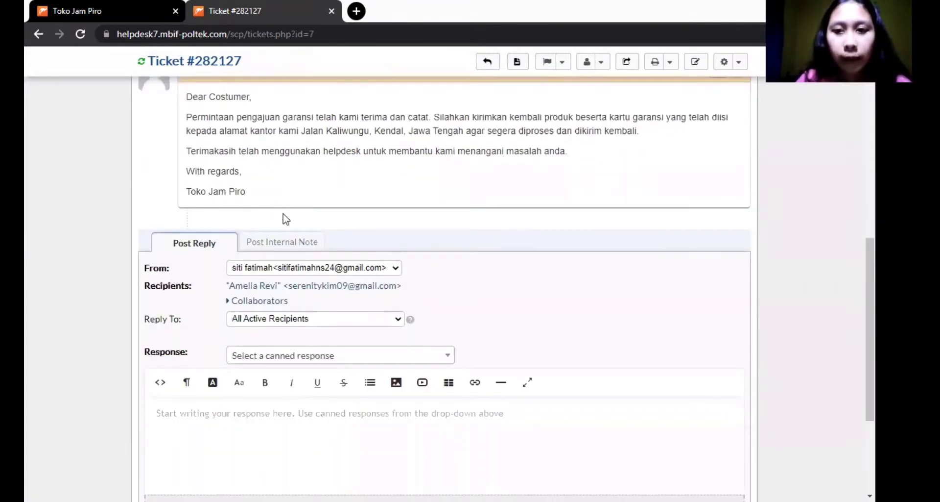